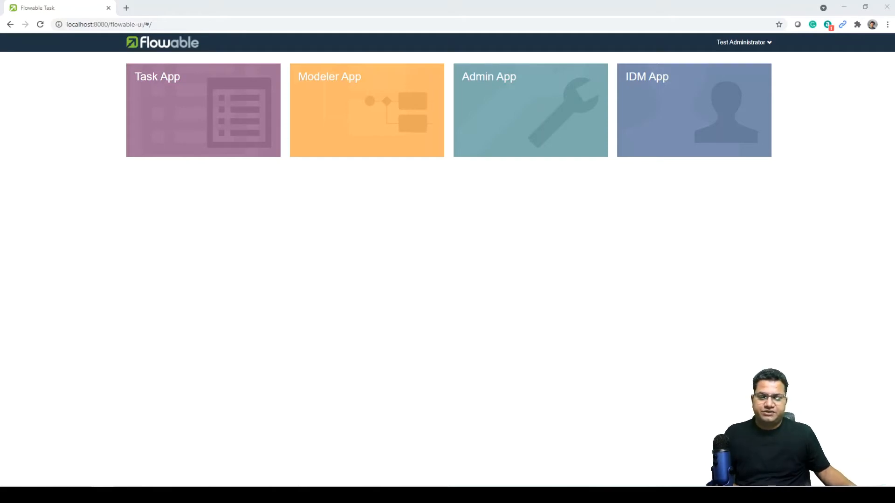
Open the IDM app's user list and bring up the Create user form.
click(681, 121)
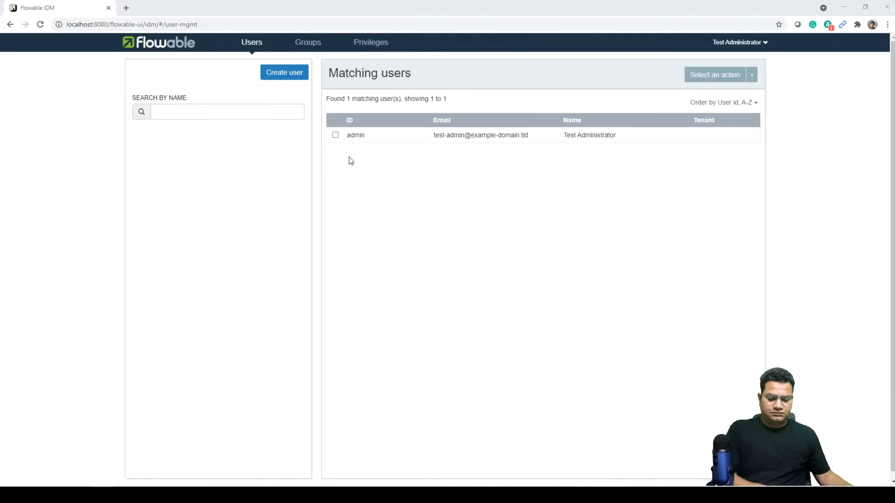
click(282, 75)
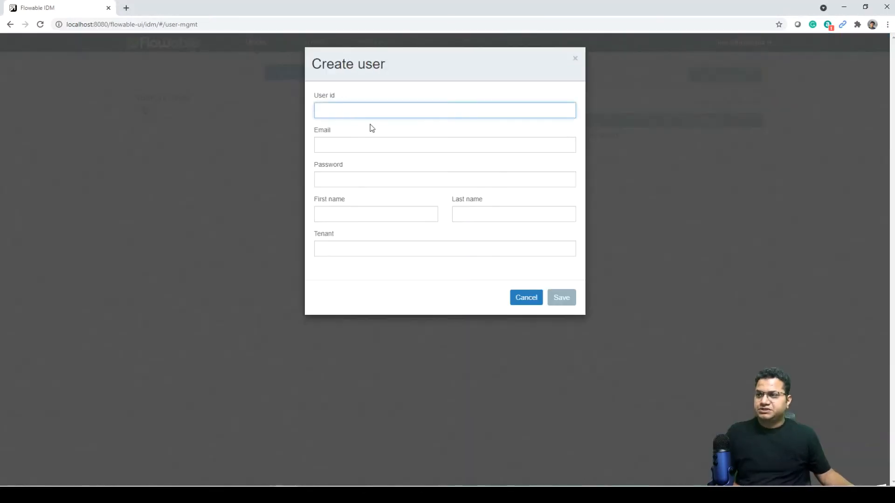
Enter the new user's id, e-mail, password, first and last name, and save the account.
key(Tab)
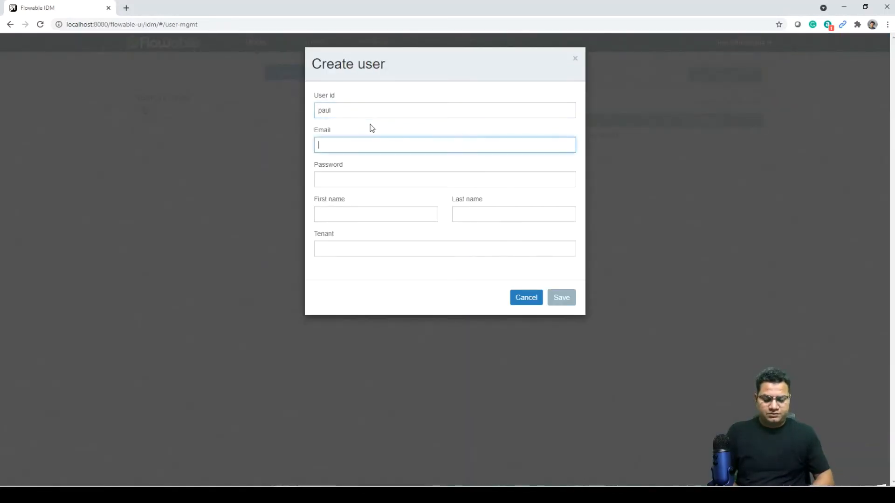
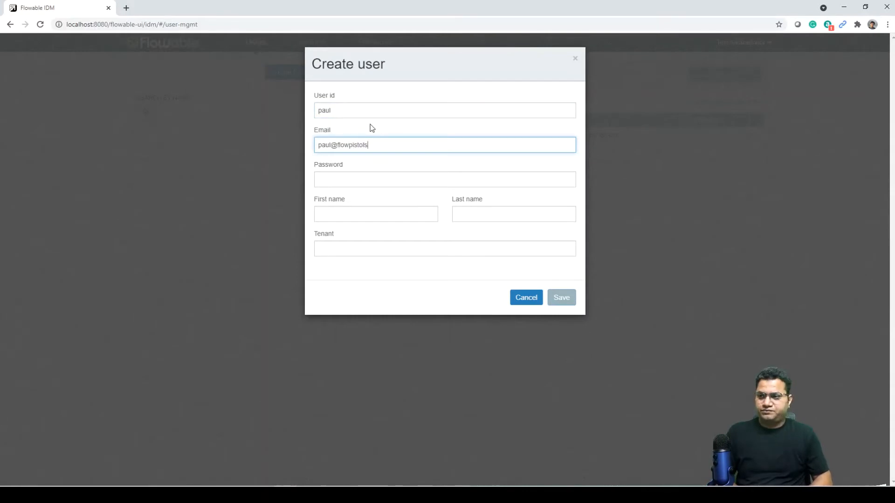
key(Tab)
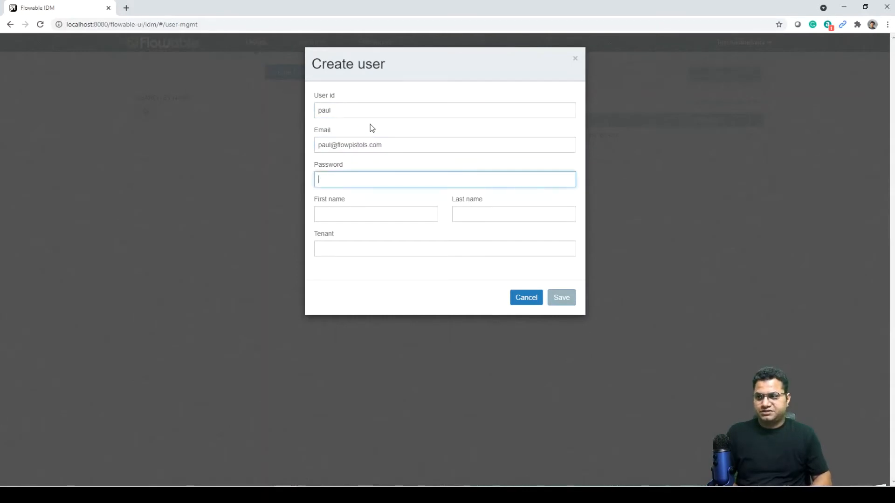
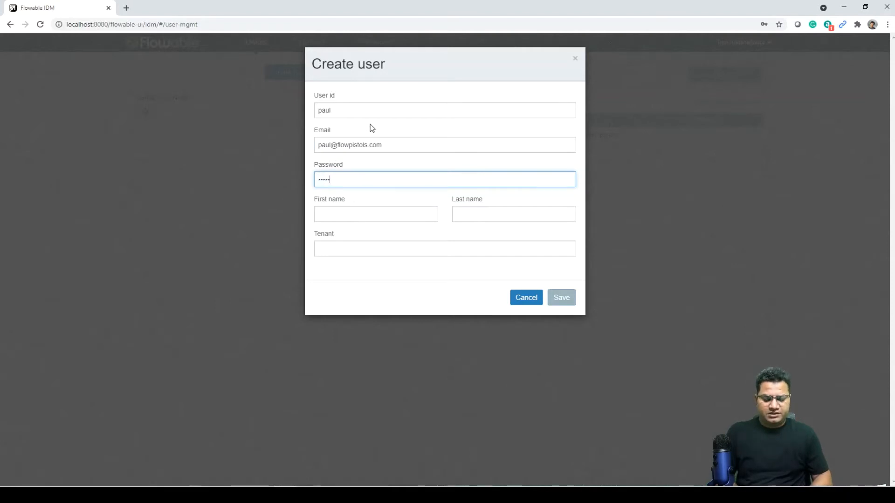
key(Tab)
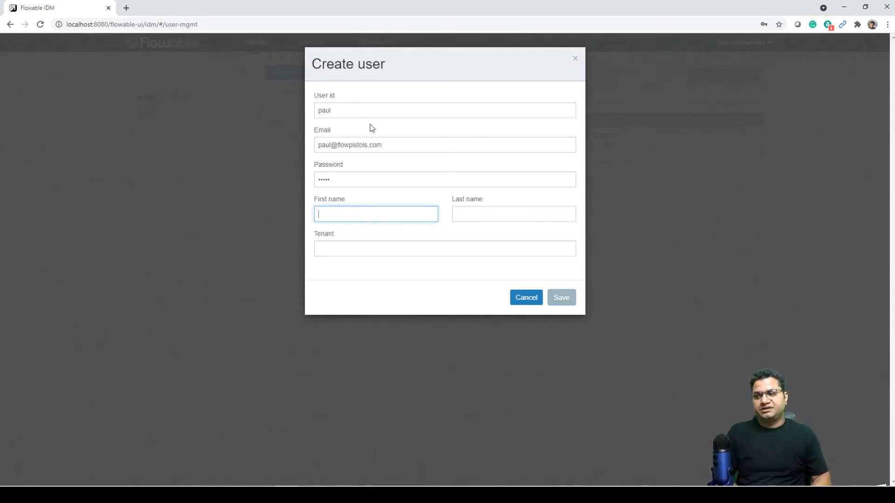
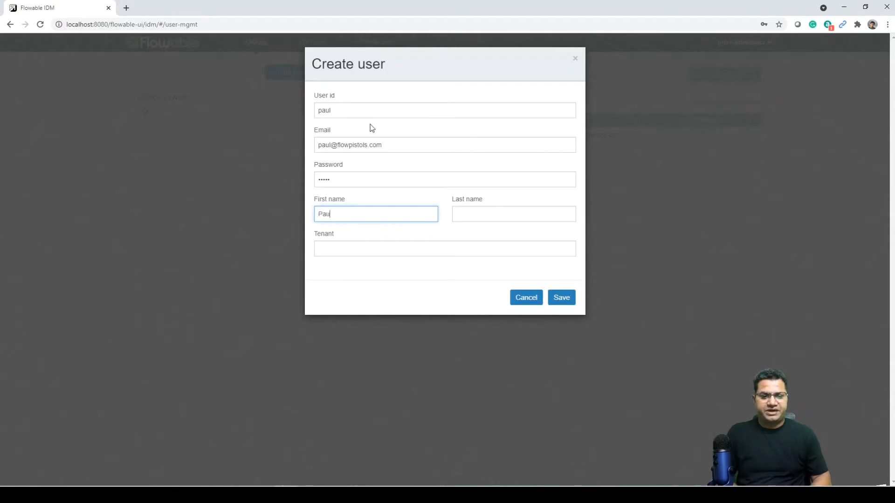
key(Tab)
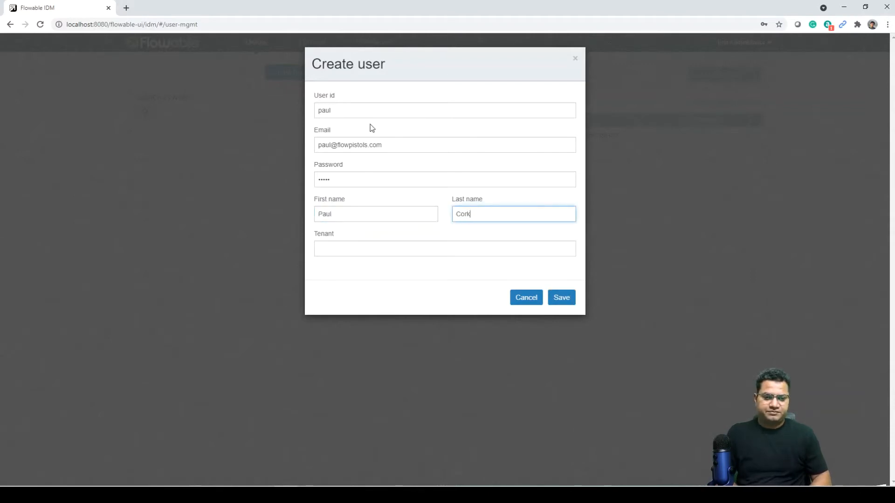
click(567, 301)
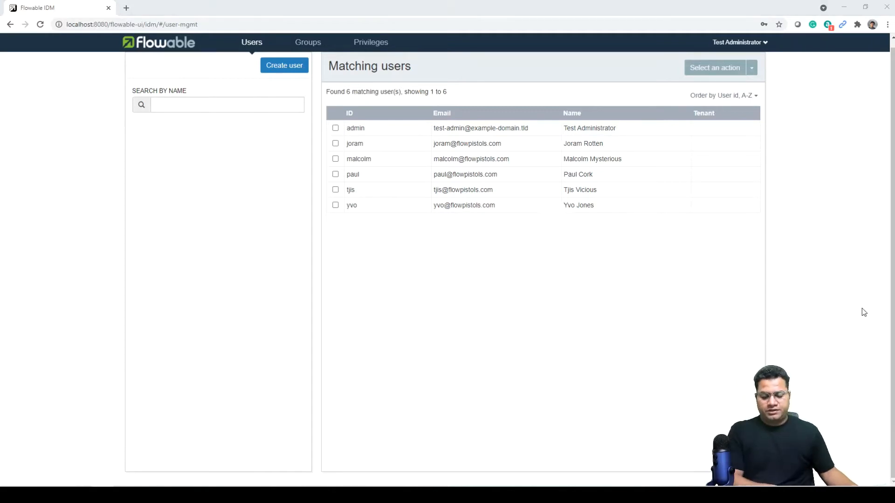
Create a group with id flowpistols and name Flow Pistols.
click(308, 42)
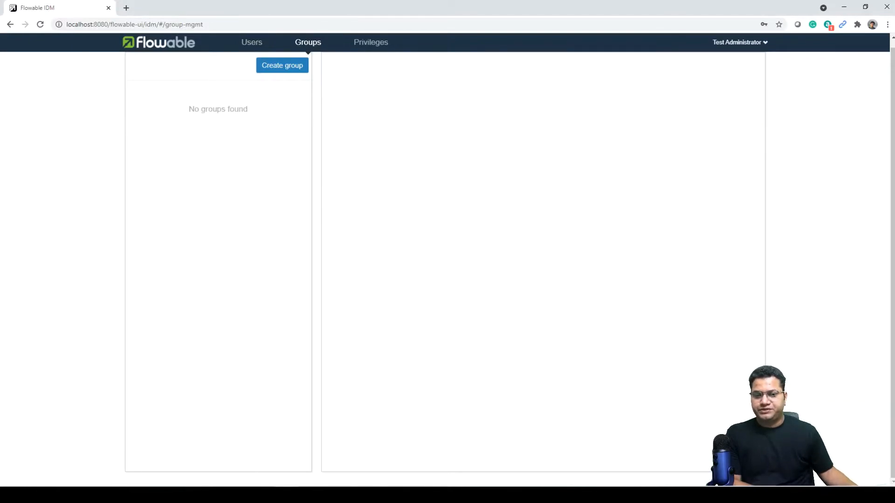
click(290, 68)
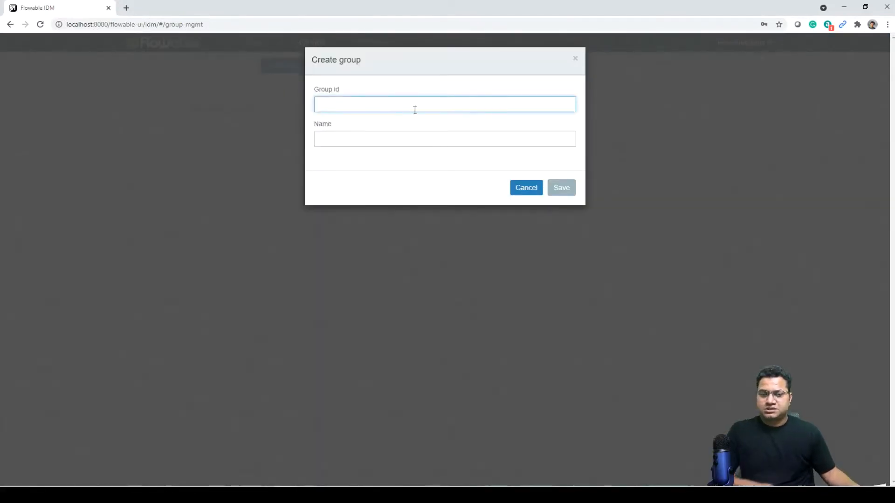
text(flow)
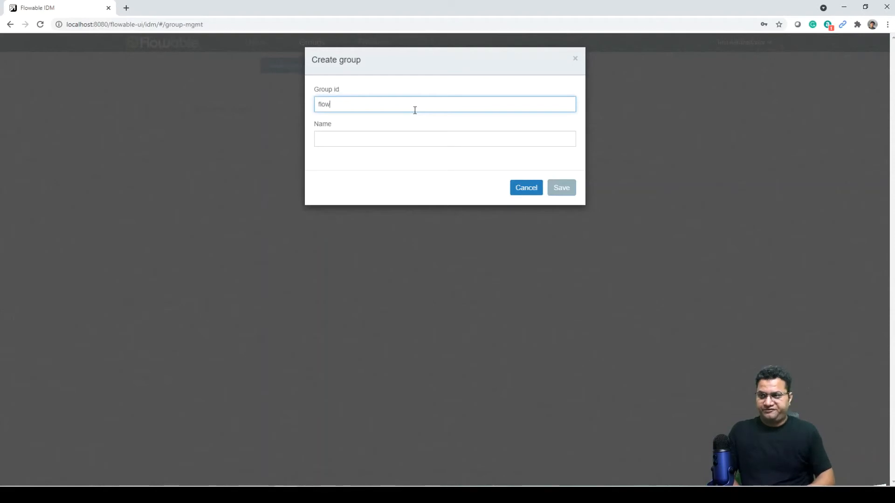
text(pistols)
key(Tab)
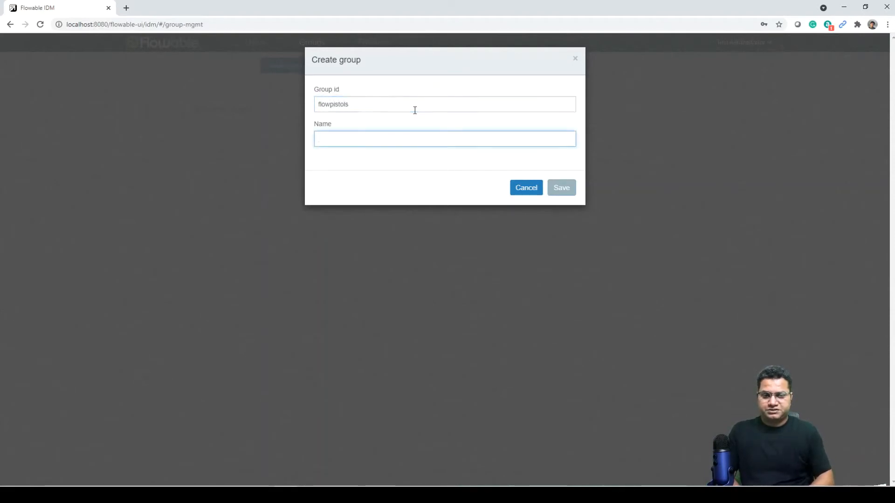
text(Flow Pistols)
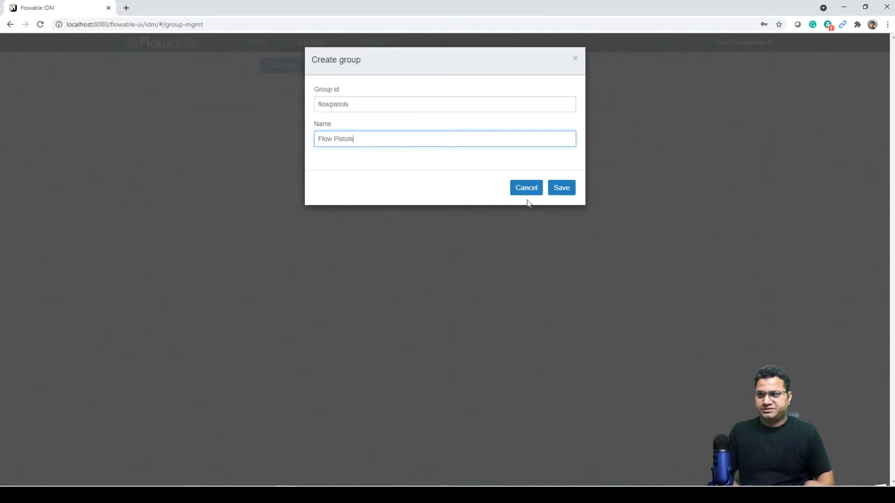
click(562, 188)
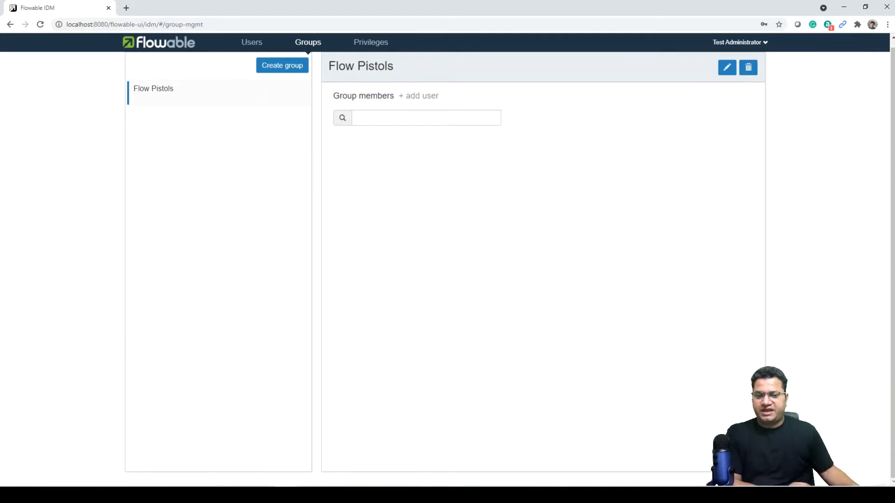
Add the first two users to the Flow Pistols group by searching their names.
click(369, 118)
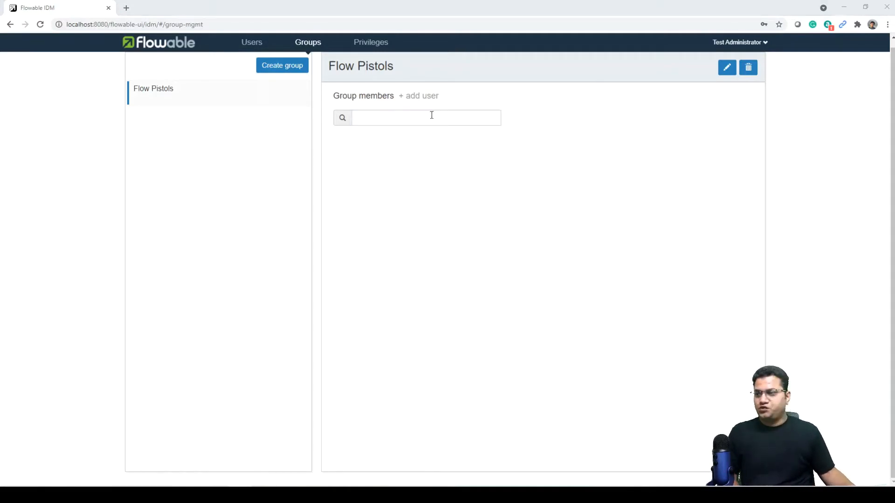
click(420, 96)
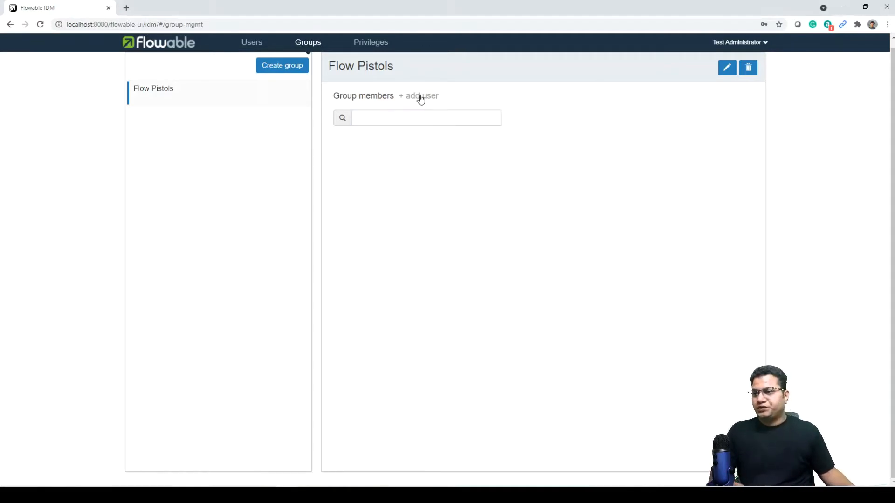
text(tji)
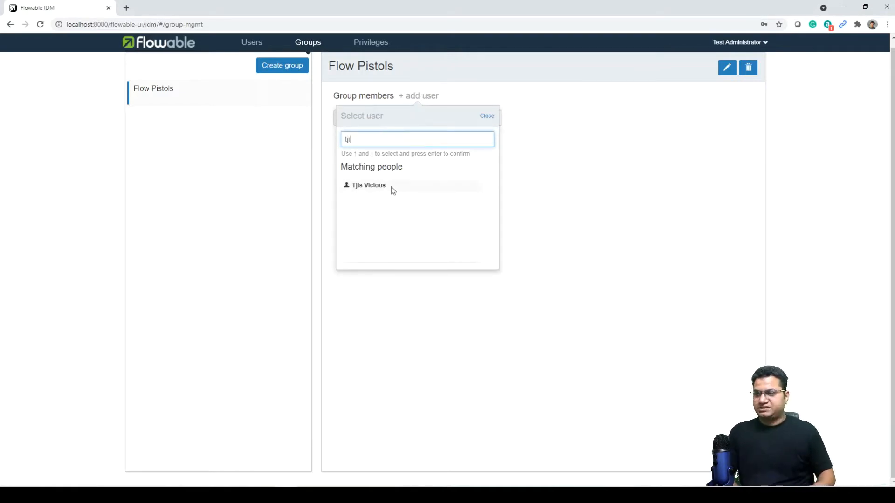
click(393, 187)
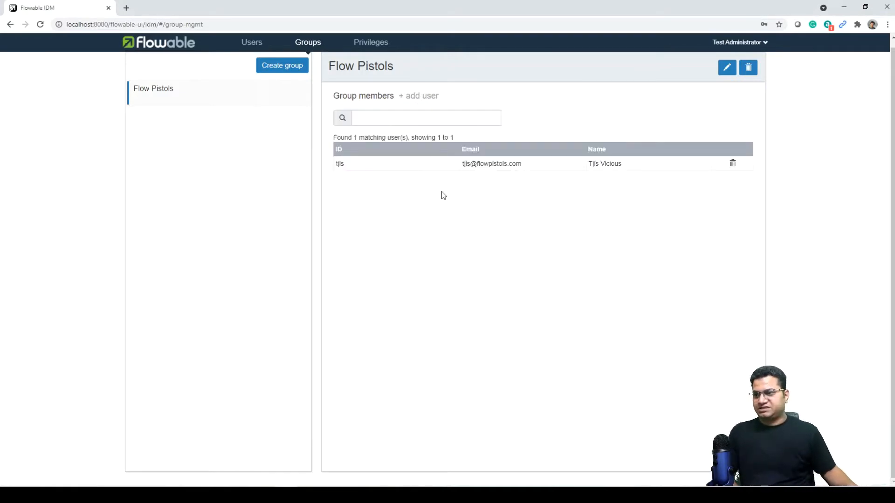
click(385, 116)
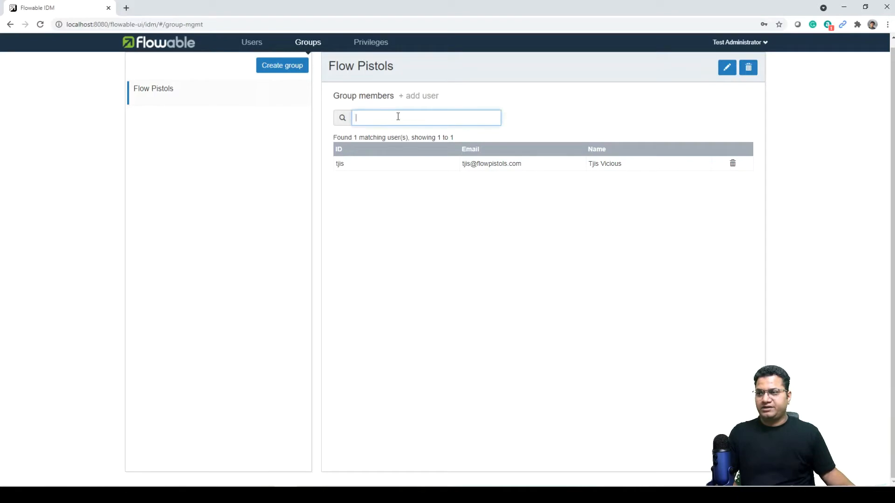
click(418, 96)
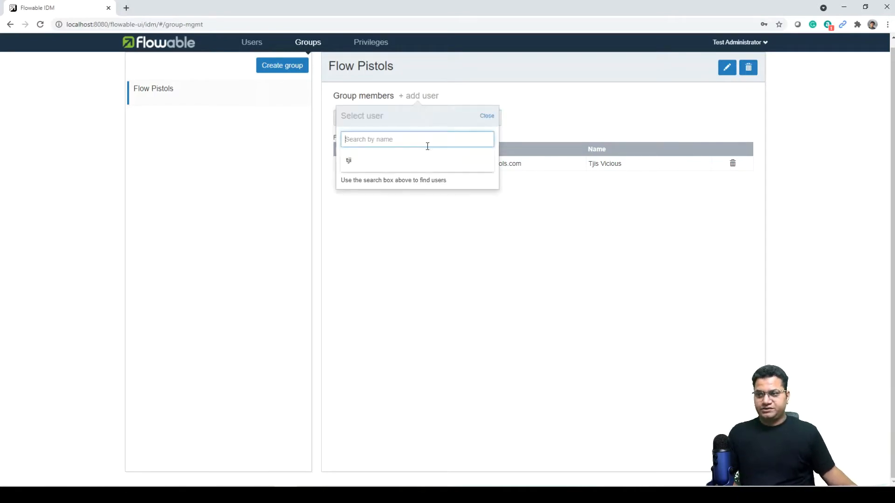
text(pau)
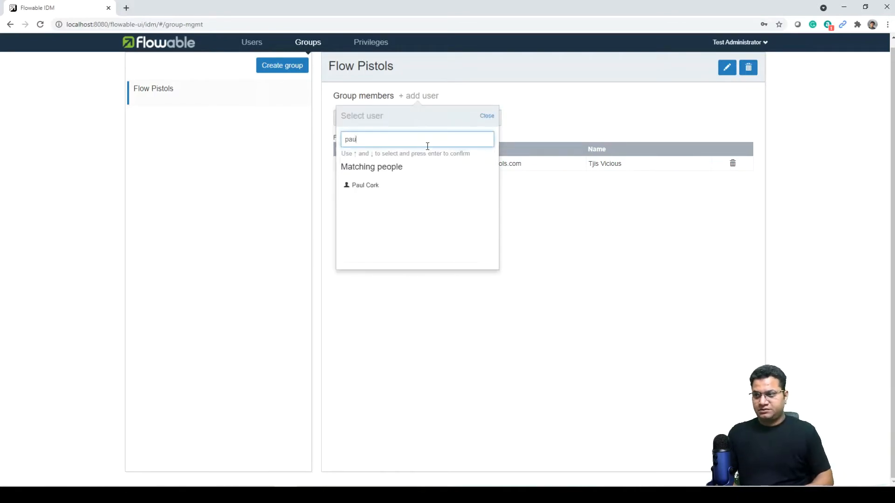
click(420, 185)
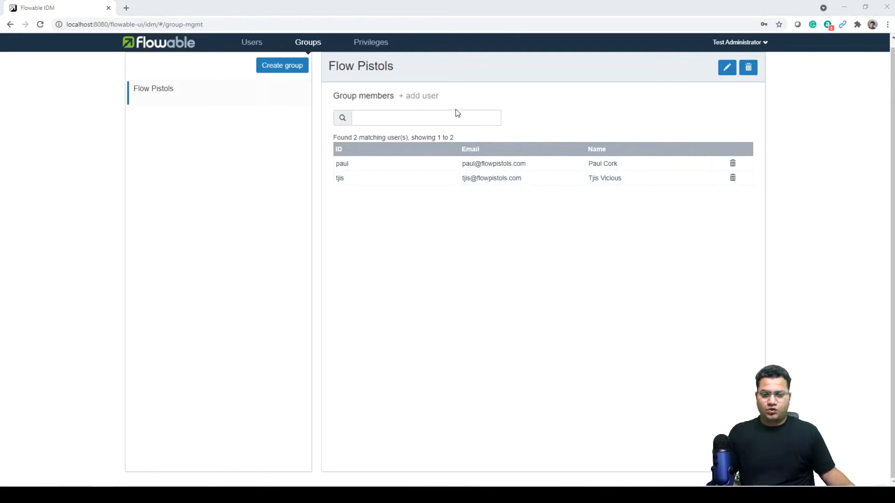
Add the third and fourth members to Flow Pistols, completing four members.
click(429, 98)
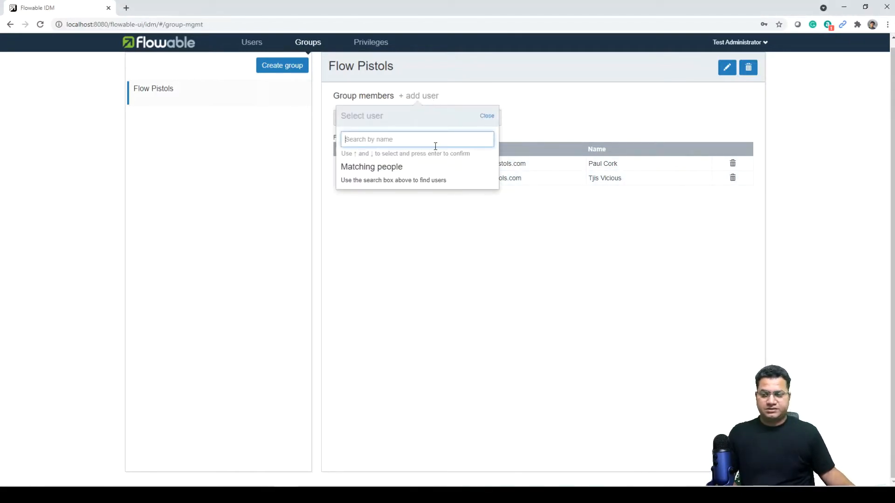
text(joram)
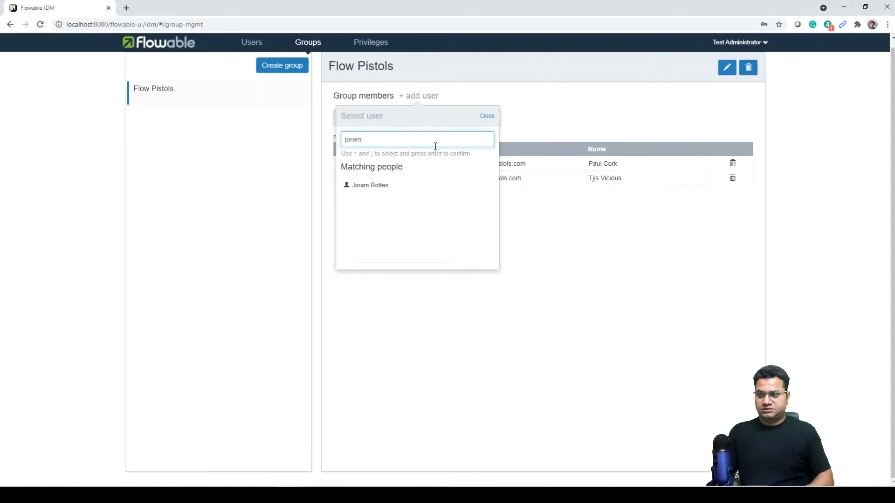
click(405, 190)
click(426, 97)
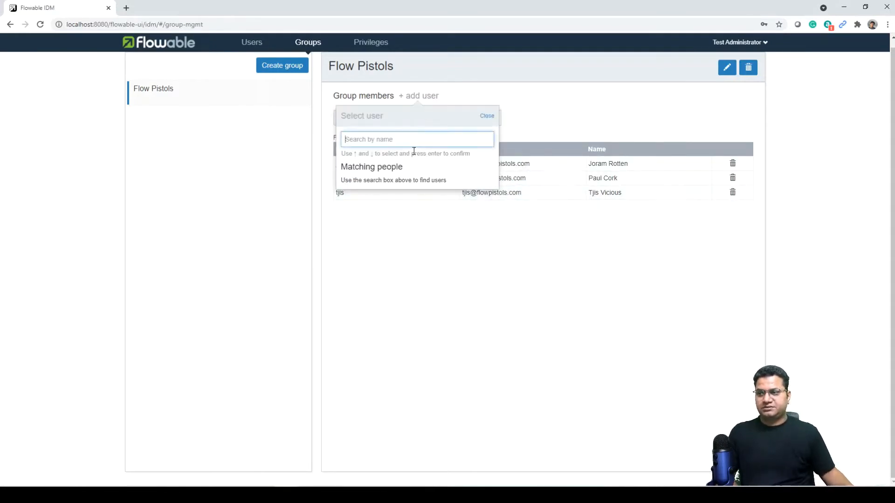
text(yvo)
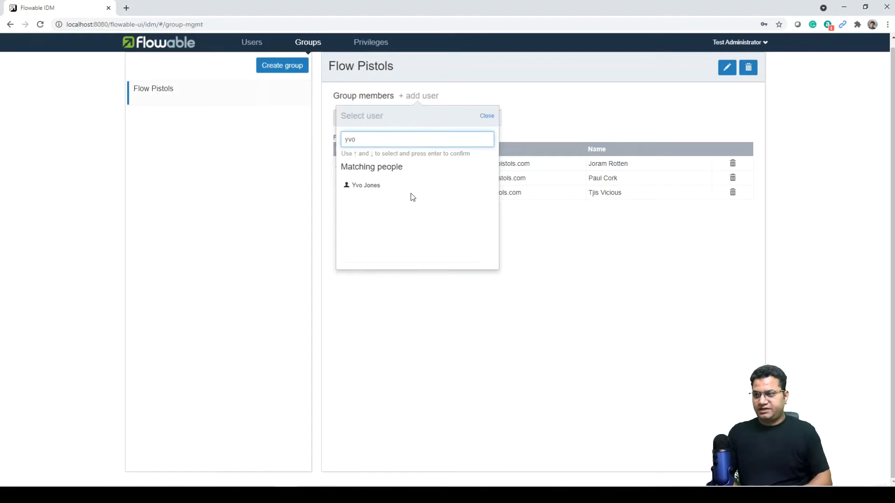
click(410, 188)
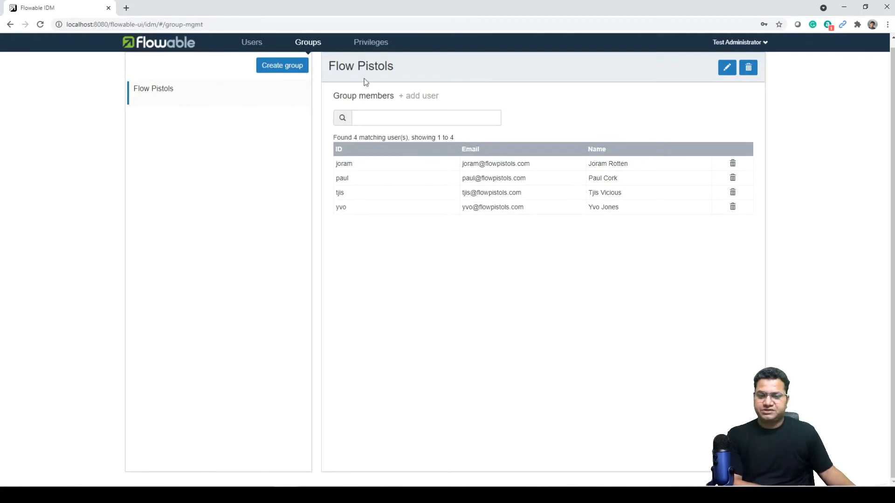
click(372, 41)
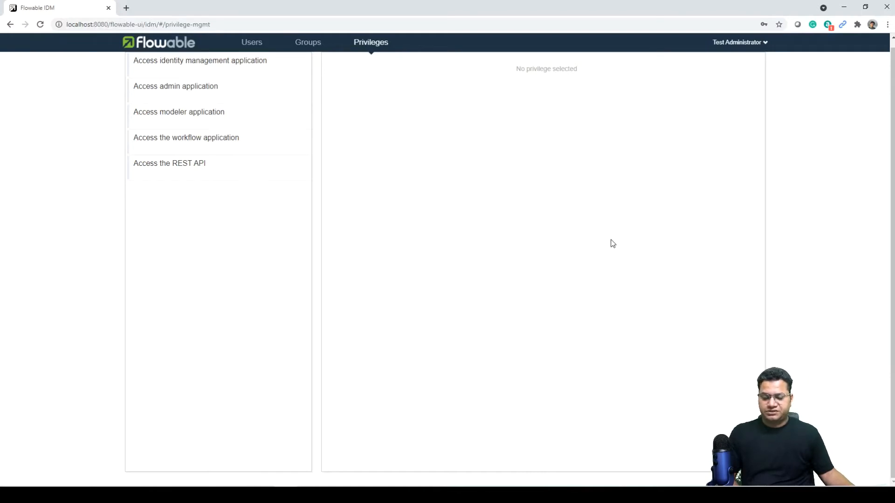
Grant the Access identity management application privilege to the searched user.
click(204, 74)
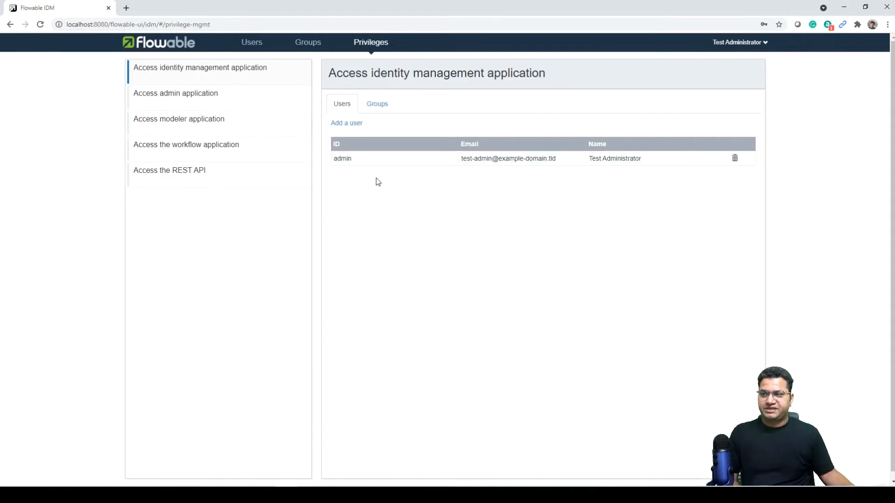
click(352, 125)
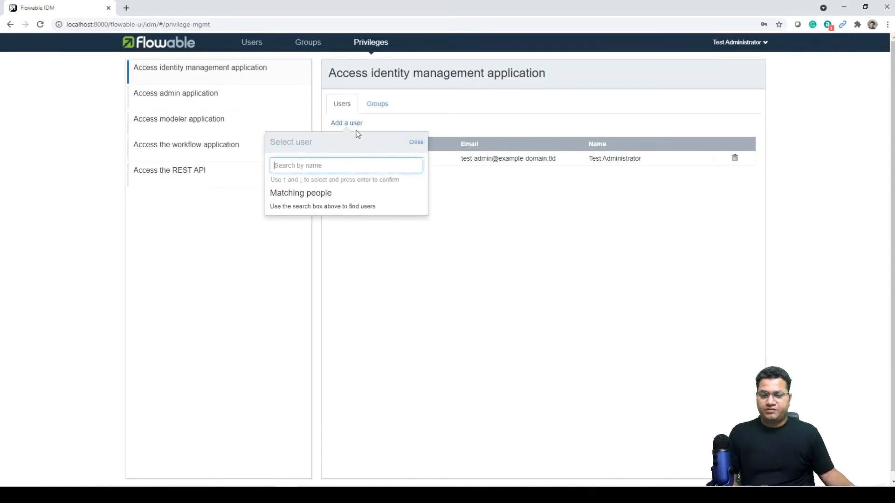
text(malcol)
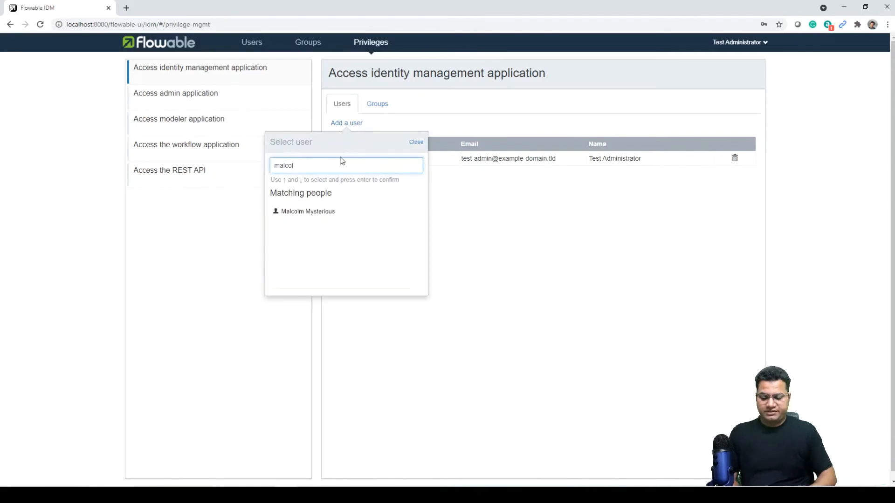
click(320, 213)
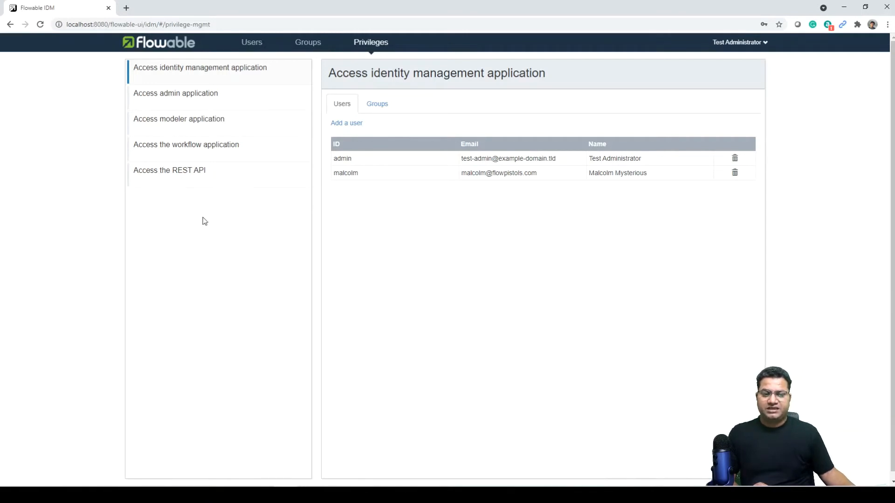
Grant the workflow application access privilege to the Flow Pistols group.
click(181, 154)
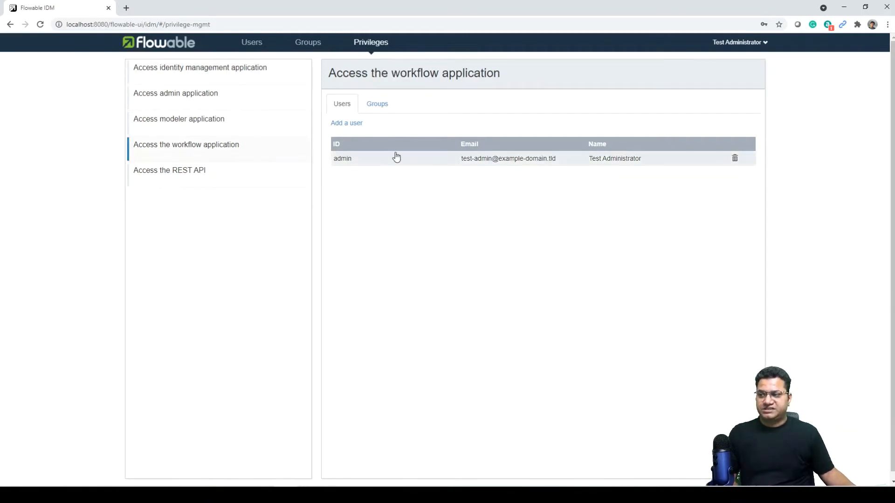
click(380, 108)
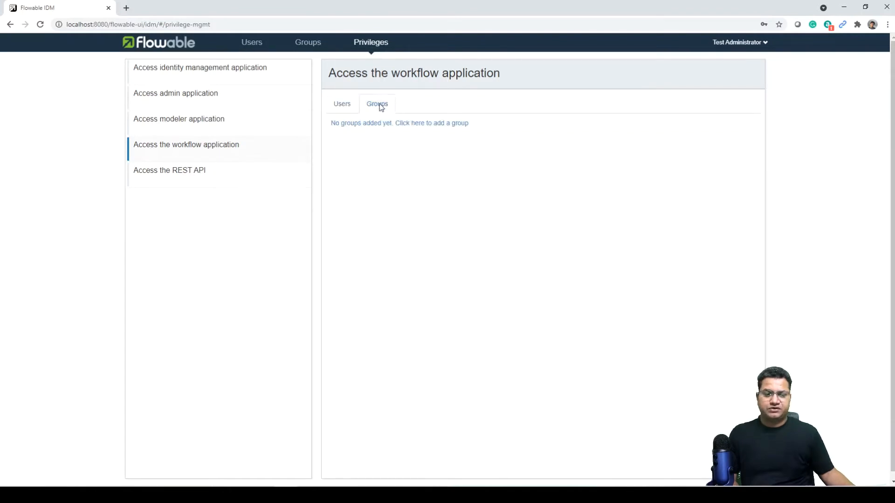
click(348, 127)
text(flow)
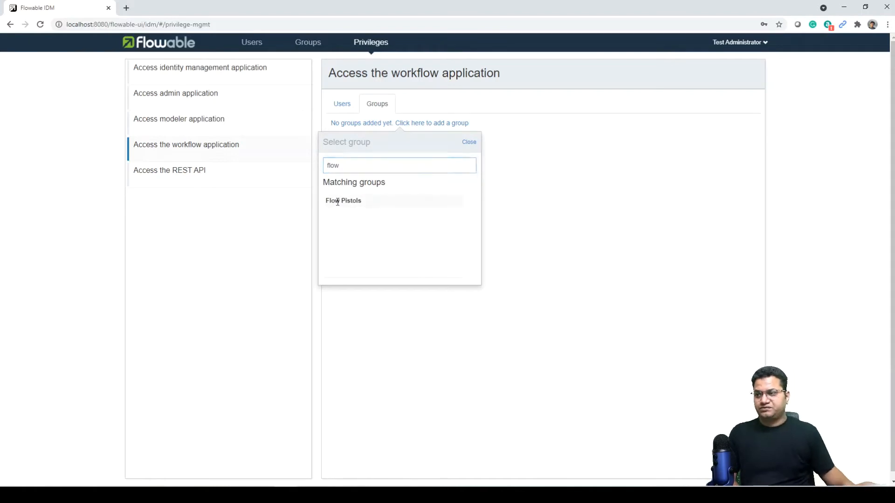
click(338, 201)
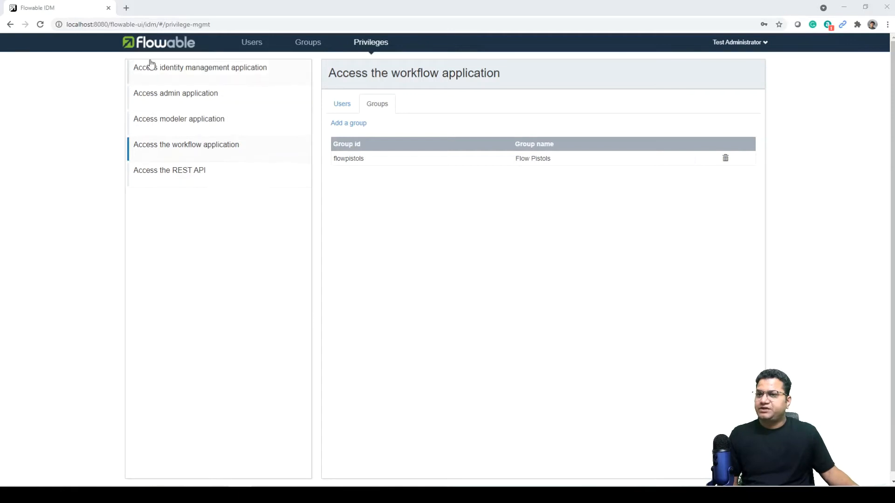
click(145, 47)
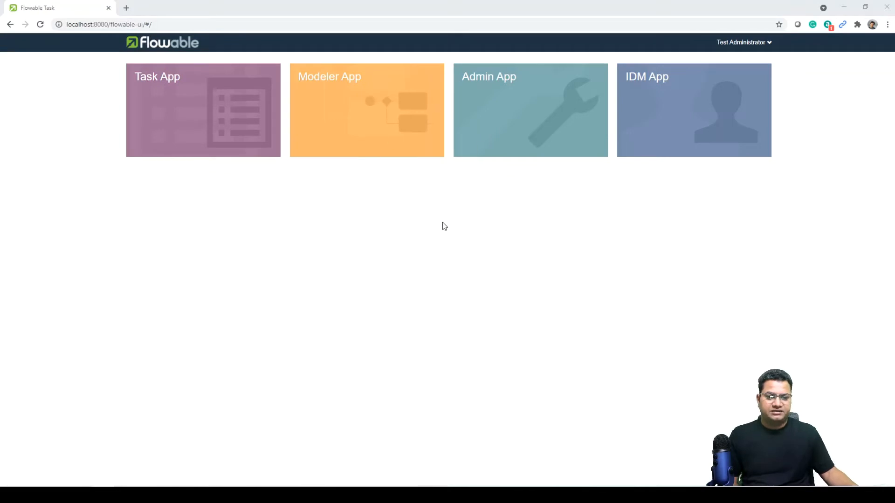
Launch the Modeler app from the Flowable landing page.
click(380, 102)
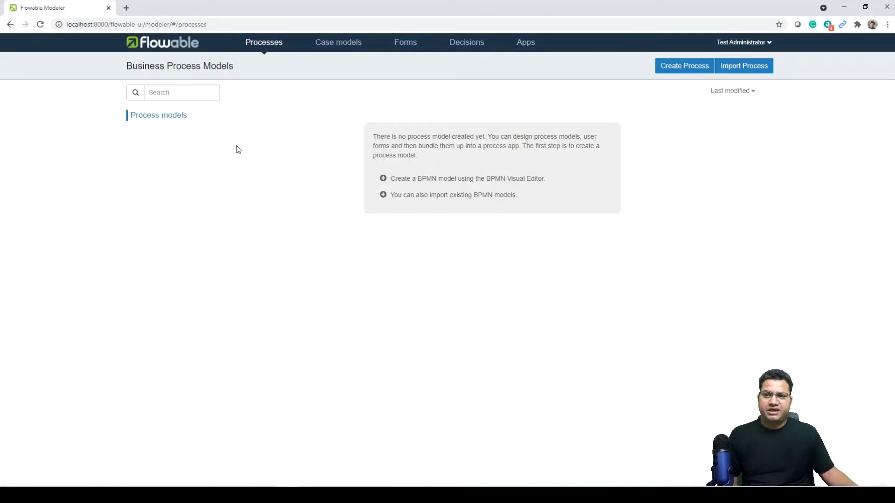
Create the process model 'Plan a gig' with key gigplan and a short gig-planning description.
click(667, 71)
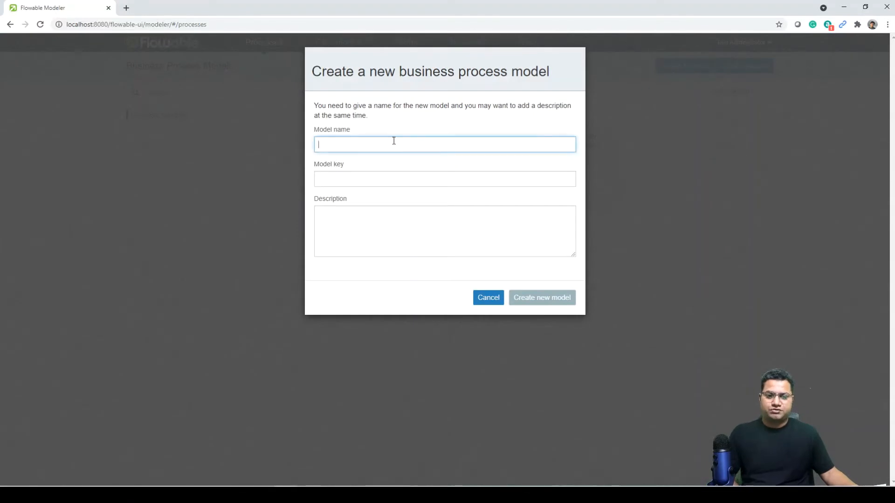
text(Plan)
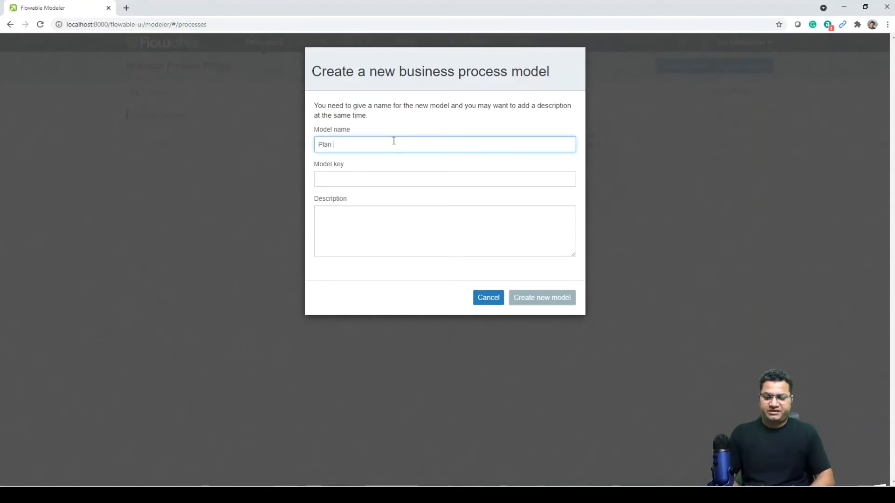
text( a gig)
key(Tab)
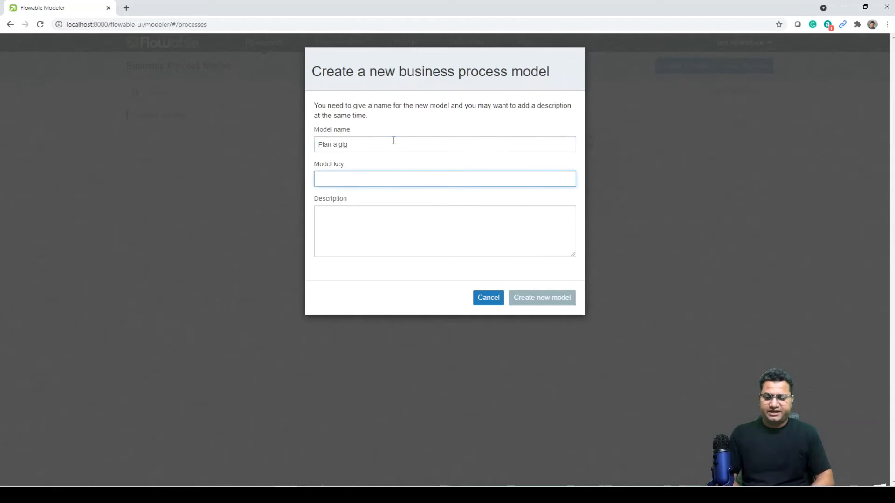
text(gigplan)
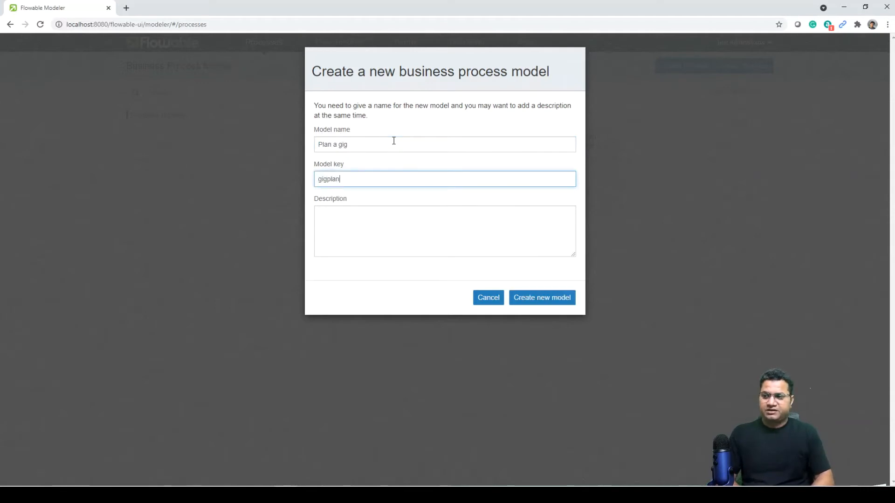
click(367, 237)
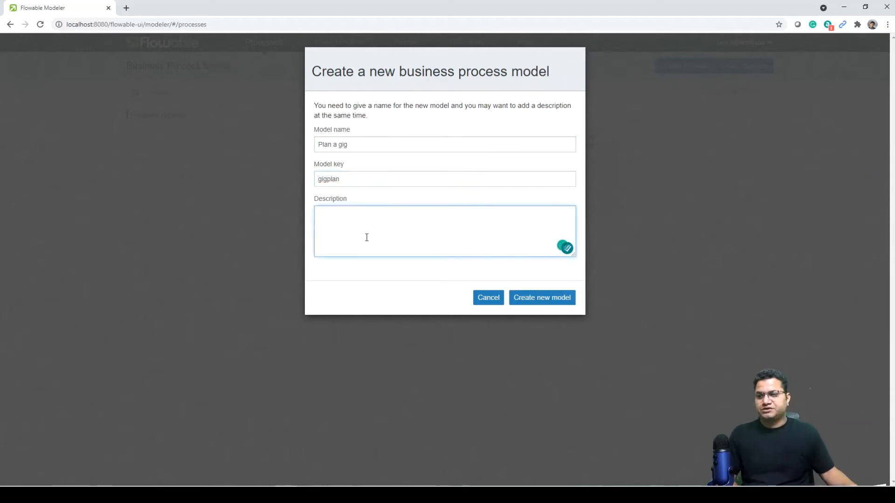
text(A simple )
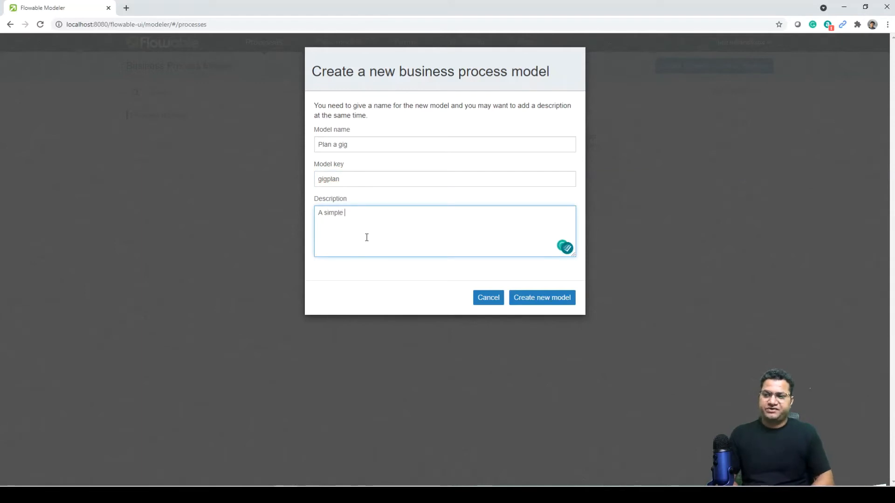
text(process)
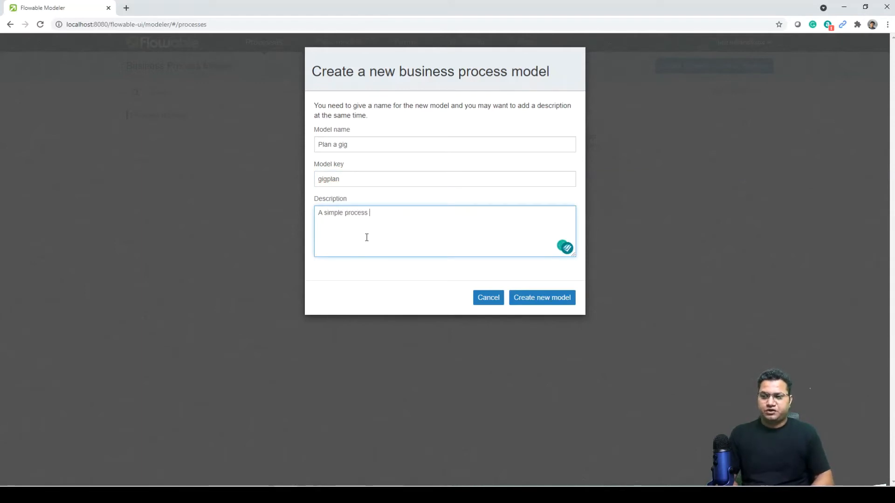
text( to help )
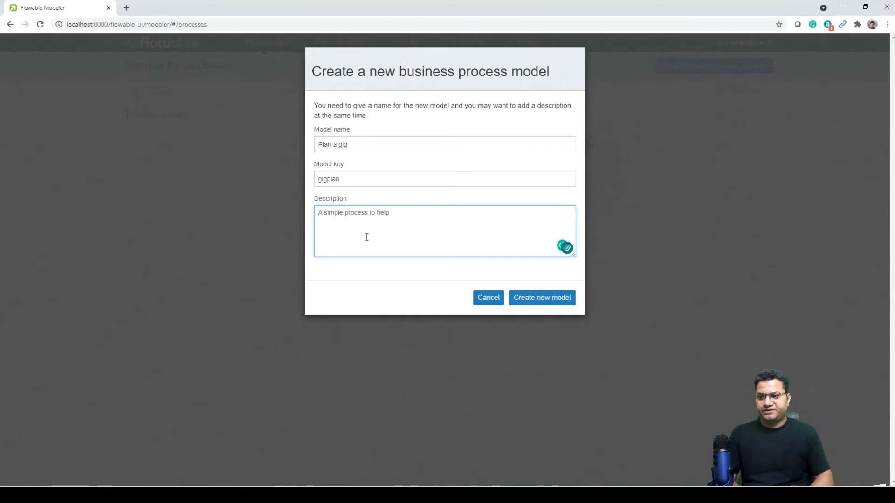
text(plan)
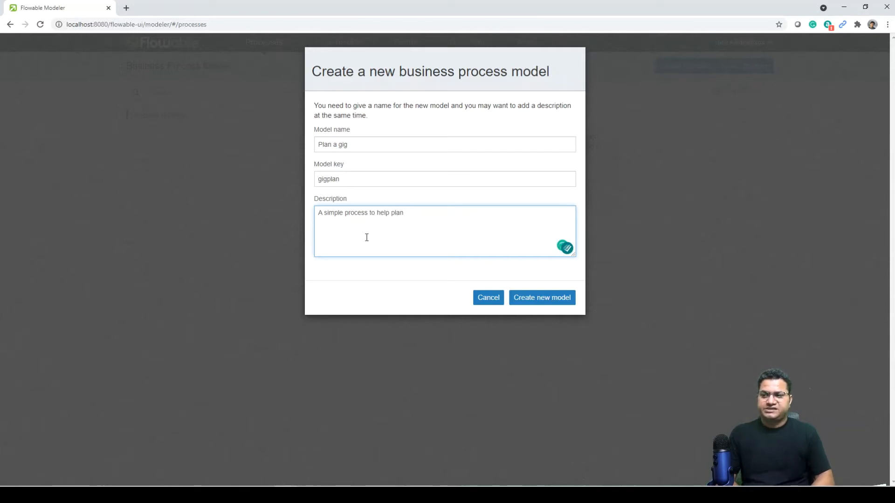
text( a p)
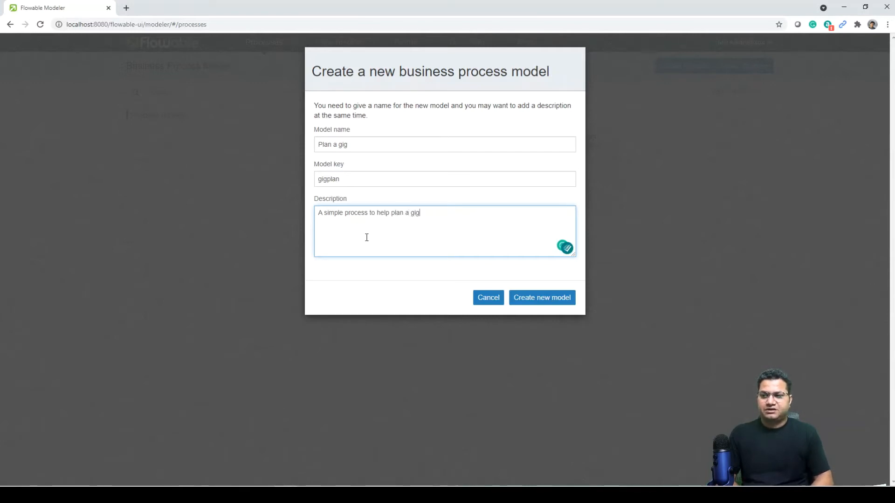
click(544, 299)
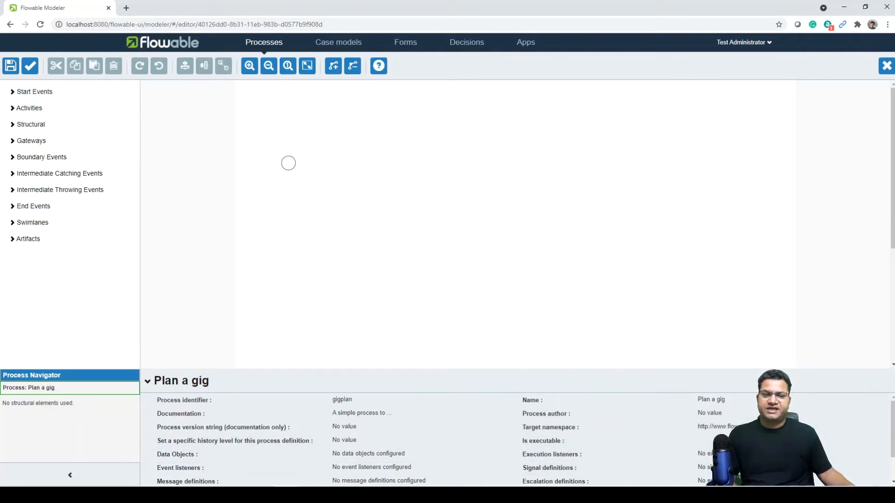
Inspect the start event's properties and the default process properties in the editor.
click(288, 163)
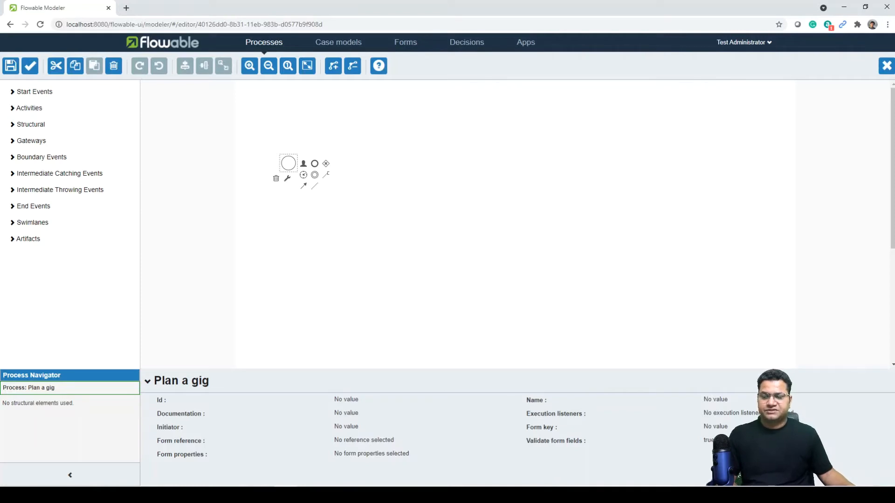
click(568, 221)
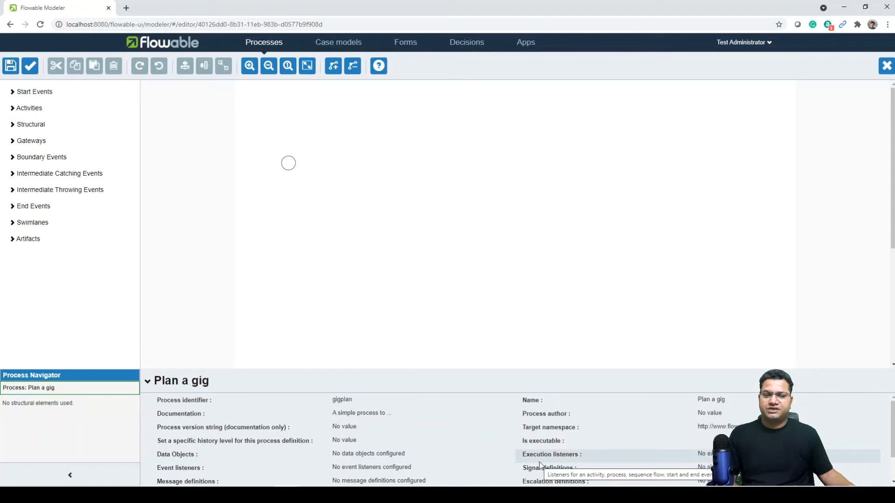
scroll(540, 465, down, 2)
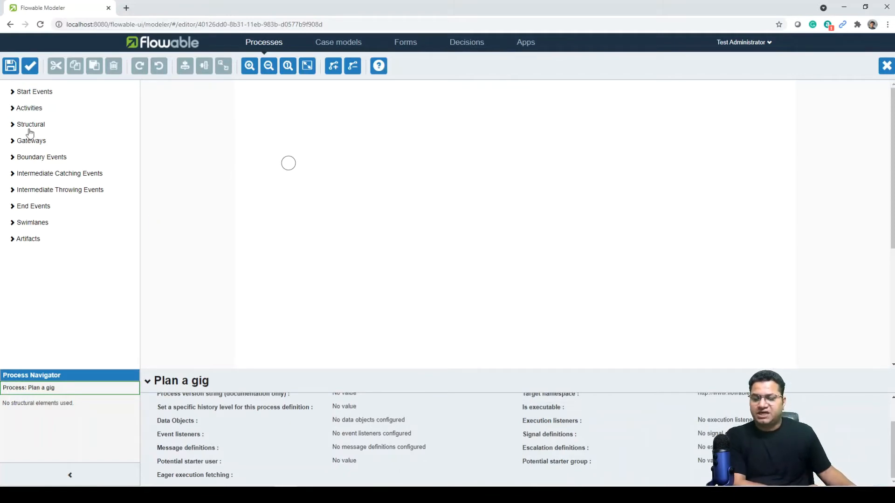
click(288, 165)
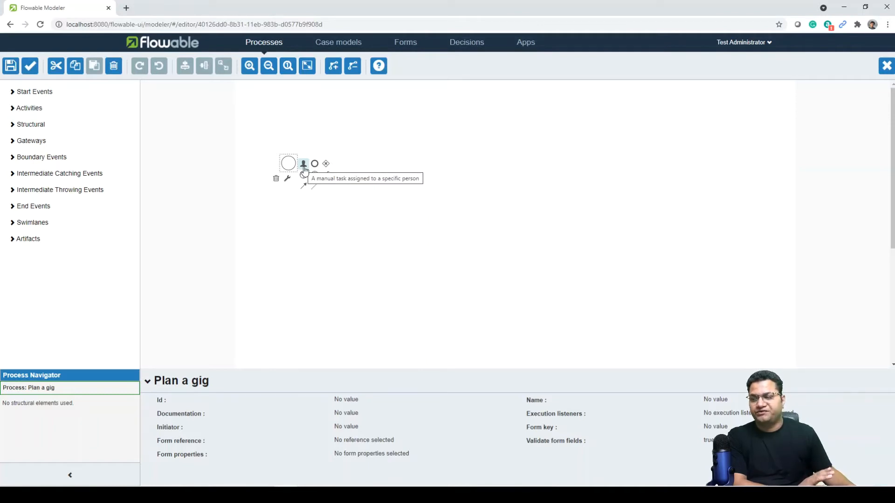
Append a user task, an exclusive gateway and another user task after the start event.
click(304, 164)
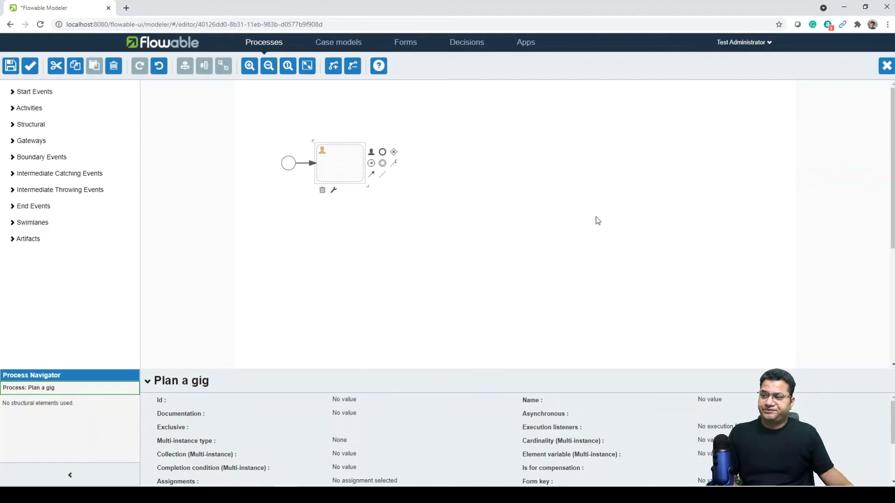
click(394, 152)
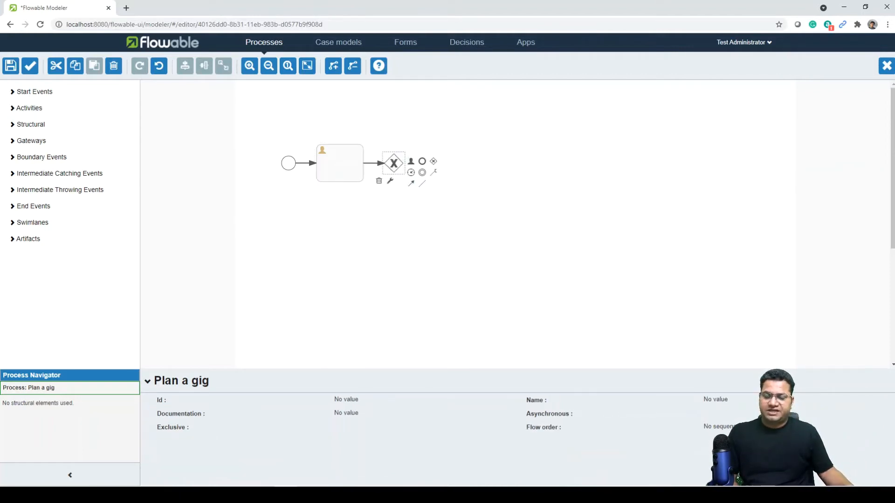
click(410, 162)
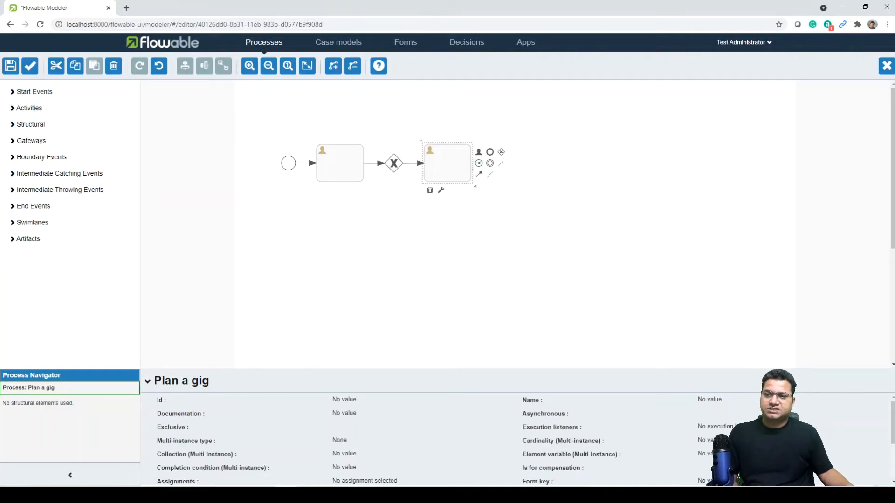
Name the tasks 'Choose gig location' and 'Book stadium sound system'.
double_click(331, 166)
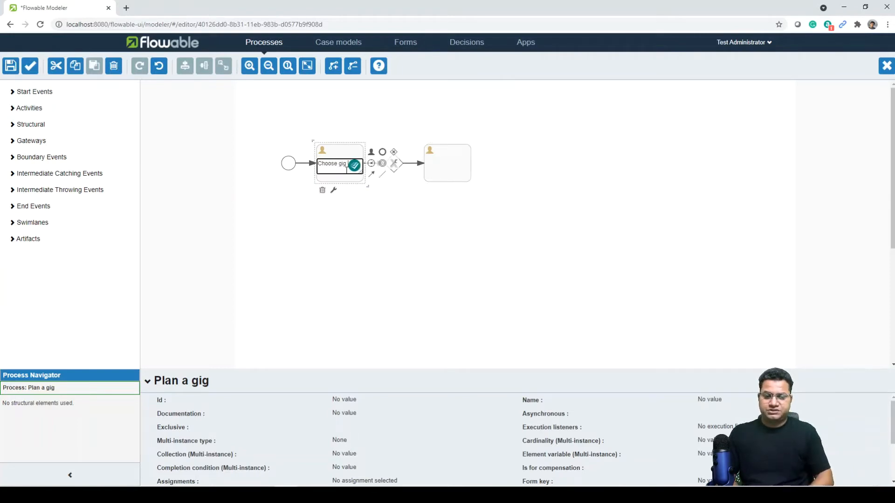
text(Choose gig location)
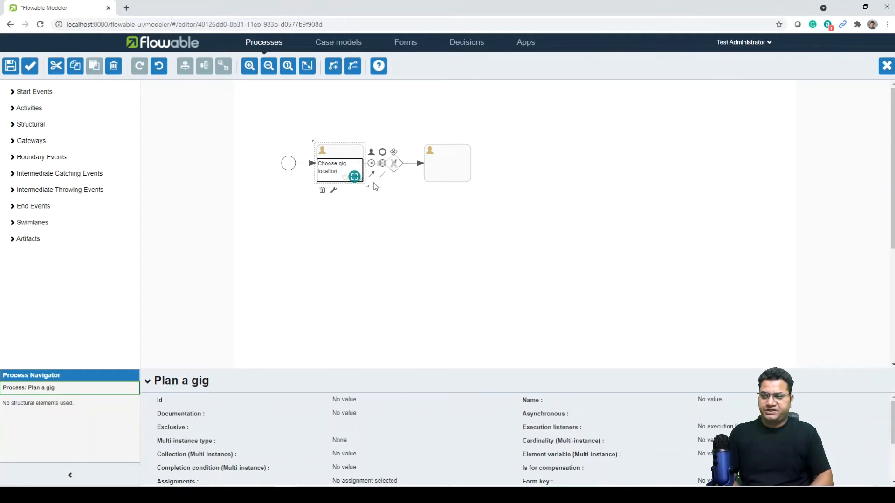
click(435, 228)
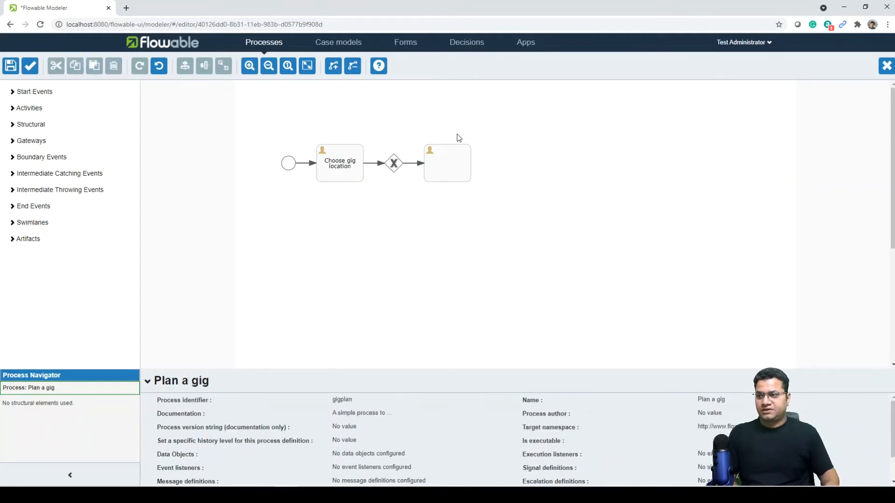
double_click(440, 164)
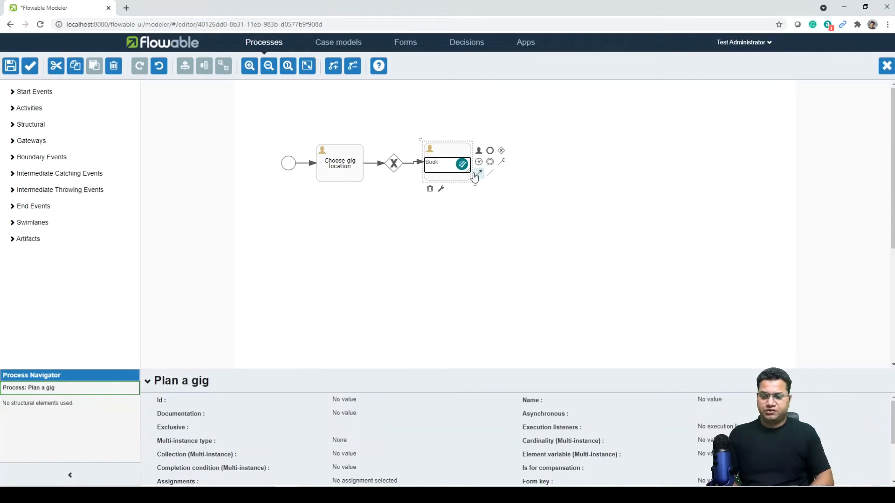
text(Book stadium)
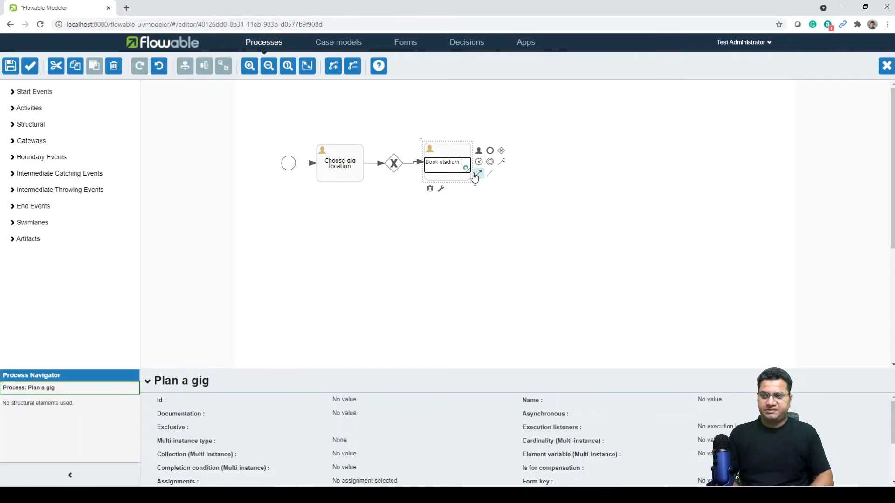
text( sound system)
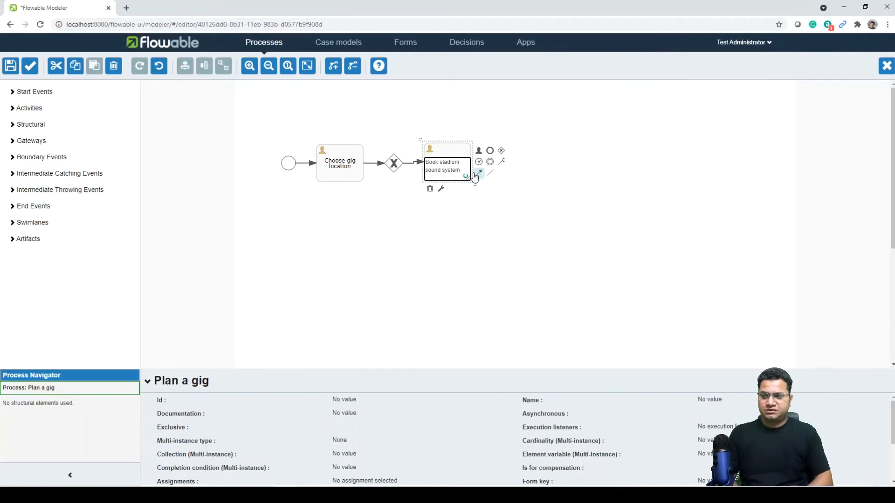
click(591, 225)
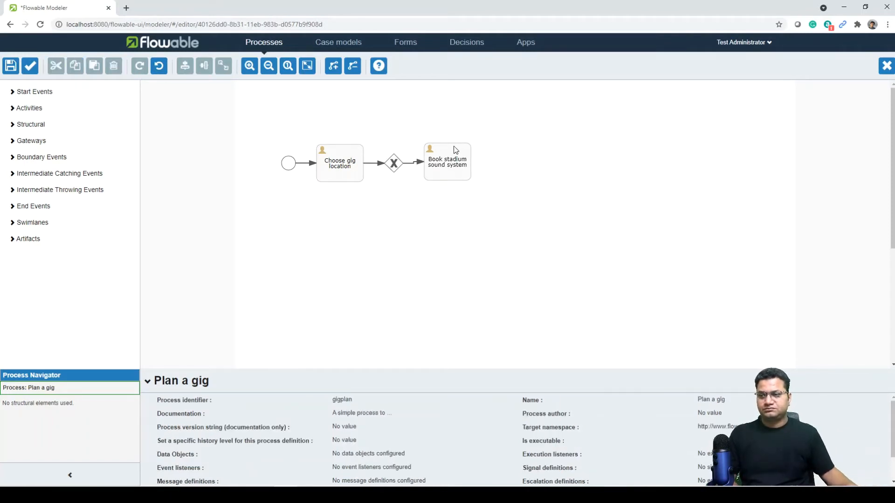
Add a second user task from the gateway, placed below the upper branch.
drag(457, 149, 457, 114)
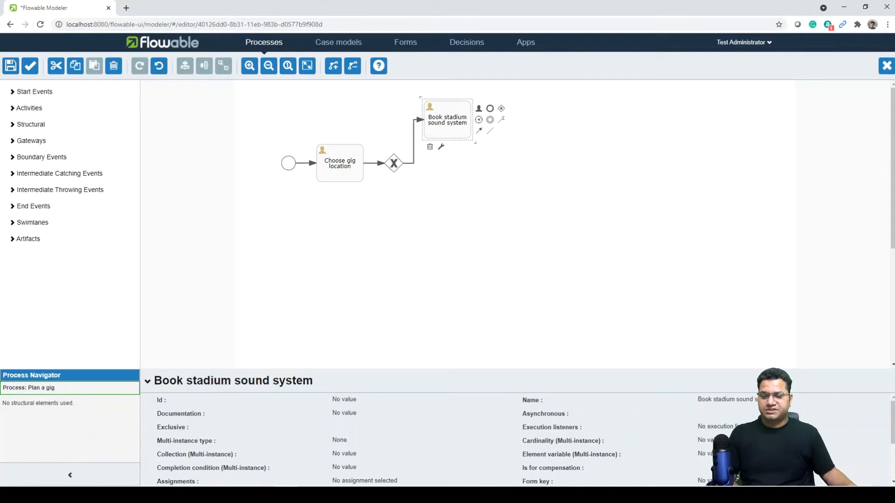
click(393, 164)
click(409, 158)
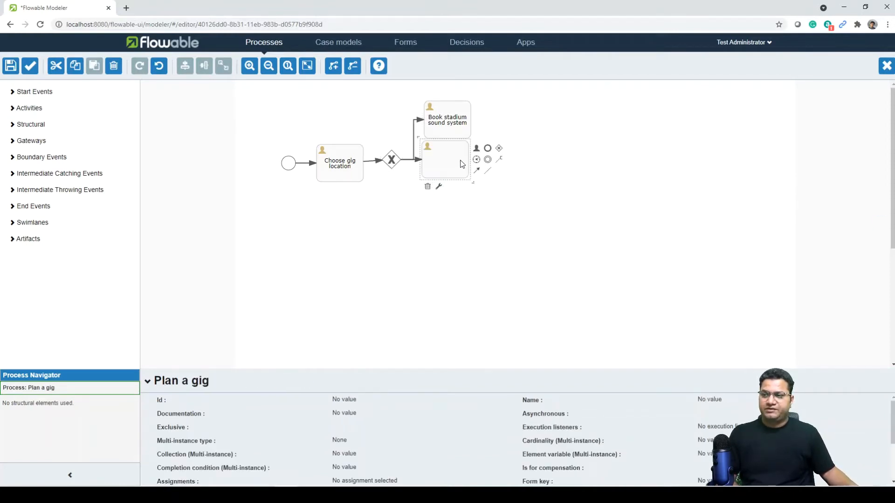
drag(459, 164, 458, 208)
click(411, 183)
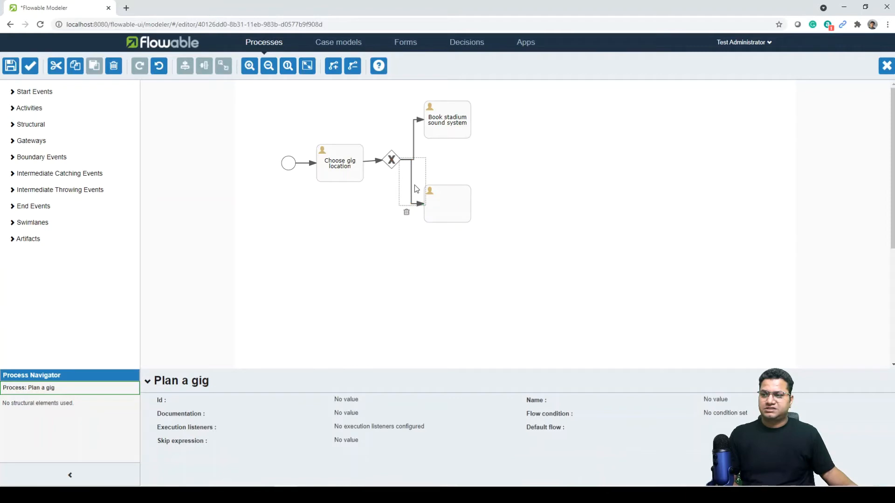
click(416, 208)
click(452, 208)
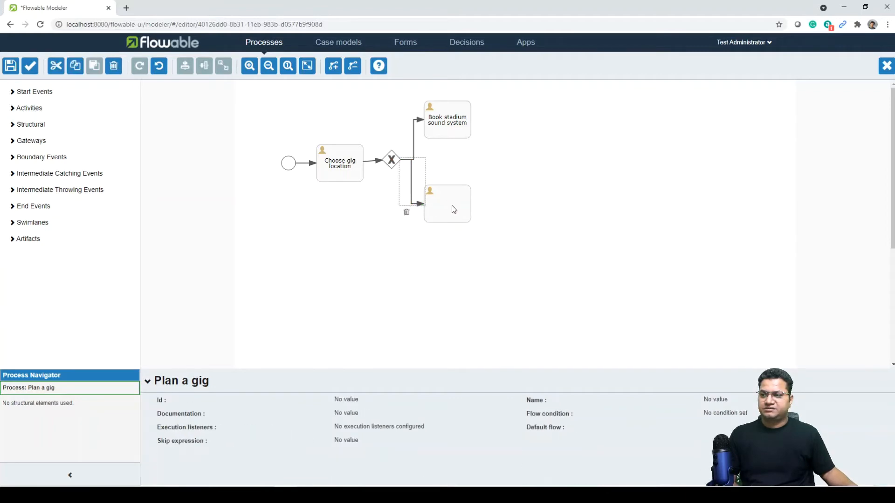
click(411, 161)
click(412, 160)
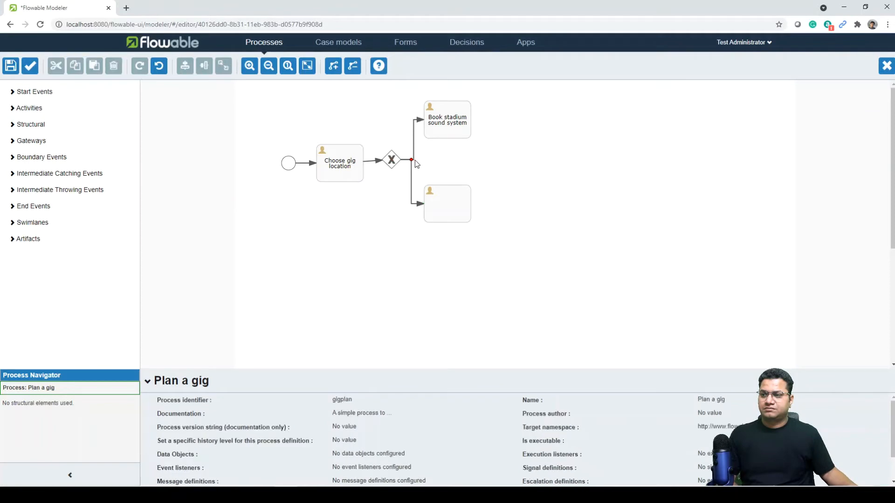
click(412, 160)
Name the lower task 'Book transport for band gear'.
double_click(445, 208)
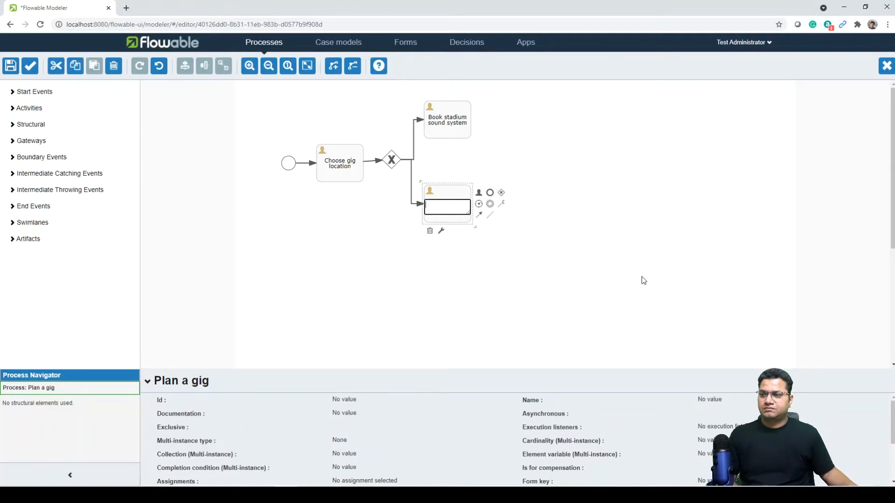
text(Book)
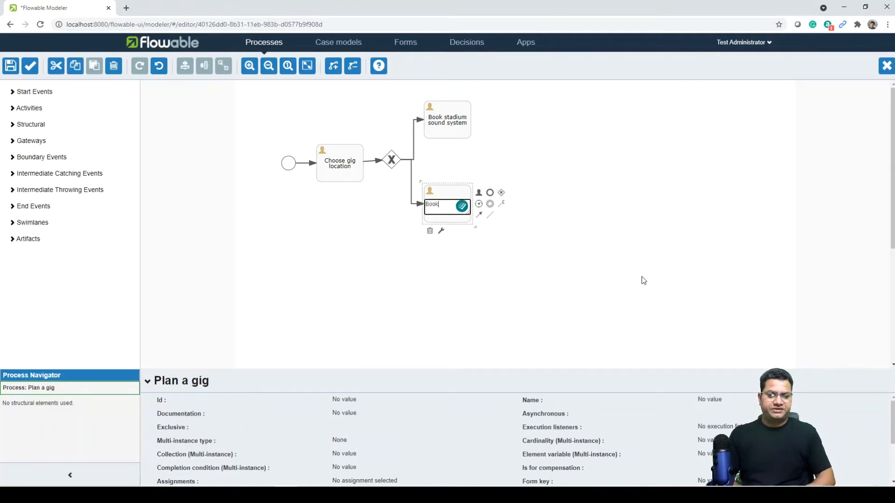
text( t)
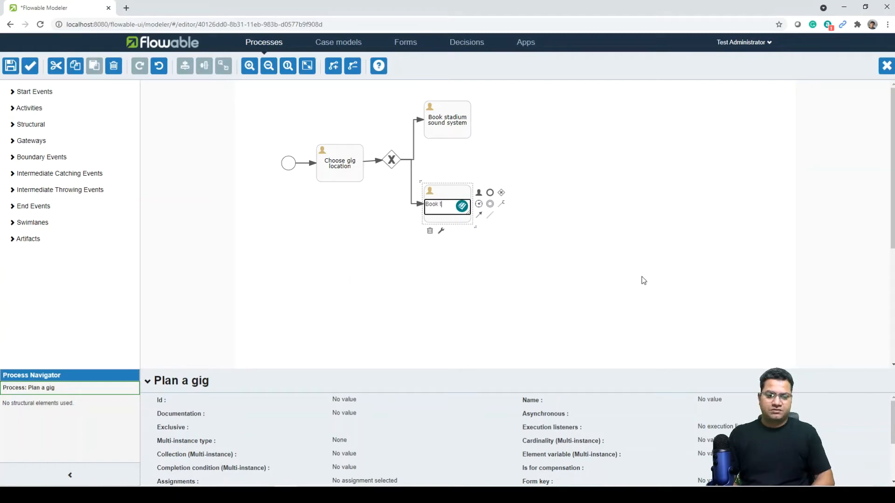
text(ransport for band gear)
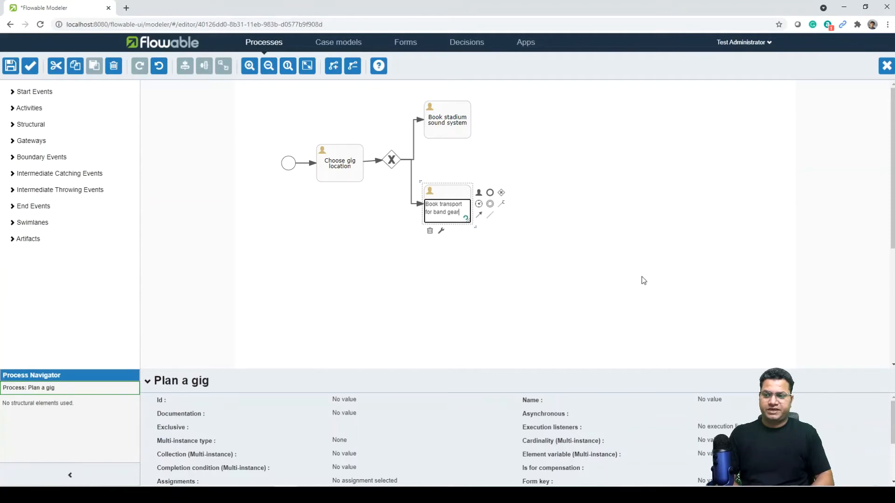
click(643, 280)
Shift both booking tasks and route the Book transport flow out of the gateway's bottom.
drag(447, 210, 449, 265)
drag(437, 106, 430, 93)
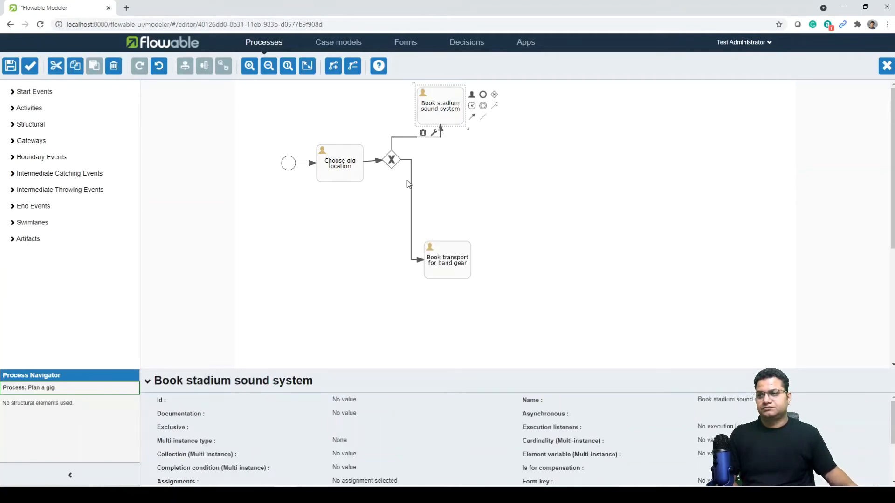
click(411, 179)
drag(411, 160, 393, 202)
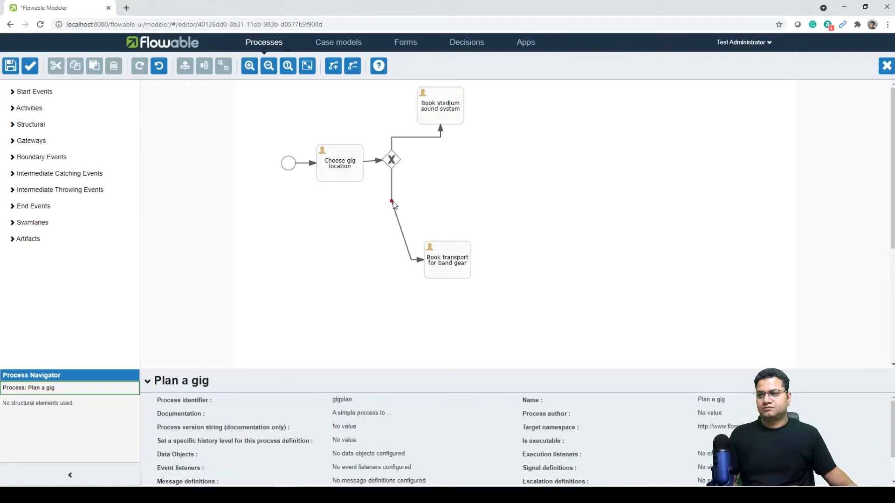
Align the Book stadium sound system flow with the gateway's top and pull the transport task back up.
click(389, 262)
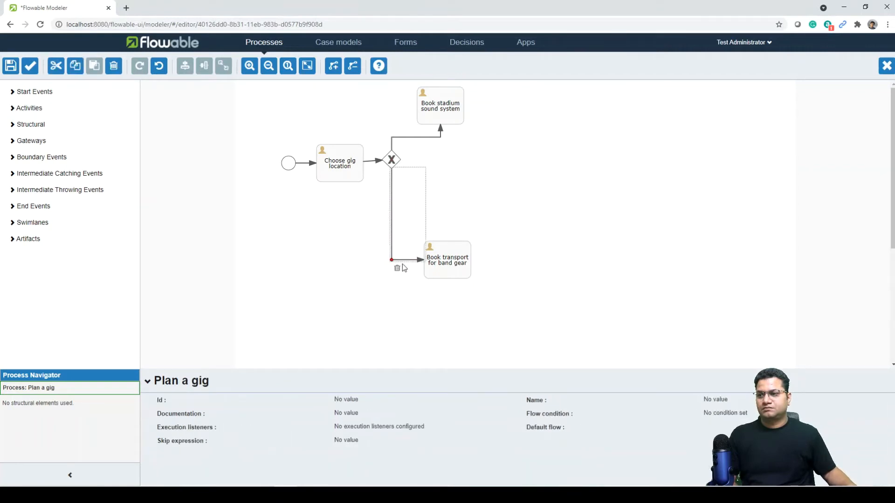
drag(449, 111, 471, 141)
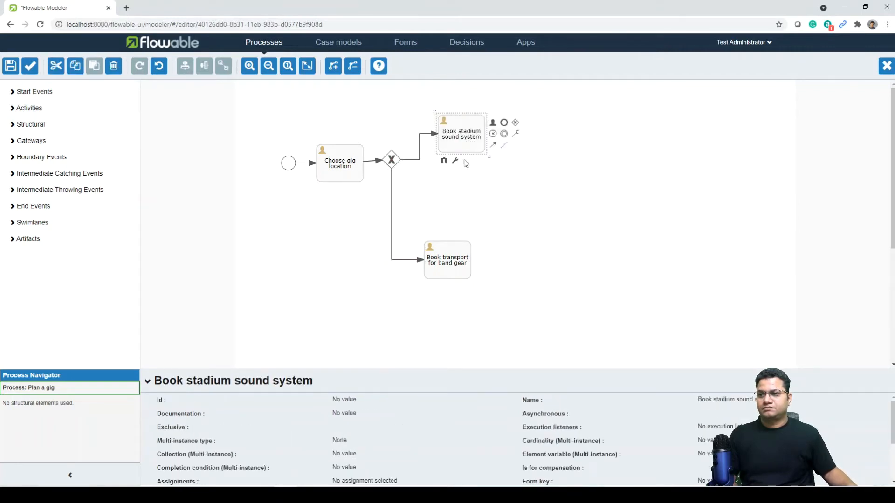
drag(420, 161, 395, 135)
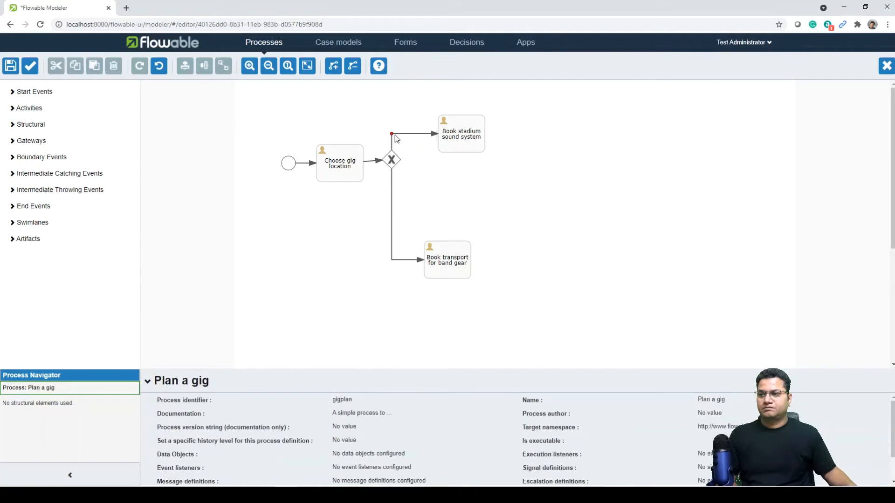
click(462, 258)
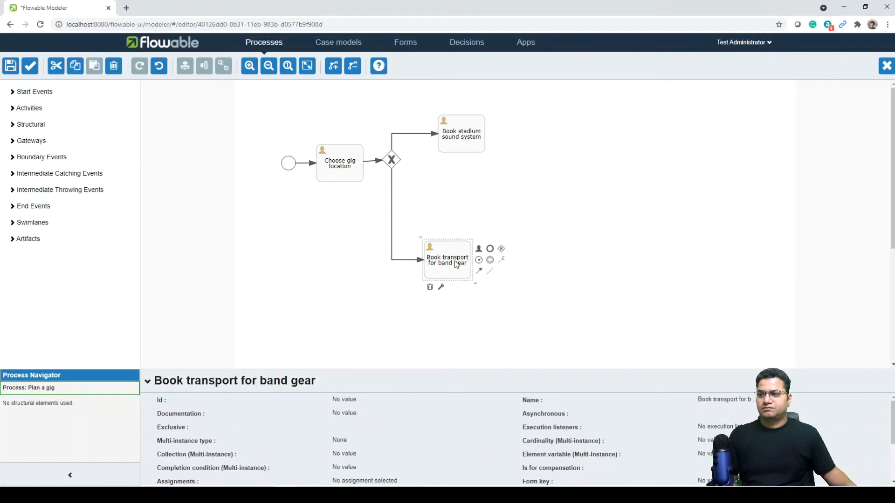
drag(459, 268, 468, 206)
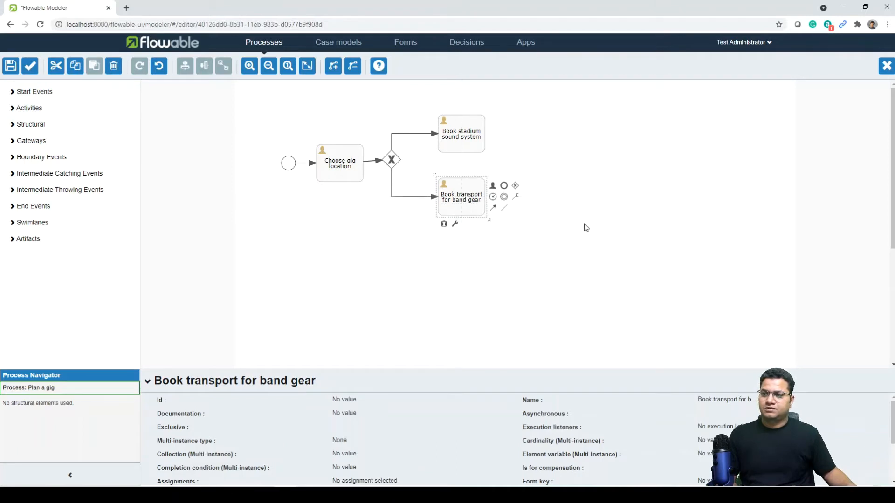
Append an exclusive gateway after Book transport for band gear, placed between both tasks.
click(587, 227)
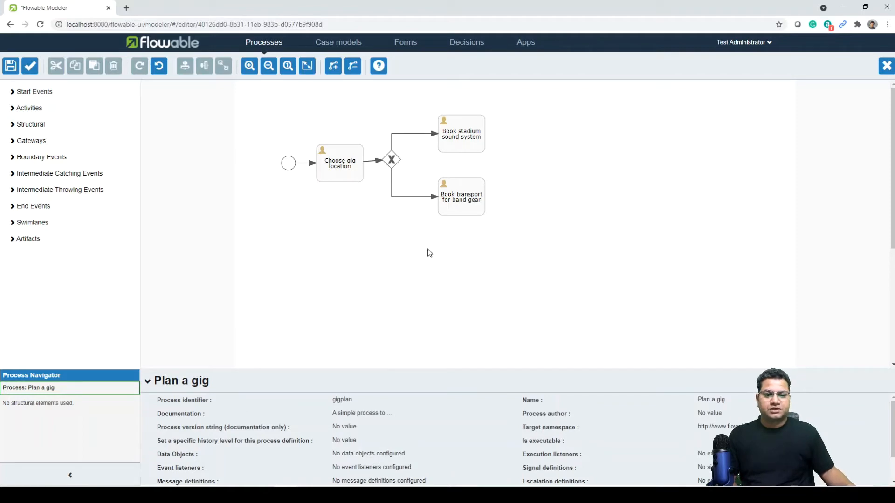
click(465, 203)
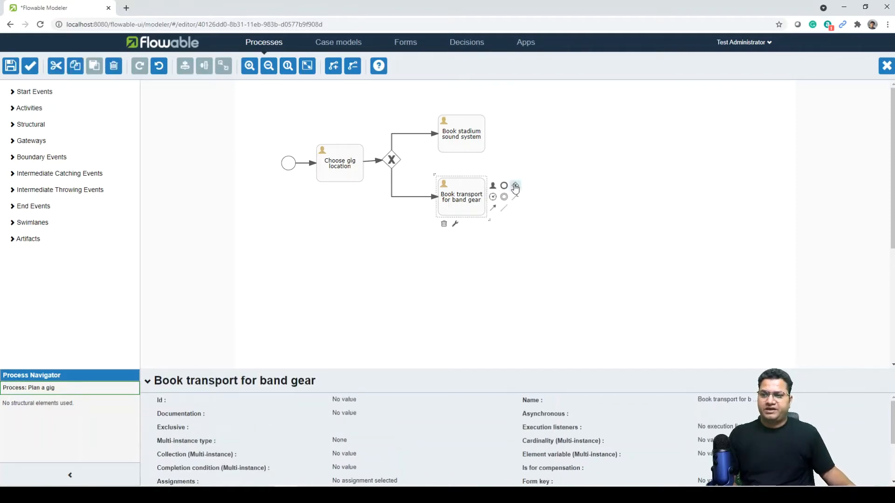
click(515, 185)
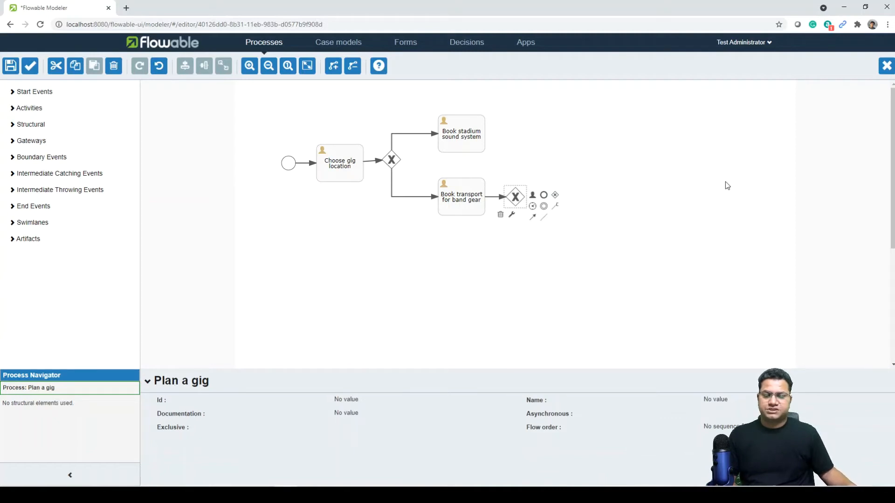
mouse_move(517, 200)
mouse_down()
mouse_move(518, 171)
mouse_move(509, 184)
mouse_move(516, 201)
mouse_up()
Add an end event after the joining gateway and connect Book stadium sound system to it.
click(497, 175)
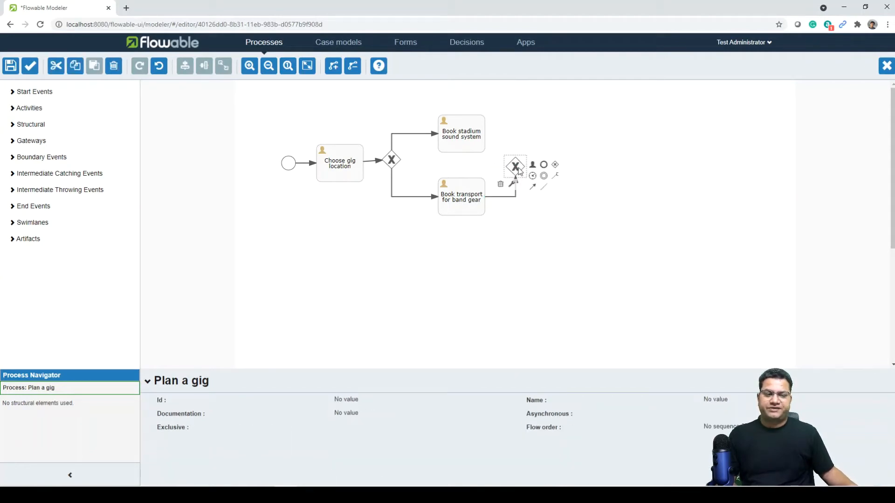
click(544, 165)
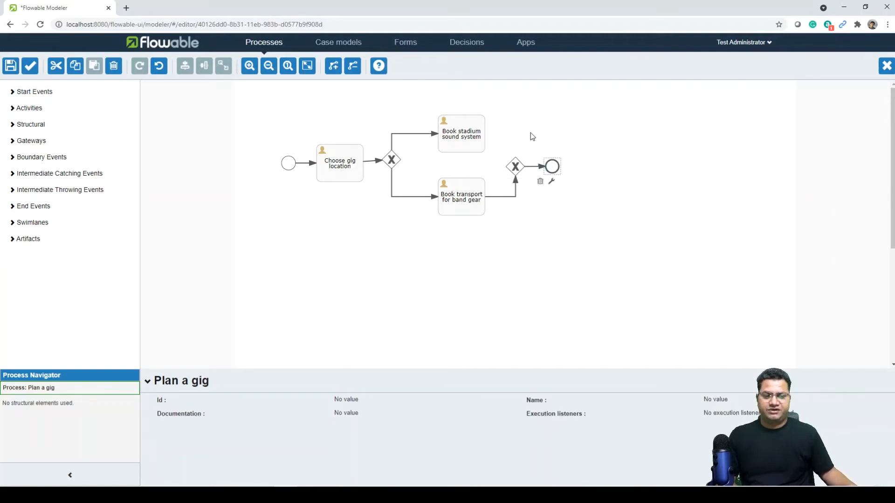
click(454, 140)
drag(495, 147, 515, 168)
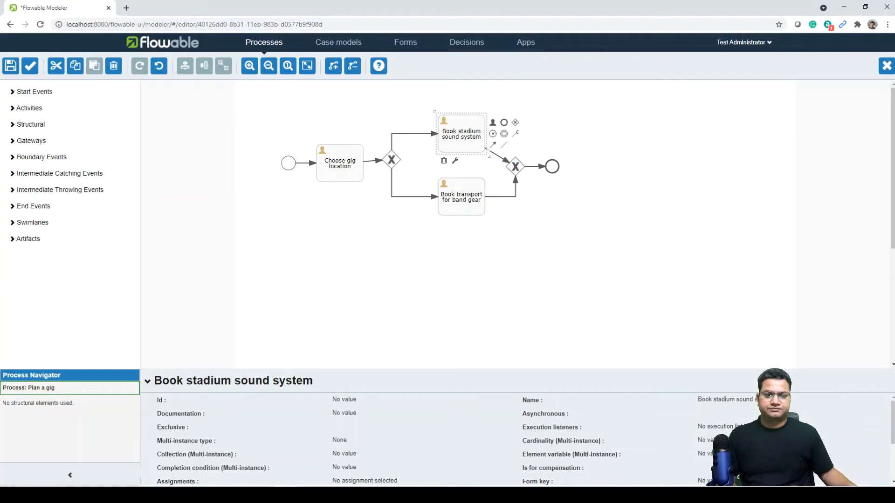
Add a bend point so the stadium flow runs right, then down into the joining gateway.
click(500, 157)
click(588, 145)
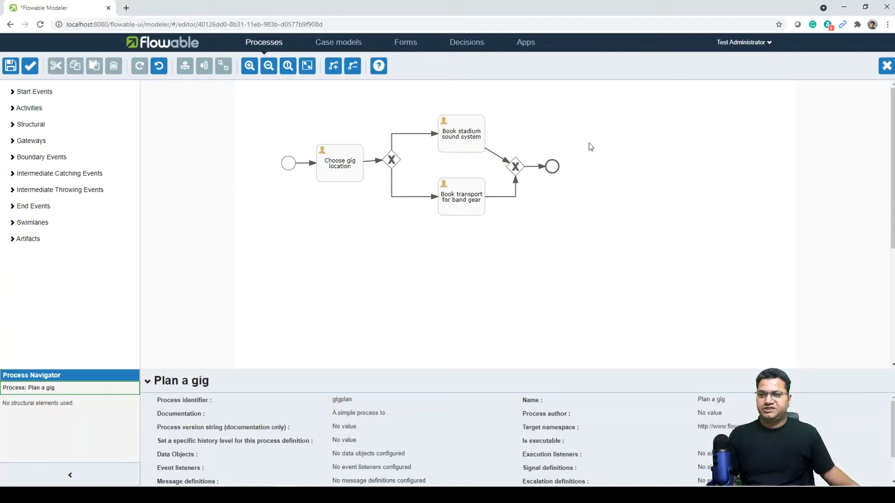
click(497, 159)
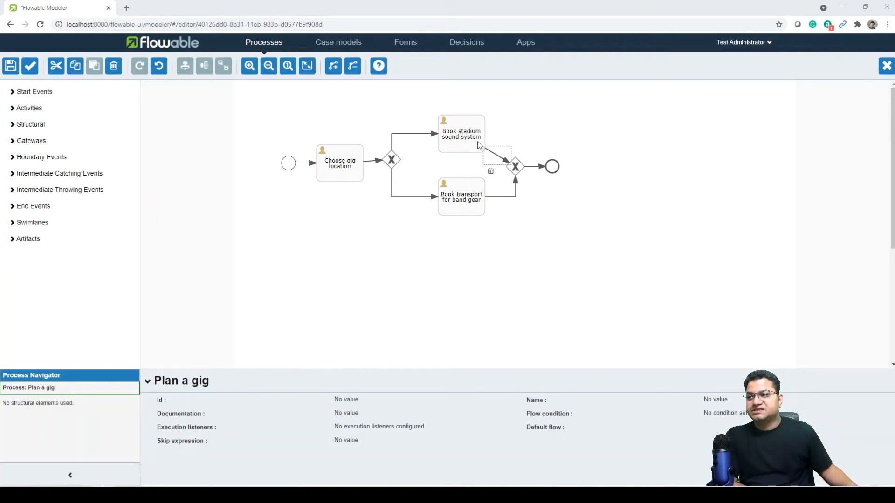
click(332, 70)
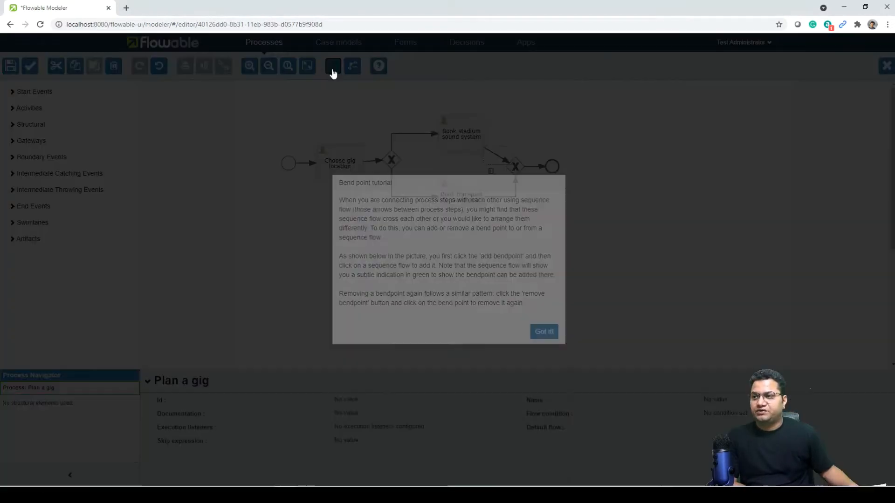
click(544, 472)
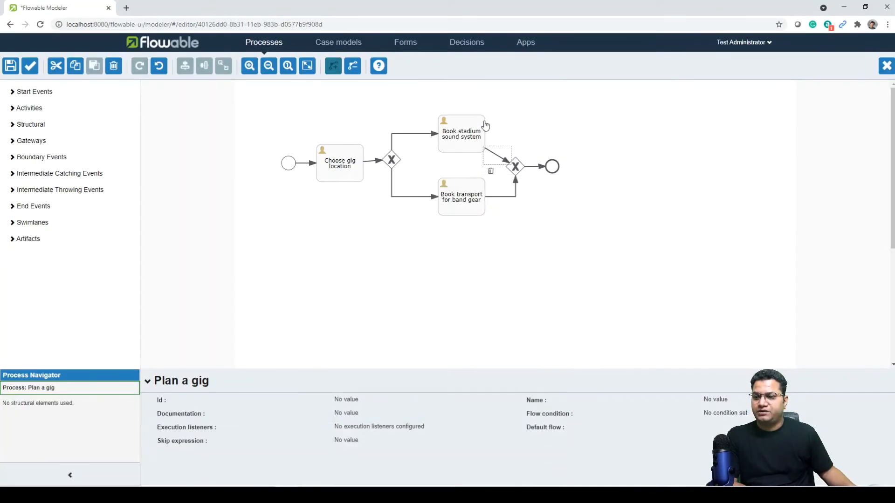
click(494, 154)
drag(495, 154, 515, 134)
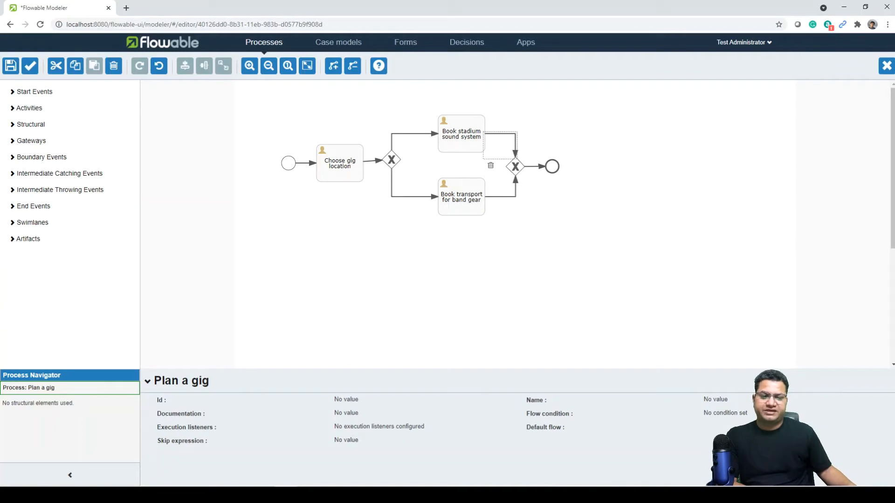
click(612, 220)
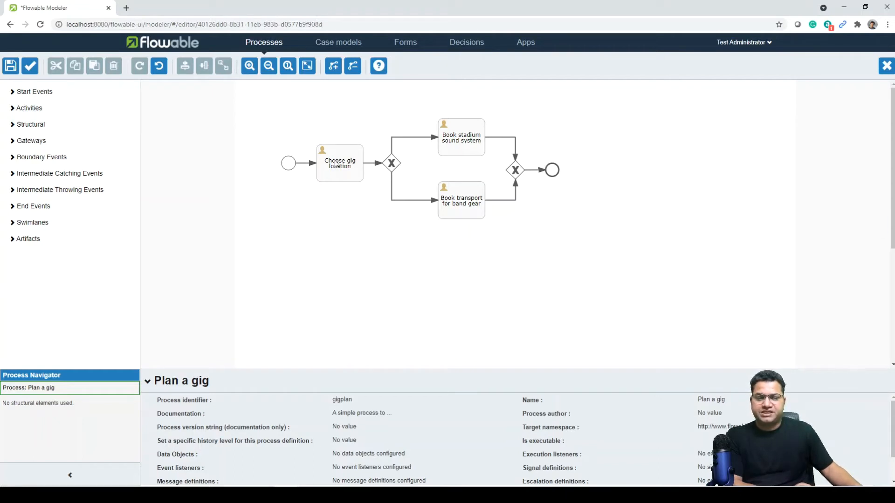
Save the Plan a gig process model and select its start event.
click(10, 66)
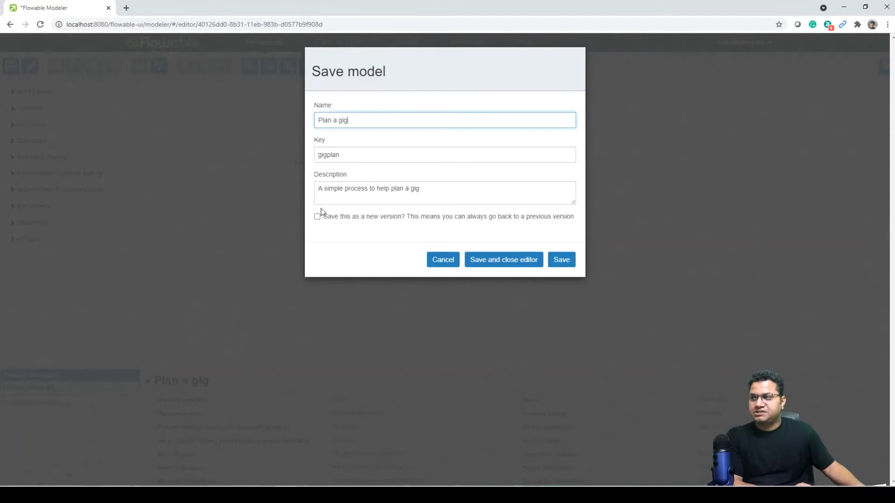
click(570, 261)
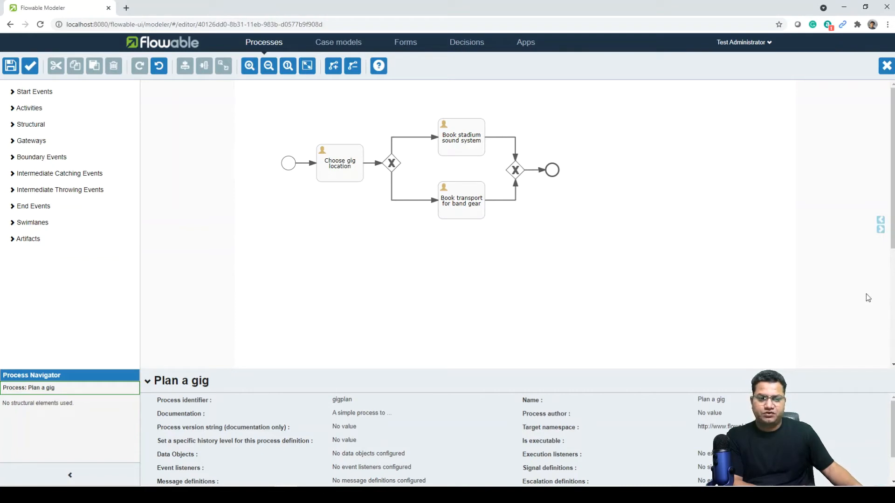
click(288, 163)
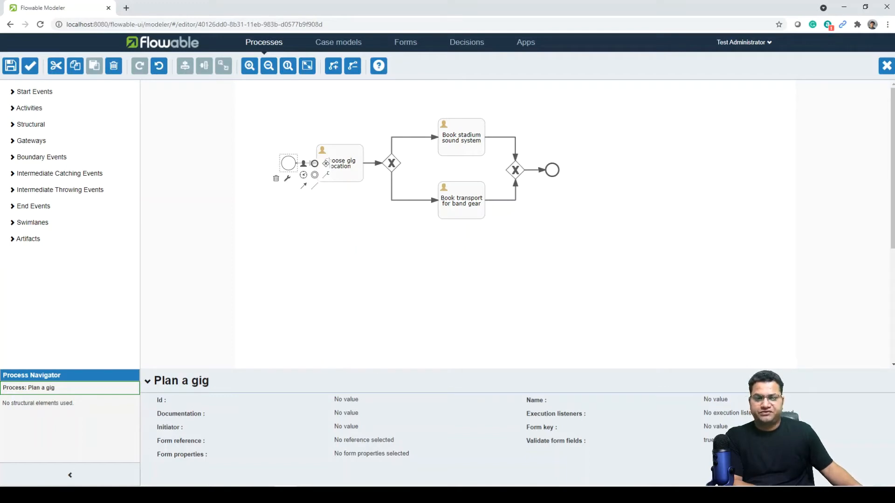
Create start form 'Get gig region', key gigregion, described 'Get the region for the gig'.
click(380, 446)
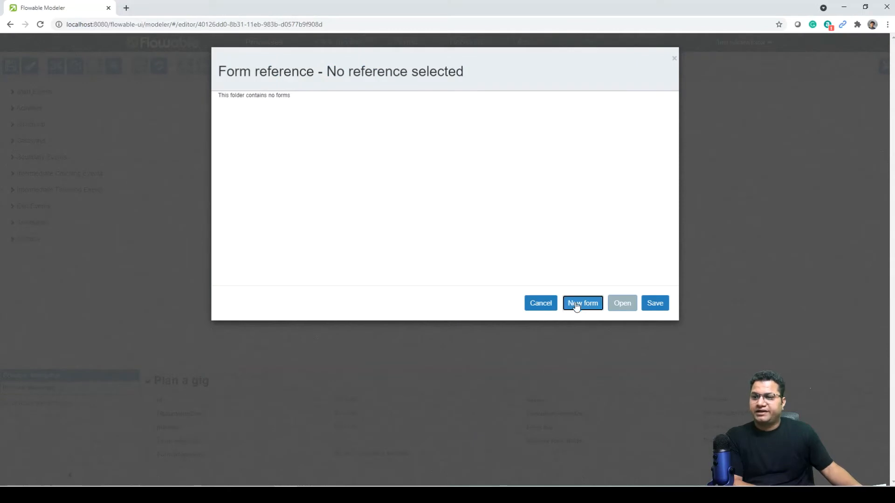
click(575, 305)
text(G)
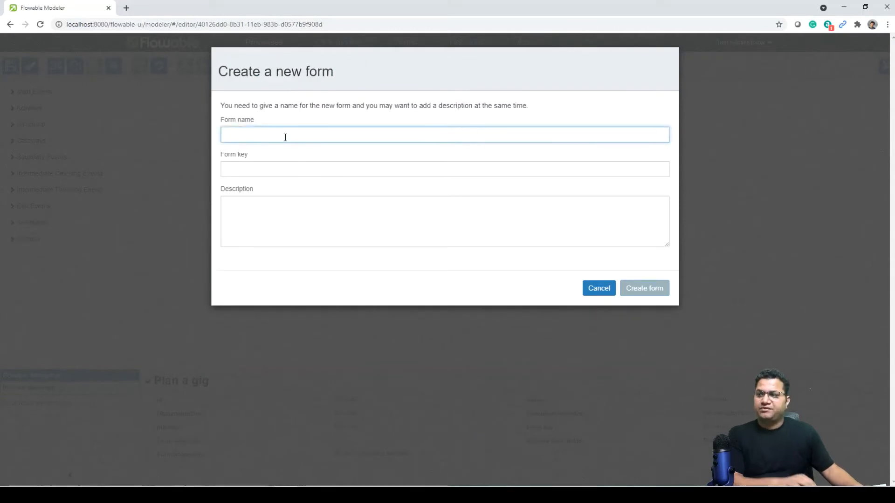
text(et git)
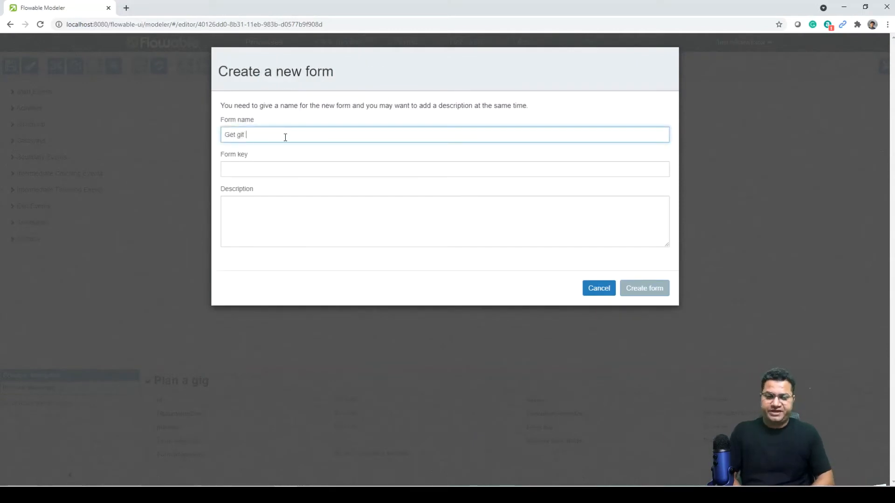
key(BackSpace)
text(g region)
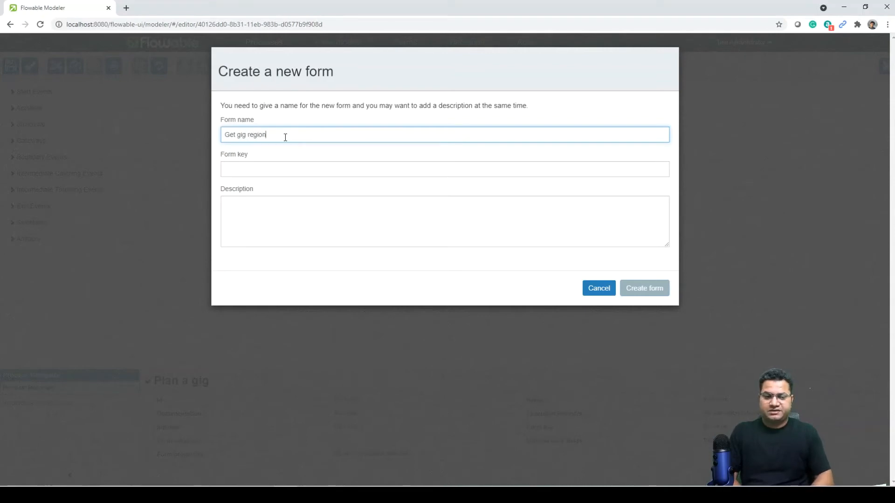
key(Tab)
text(gigregion)
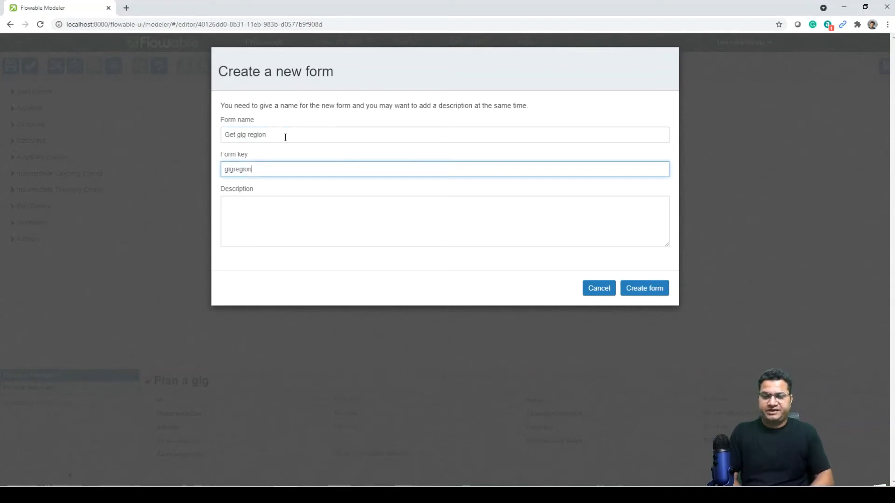
key(Tab)
text(Ge)
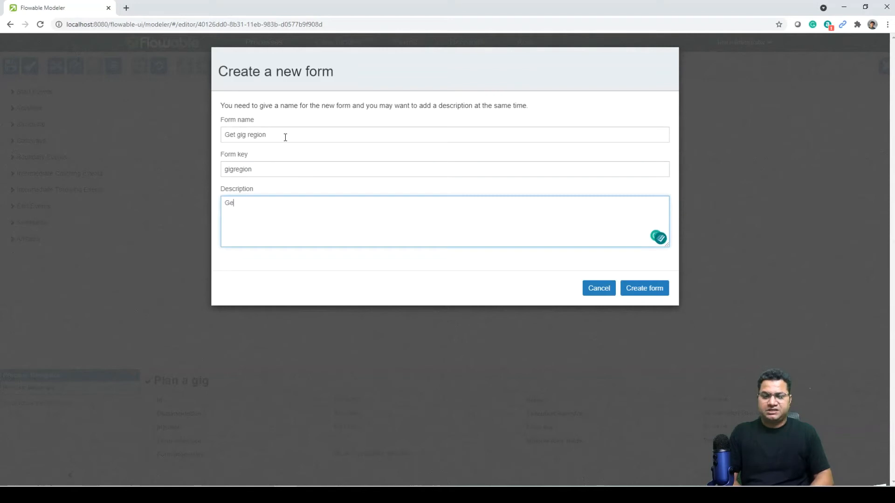
text(t the region)
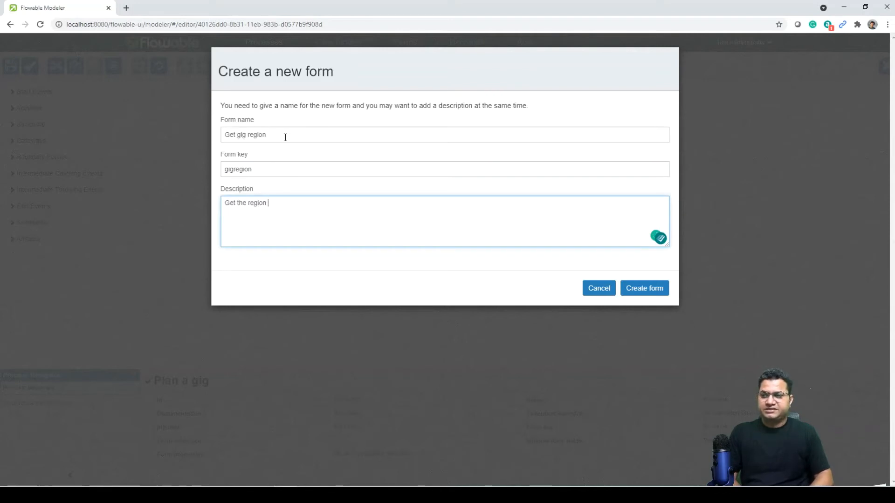
text( for the gig)
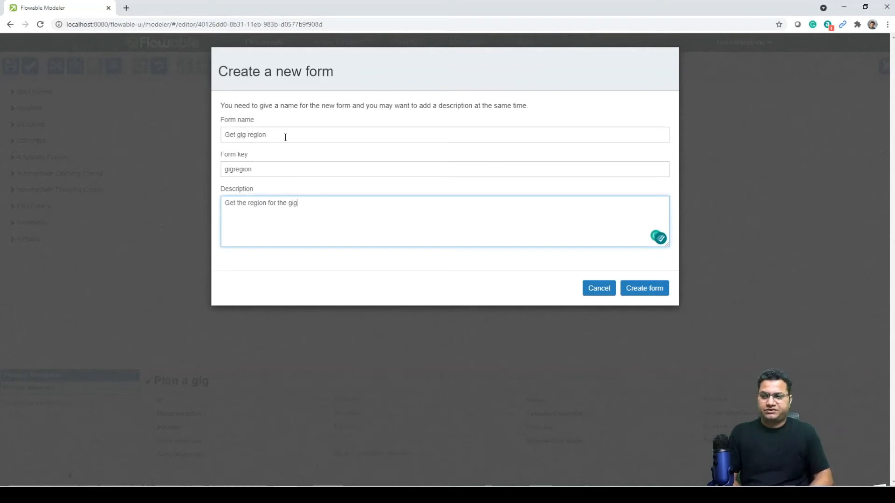
click(632, 288)
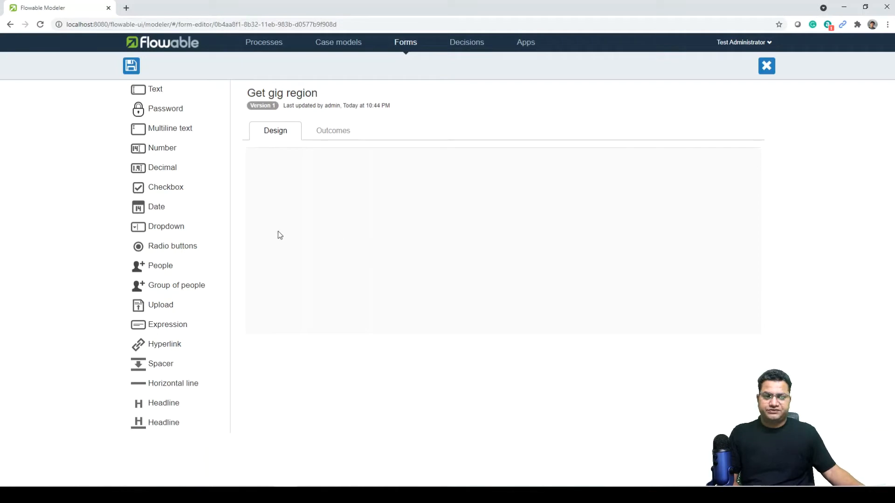
Add a Dropdown field labelled Continent to the form and bring up its Options settings.
drag(164, 227, 329, 172)
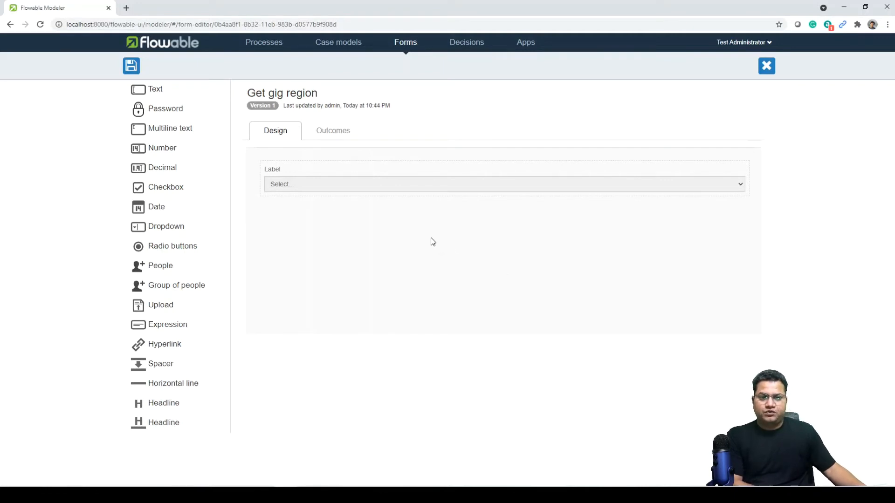
mouse_move(291, 187)
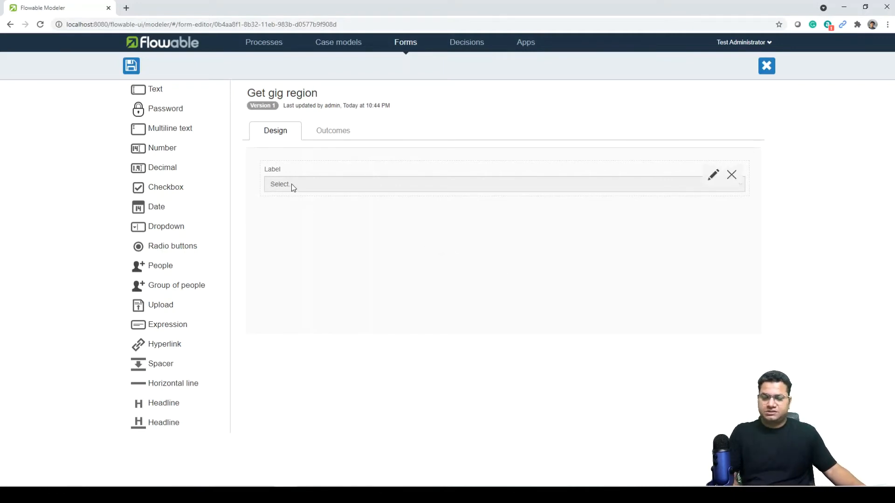
click(714, 176)
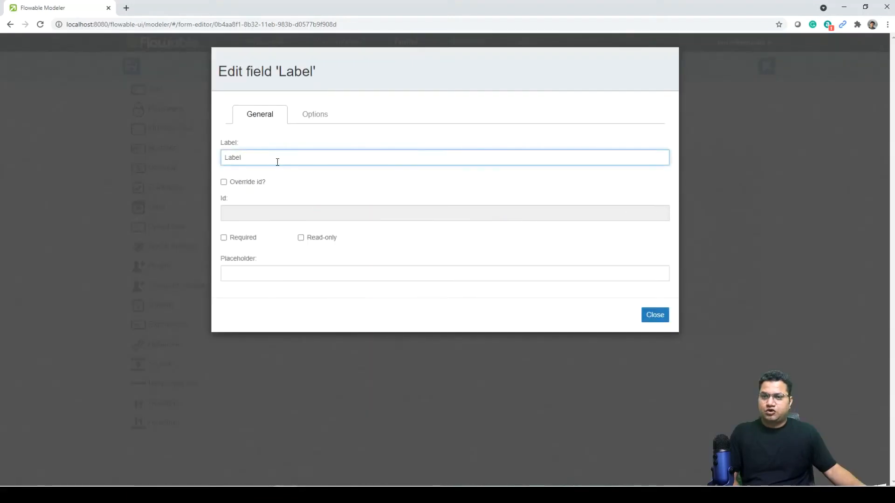
drag(276, 160, 165, 158)
text(Co)
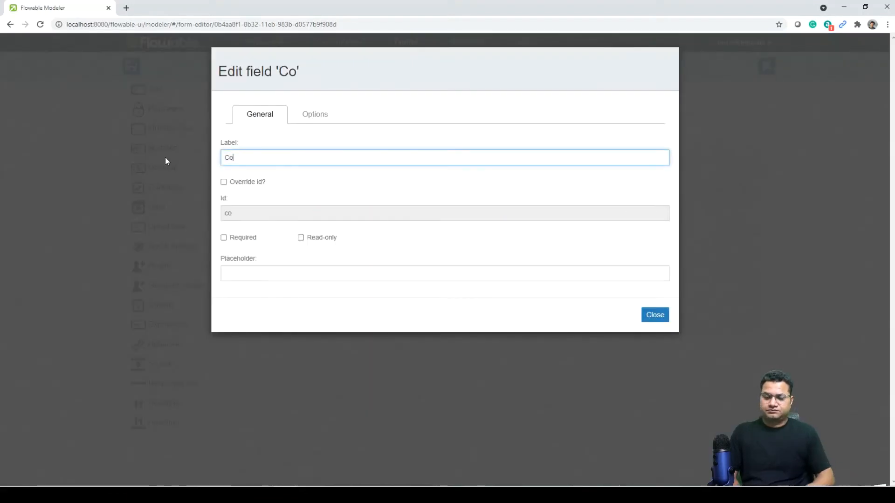
text(nti)
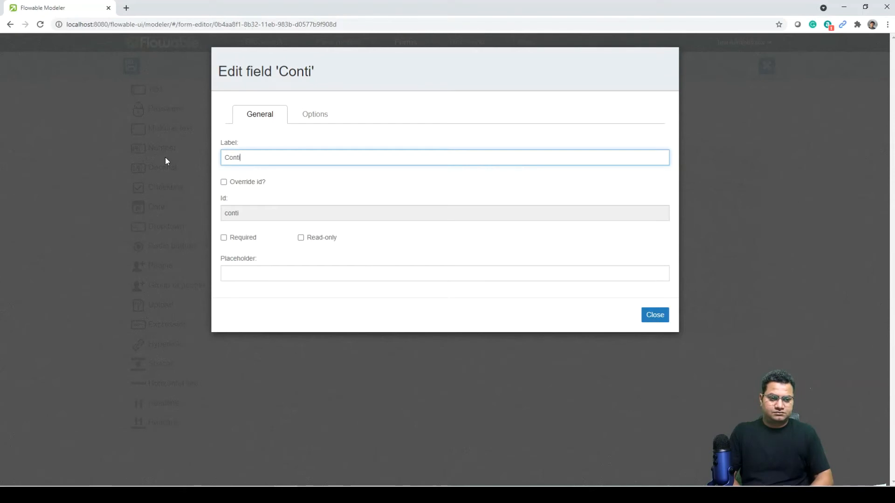
text(nent)
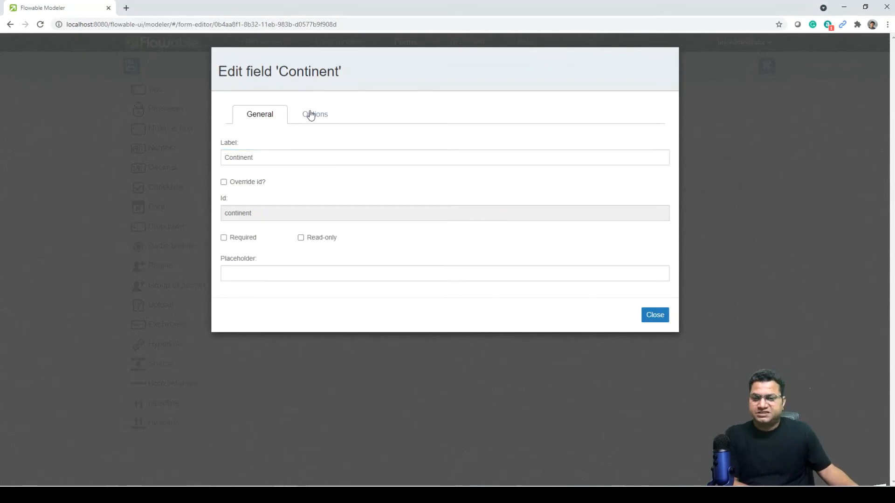
click(310, 114)
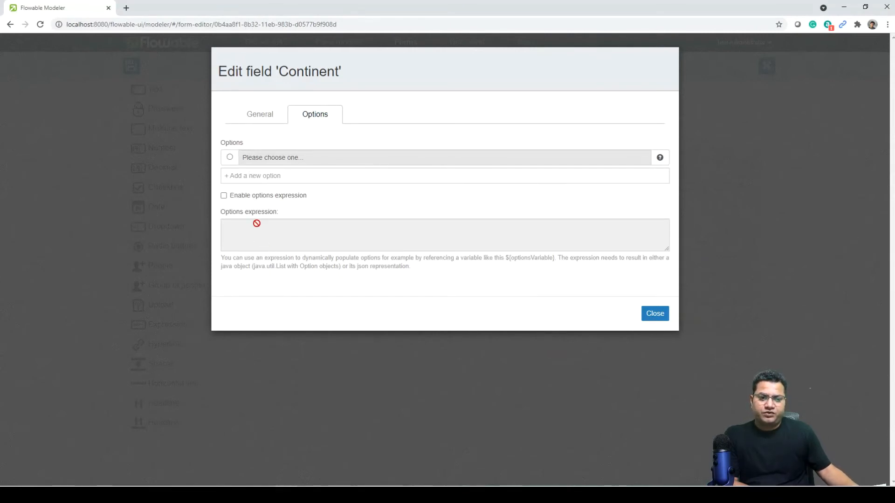
Add the choices Europe, The Americas, Asia and Africa to the Continent dropdown.
click(247, 175)
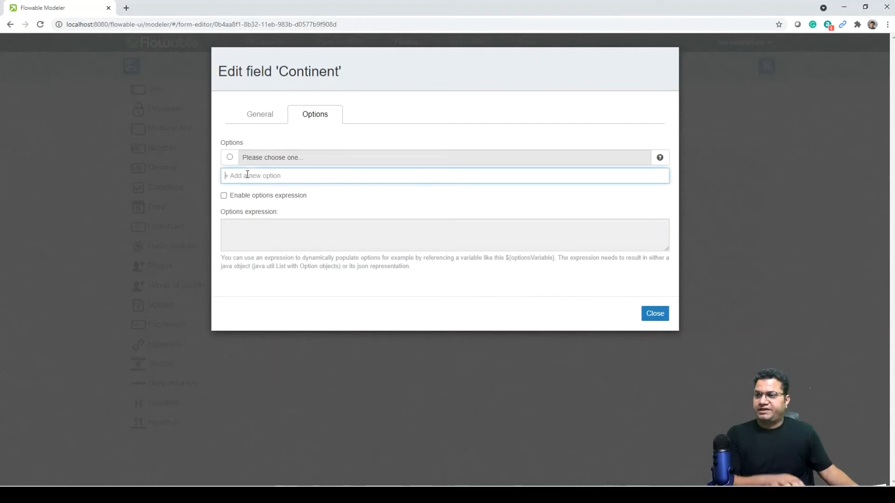
text(E)
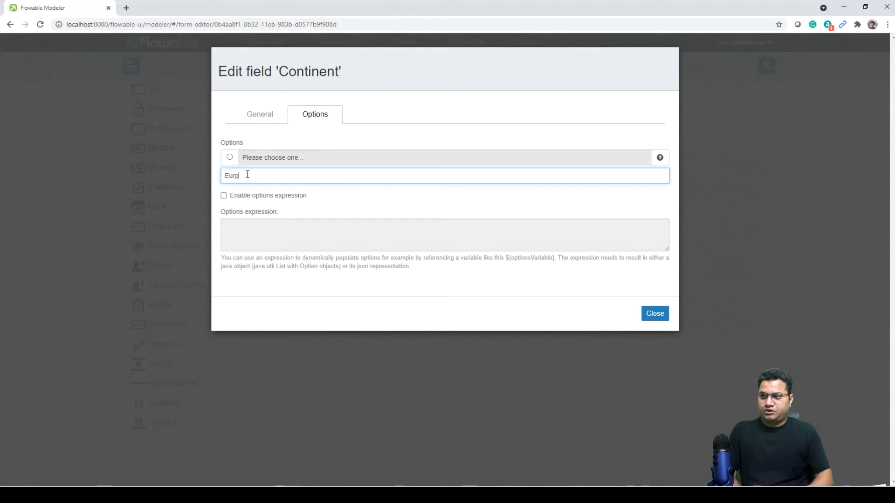
text(urope)
key(Return)
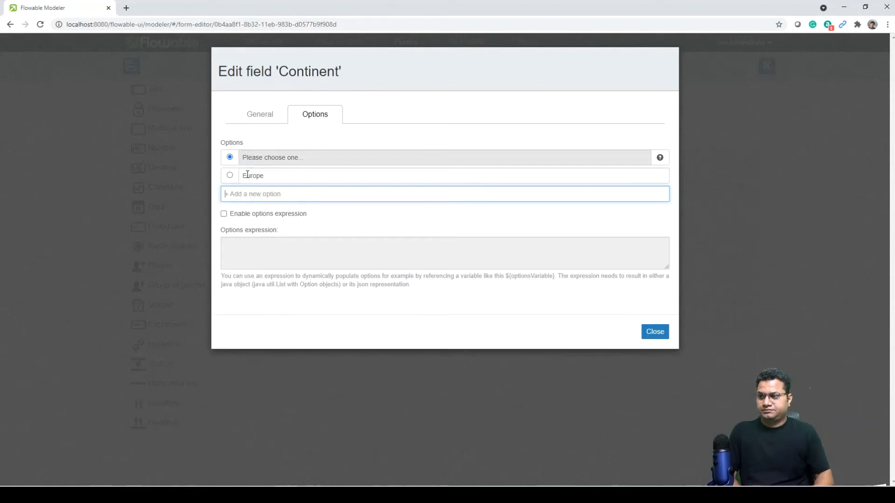
text(The Amer)
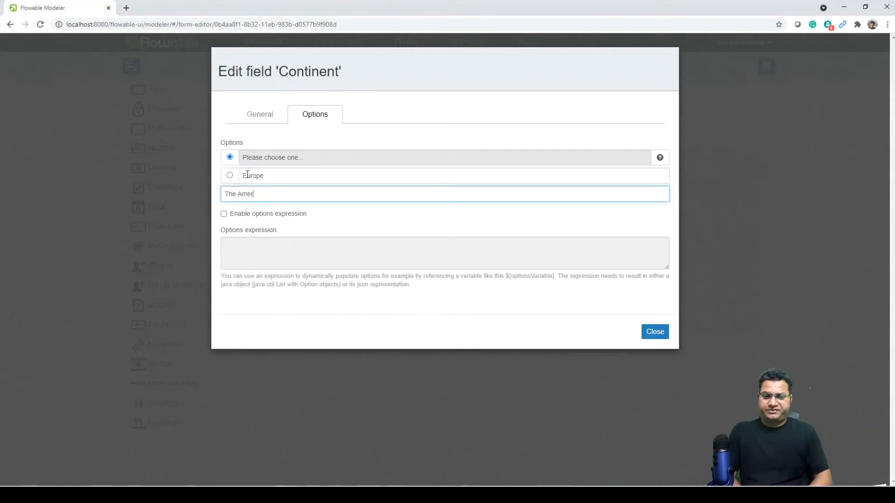
text(icas)
key(Return)
text(A)
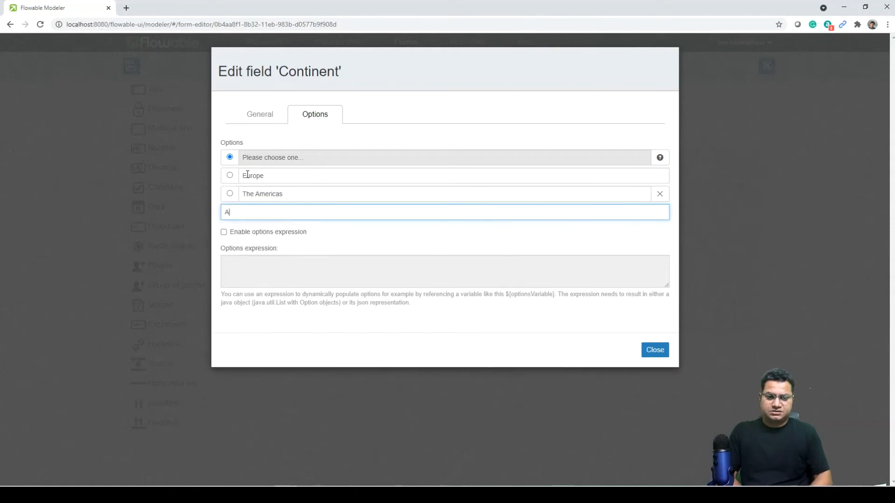
text(sia)
key(Return)
text(Af)
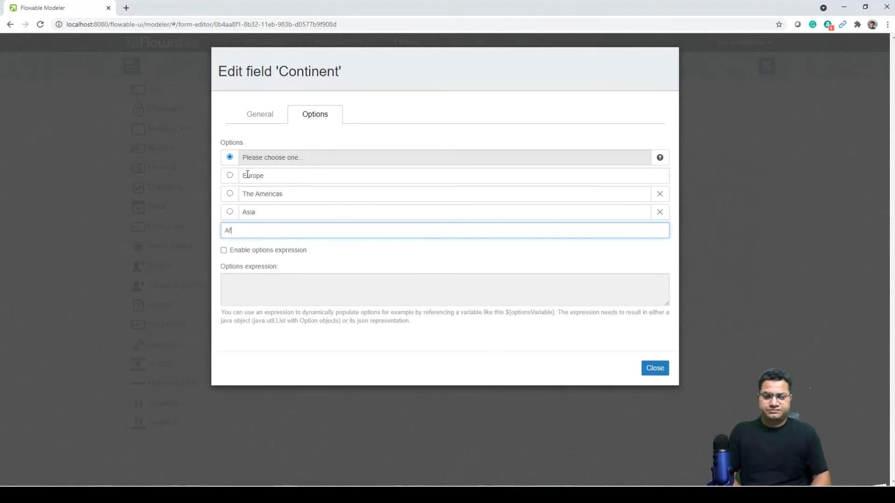
text(rica)
key(Return)
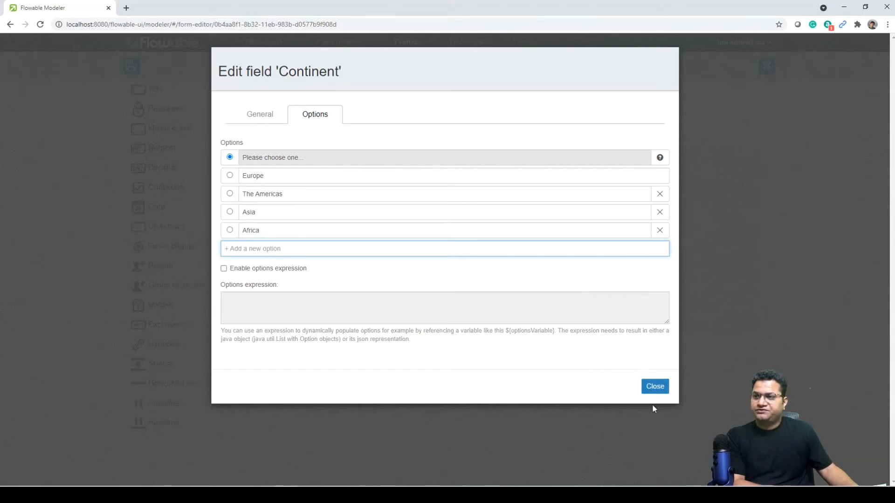
Close the Continent field settings and save the Get gig region form.
click(656, 388)
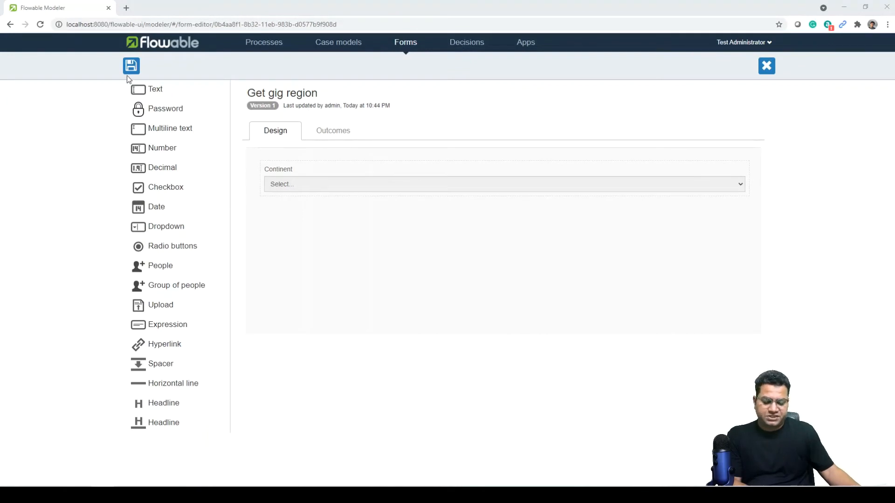
click(131, 67)
click(564, 319)
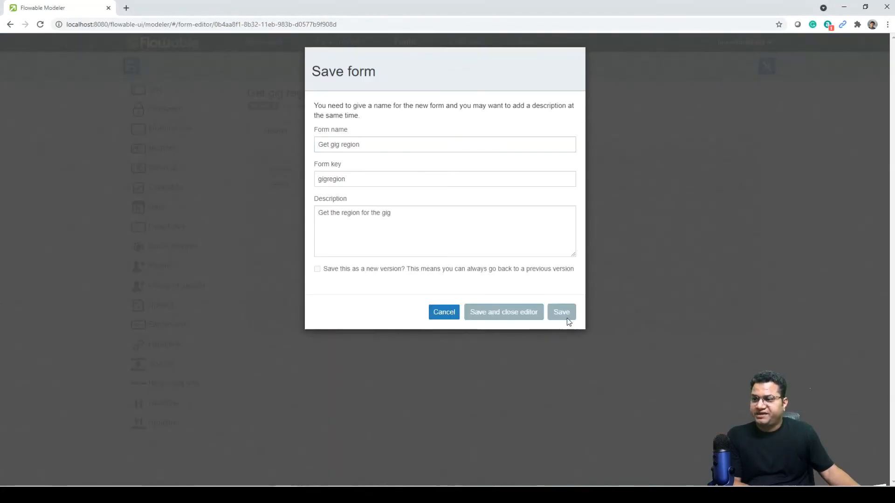
Return to the Plan a gig process, confirm its model details, and open the Visual Editor.
click(274, 43)
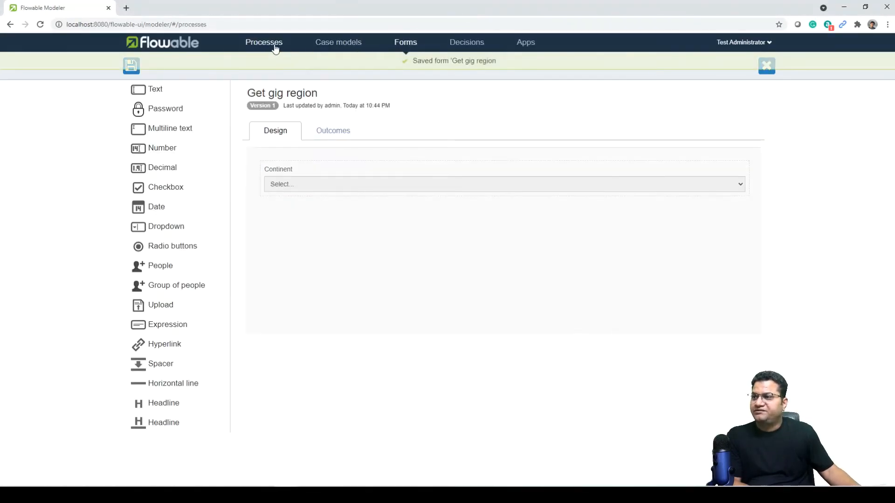
click(284, 135)
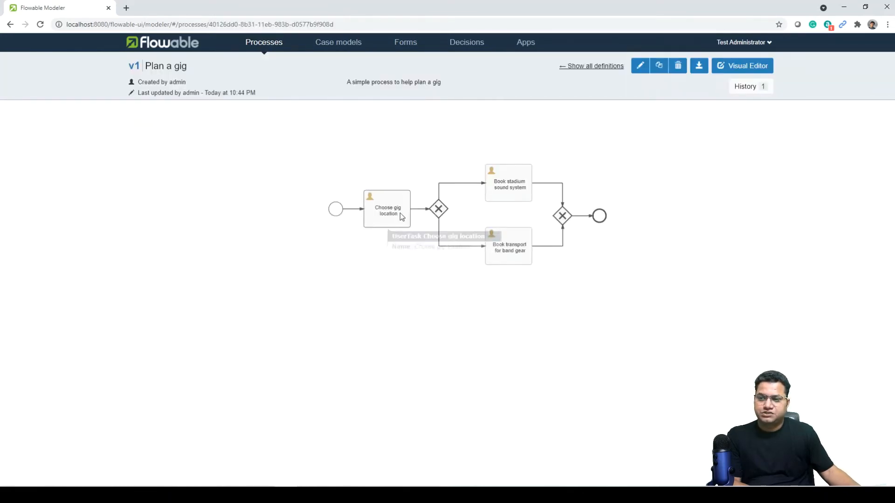
click(640, 67)
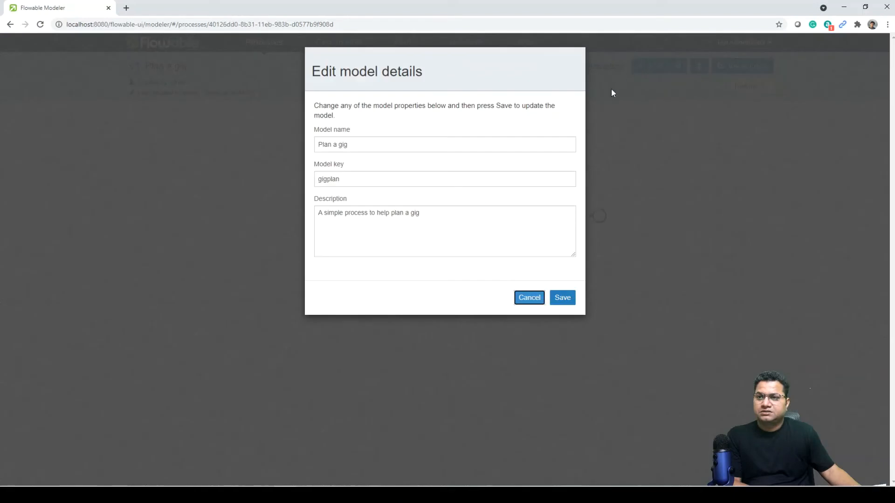
click(564, 298)
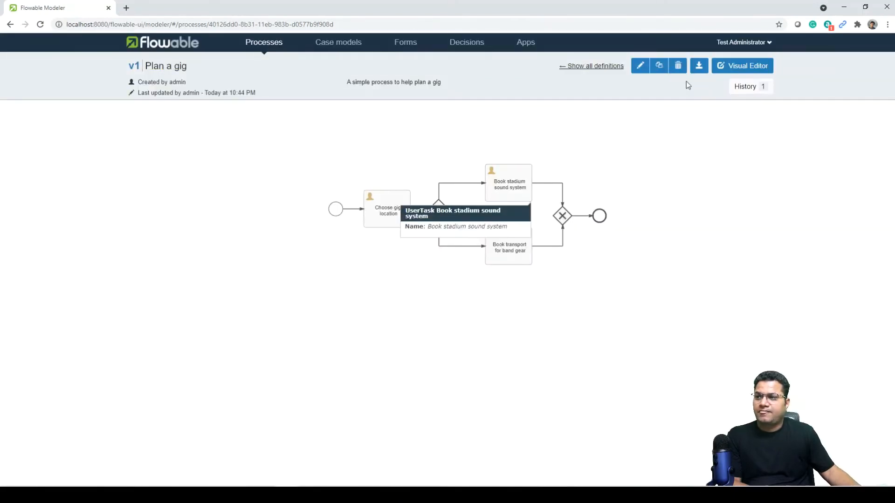
click(736, 65)
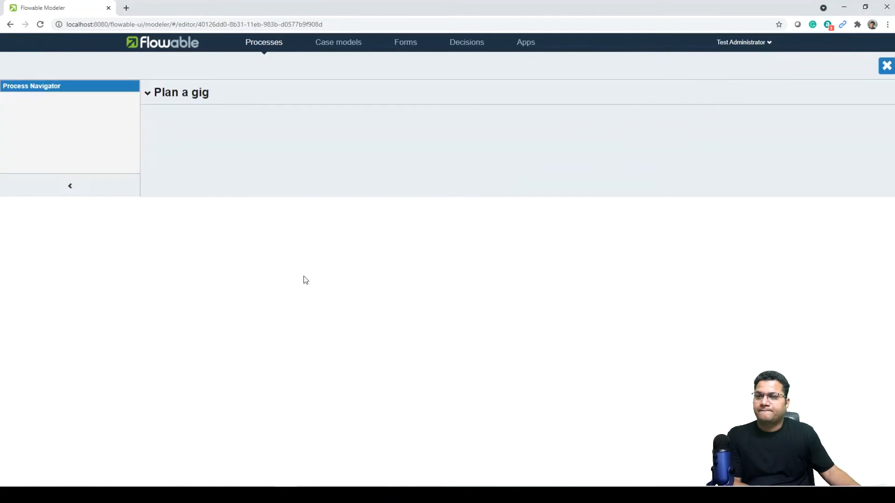
Start a new form as the Form reference of the Choose gig location task.
click(330, 174)
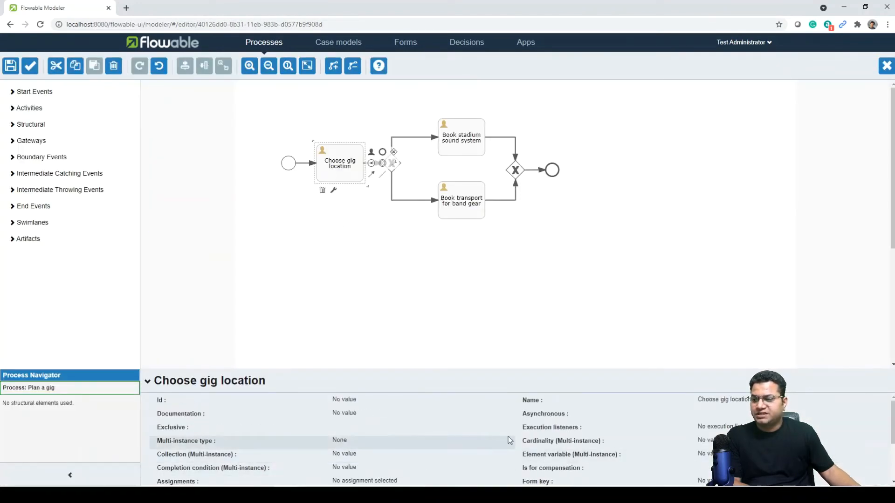
scroll(390, 447, down, 4)
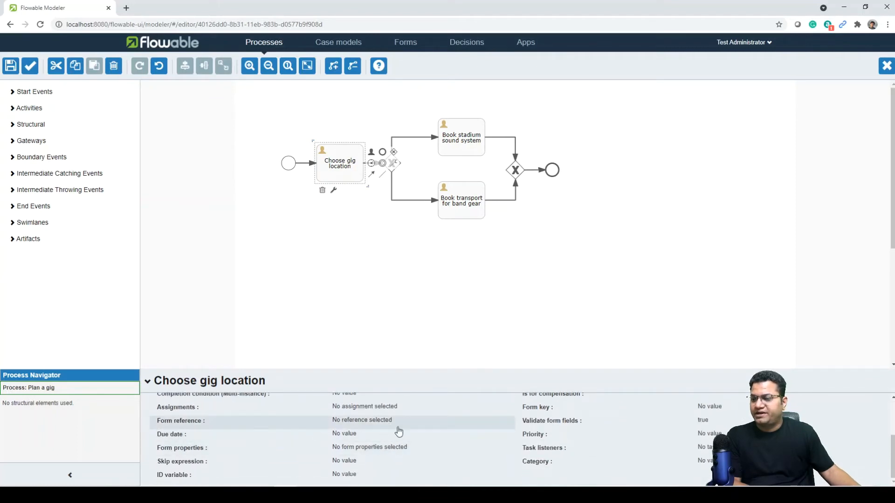
click(398, 429)
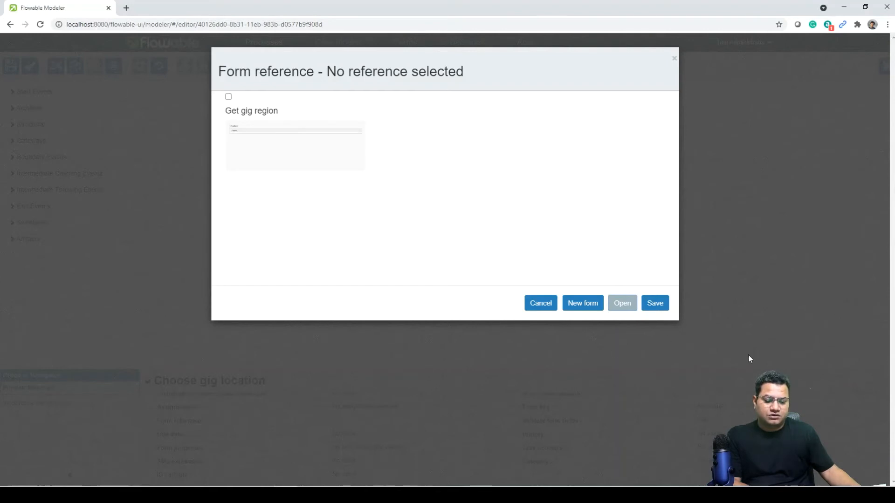
click(582, 304)
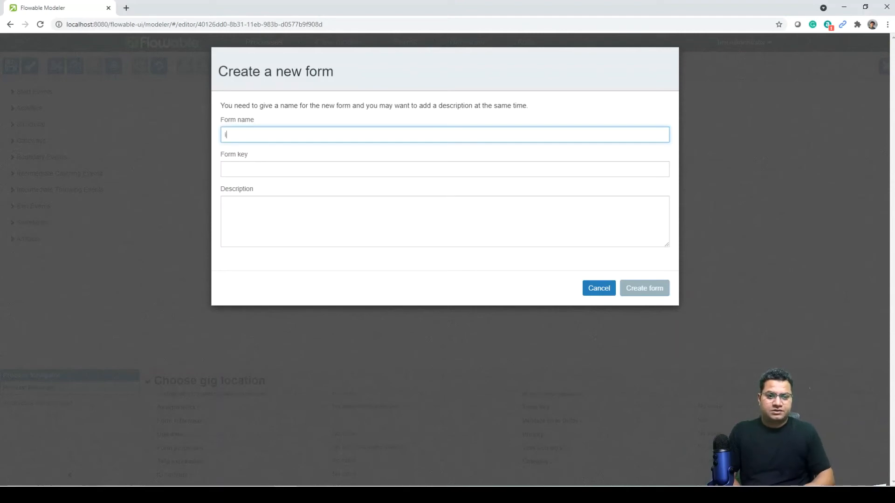
Create the form 'Gig details' with form key gigdetails.
text(Gig d)
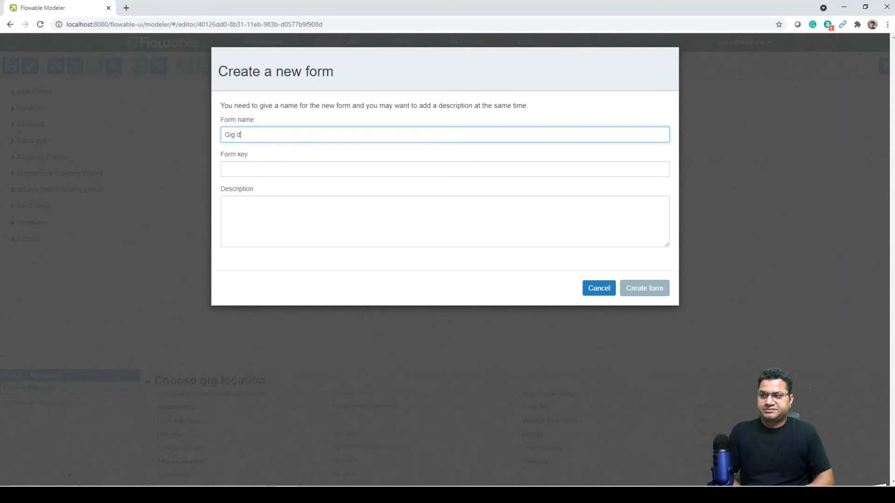
text(etails)
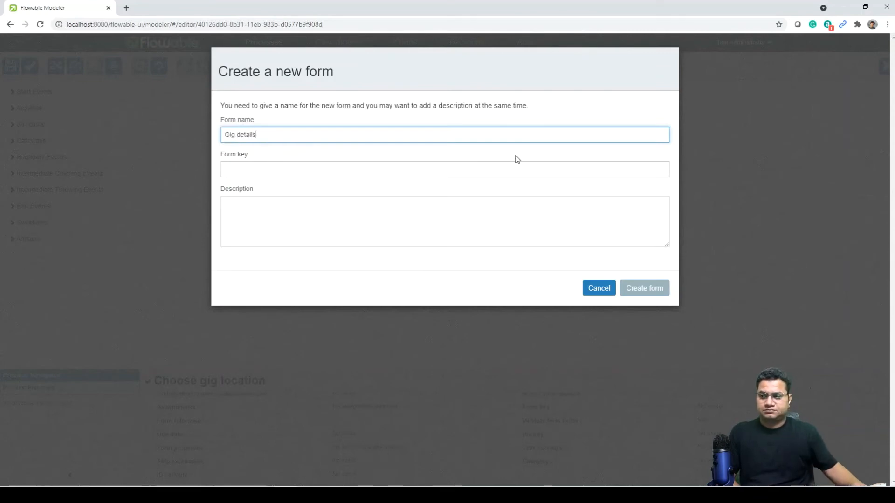
click(513, 164)
text(gi)
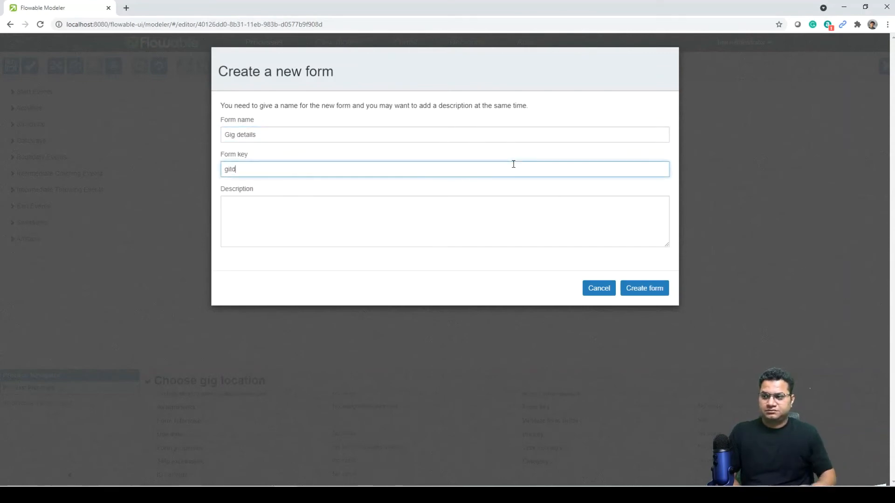
text(gd)
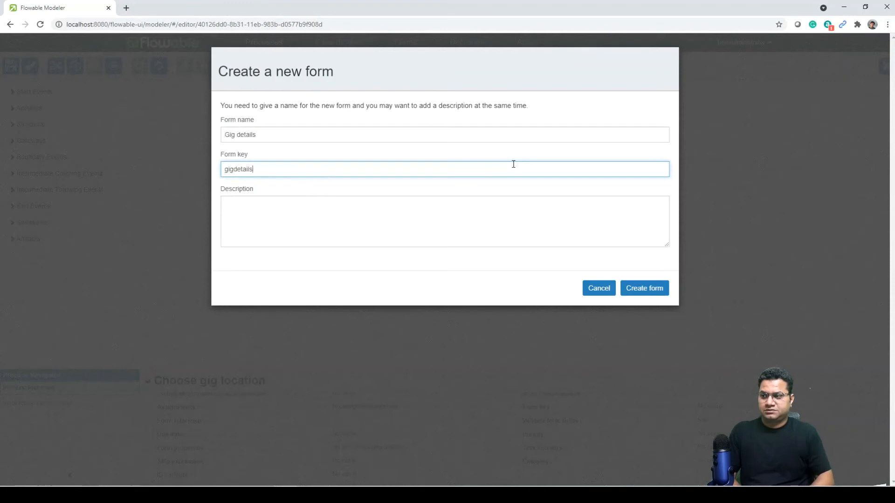
click(658, 292)
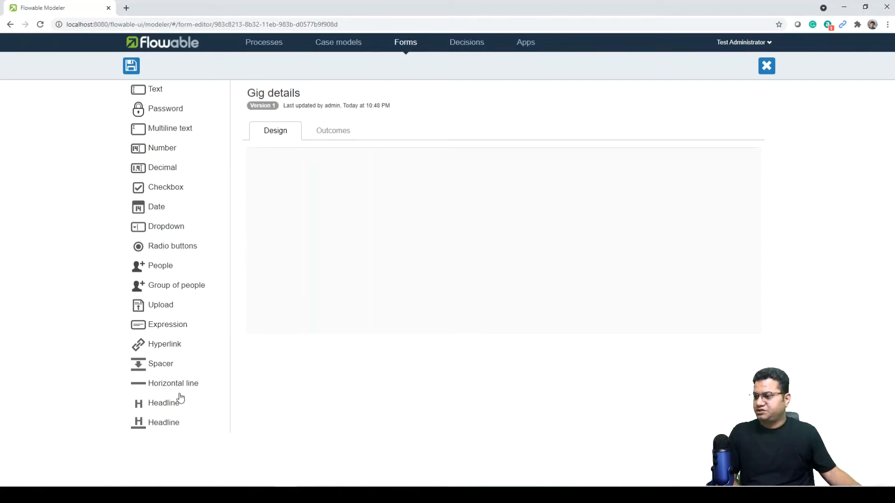
Place an expression line, a text input and a date field onto the Gig details form.
drag(175, 334, 357, 172)
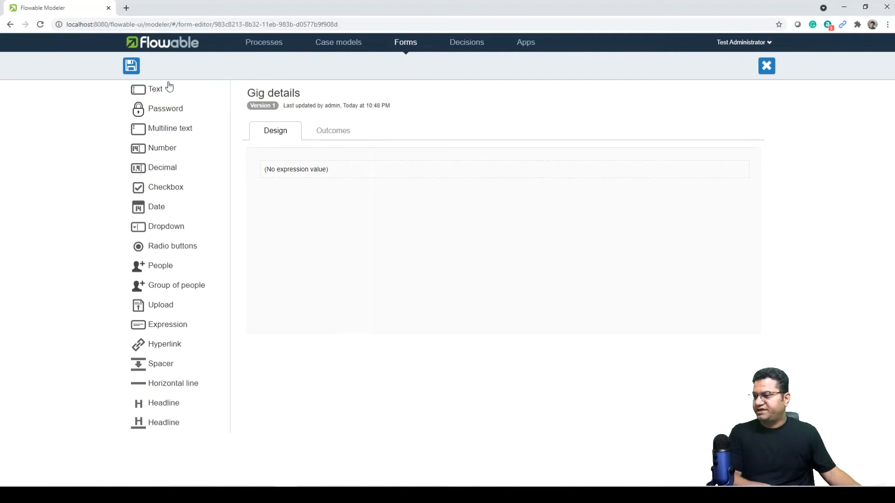
drag(156, 90, 296, 240)
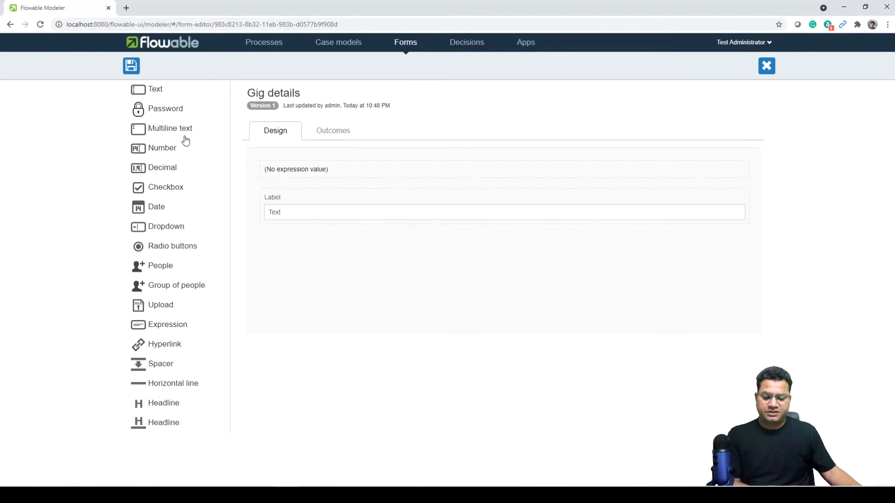
drag(156, 207, 317, 251)
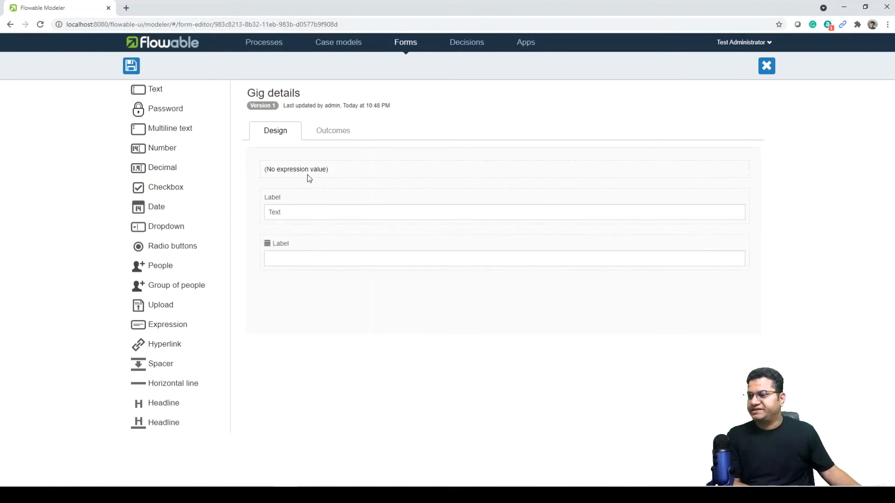
click(713, 176)
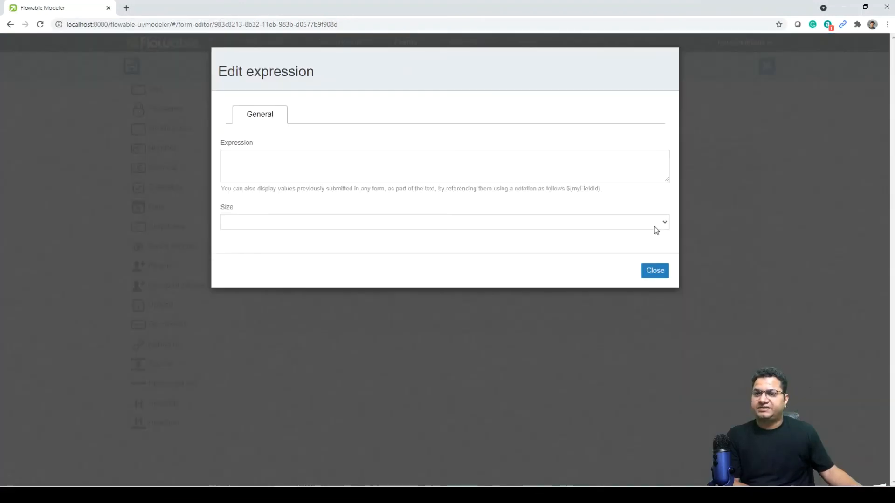
Set the expression to 'Please choose the city and audience size for this gig in ${continent}'.
click(403, 162)
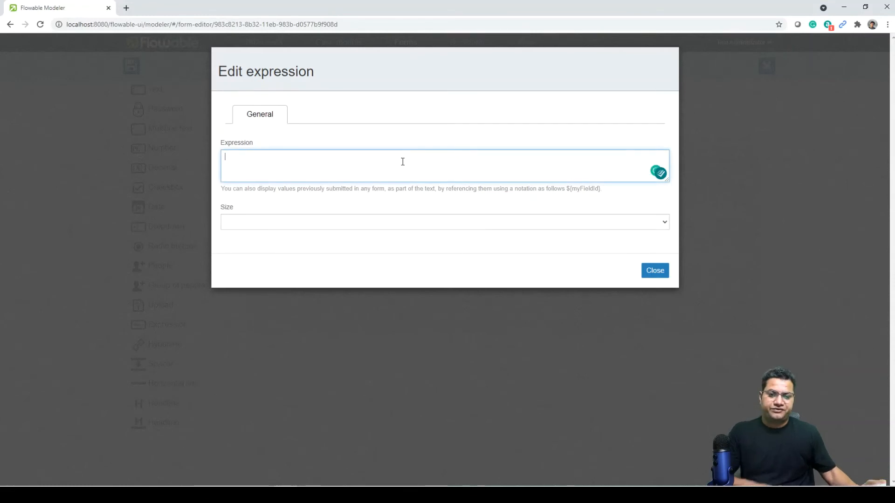
text(Please cho)
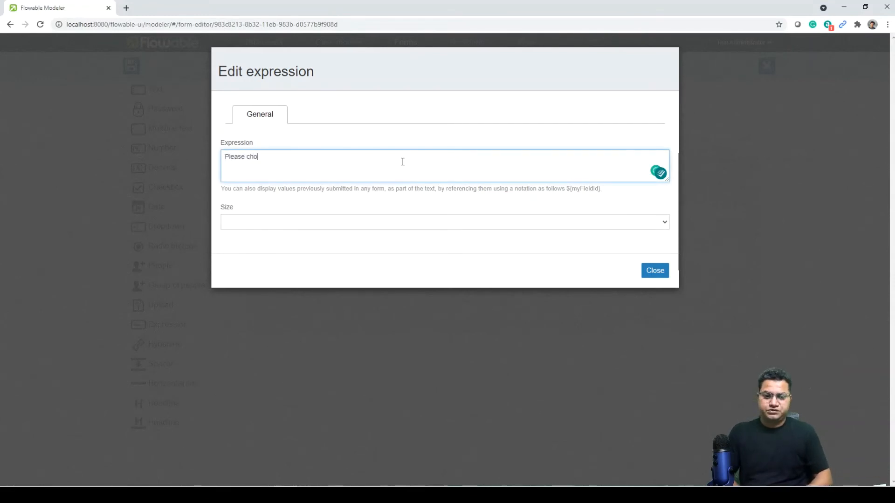
text(ose the city and a)
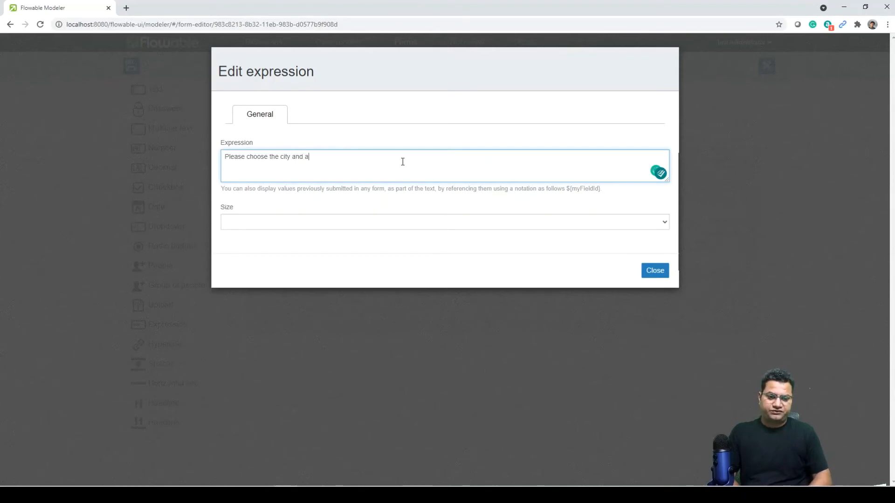
text(udi)
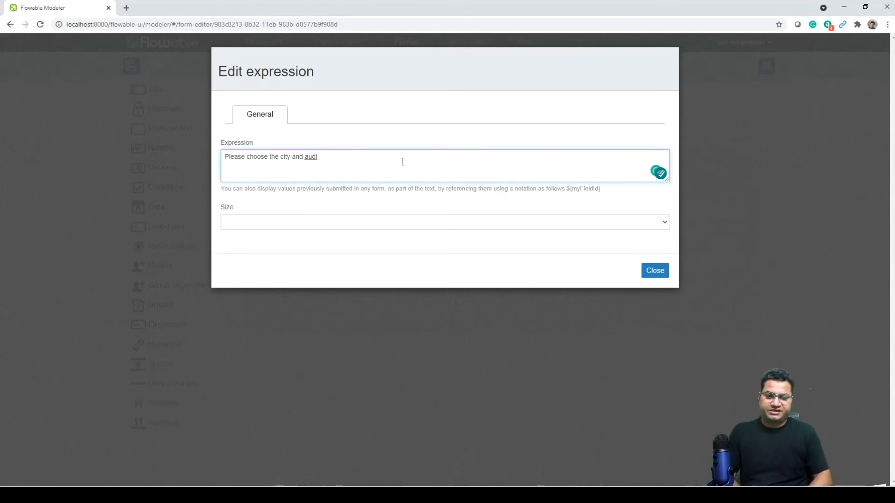
text(ence size o)
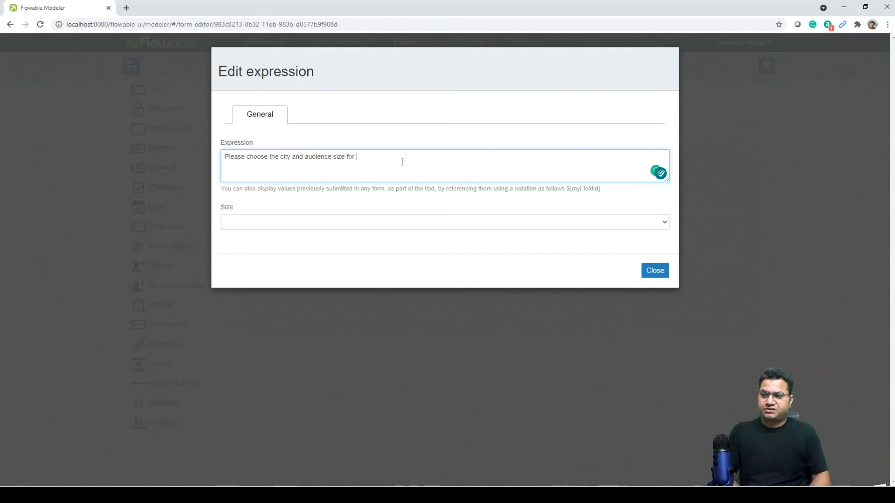
text(f this gig in ${continent)
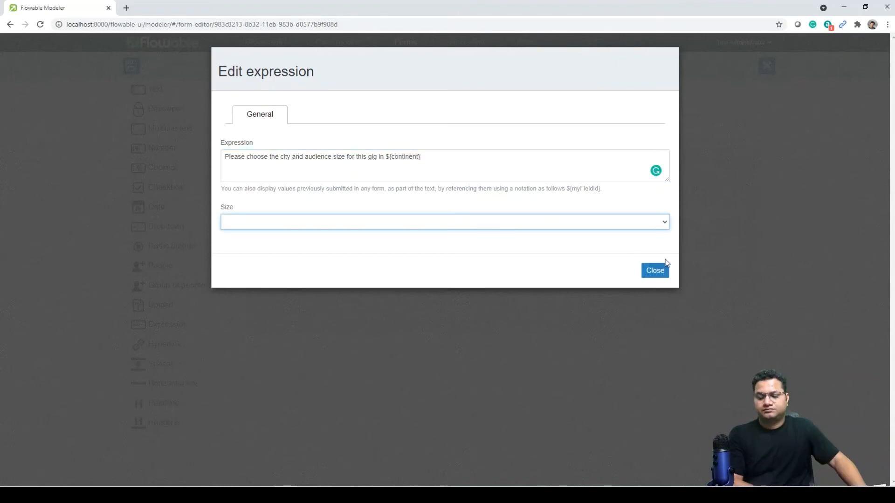
click(655, 270)
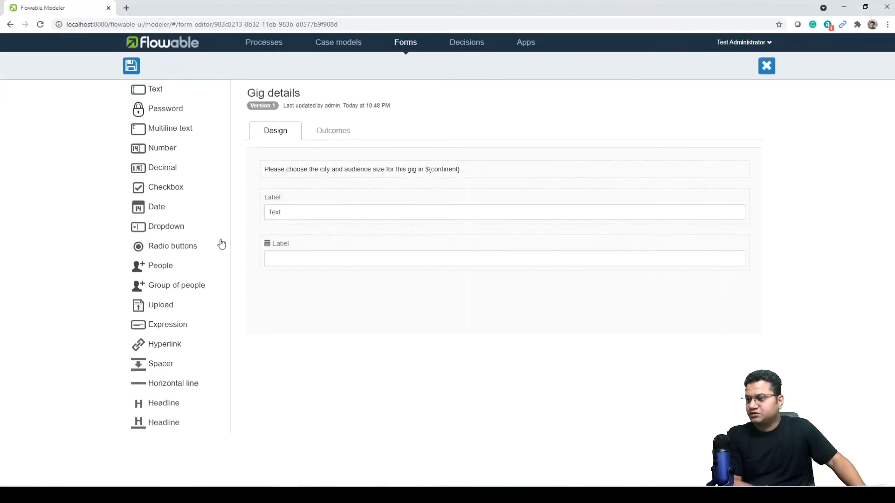
Add a Size (k) number field below the date, then save and close Gig details.
drag(159, 151, 325, 290)
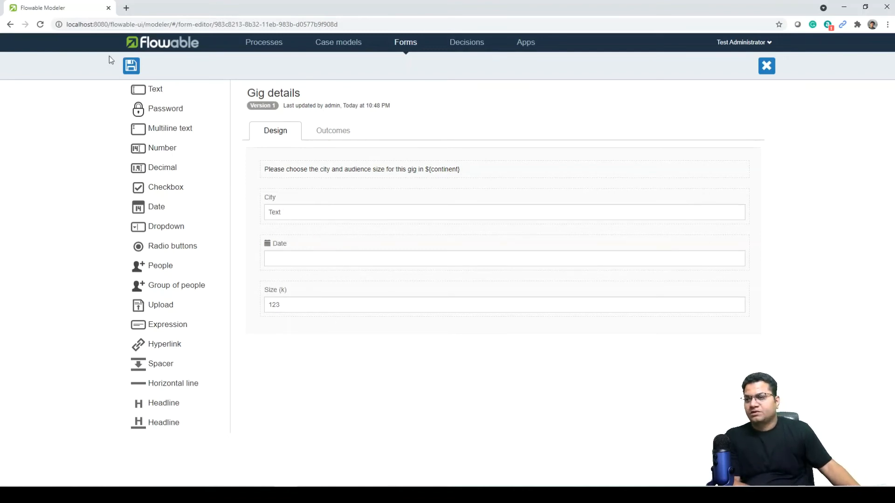
click(131, 66)
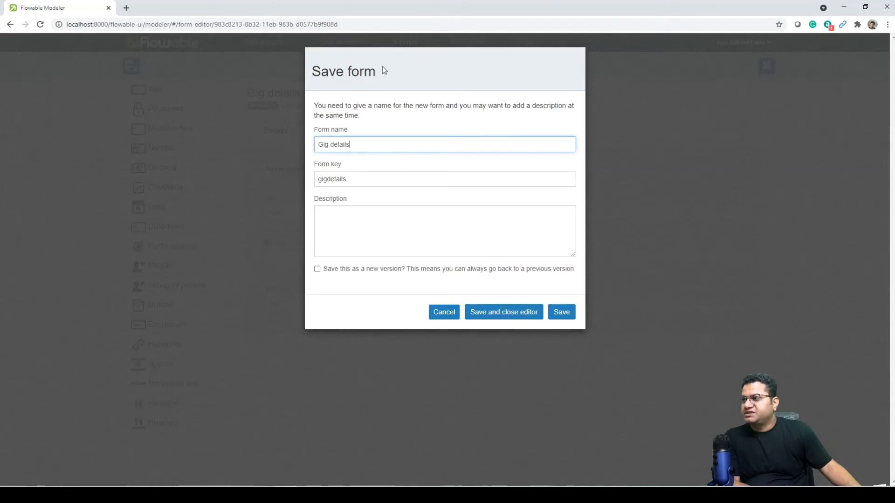
click(565, 313)
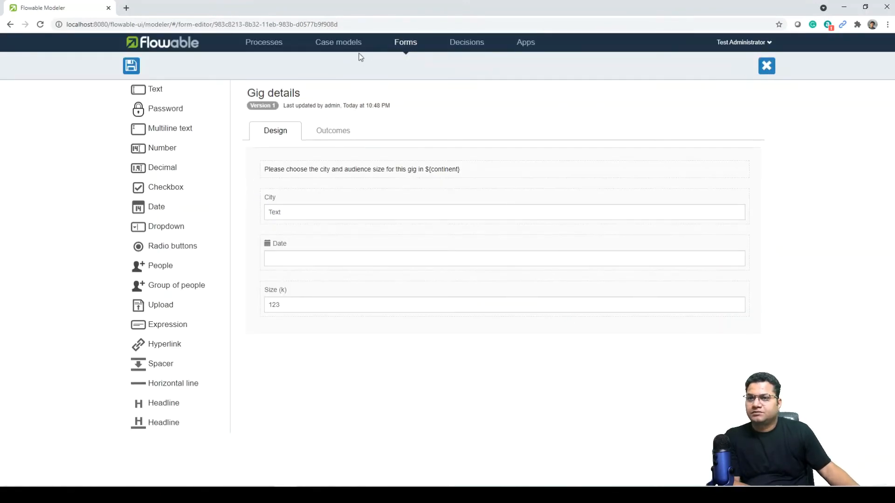
click(406, 43)
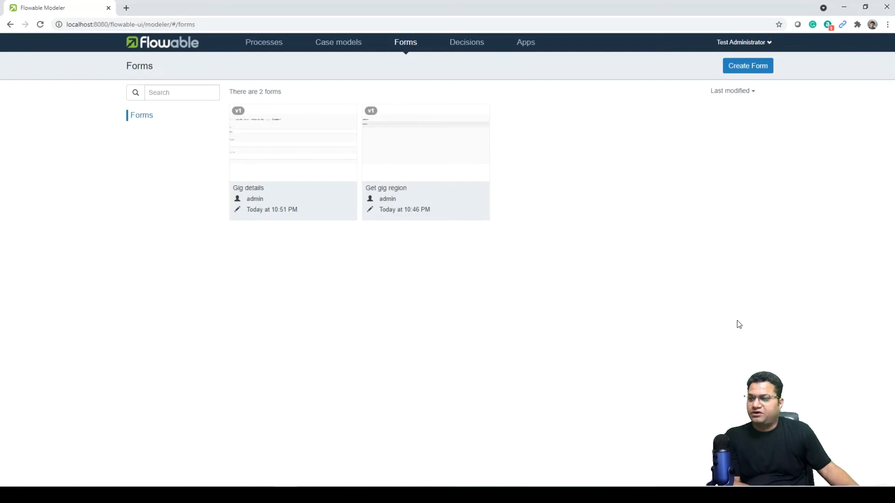
Create a new form named 'Stadium Booking' with the key 'stadiumbooking'.
click(736, 70)
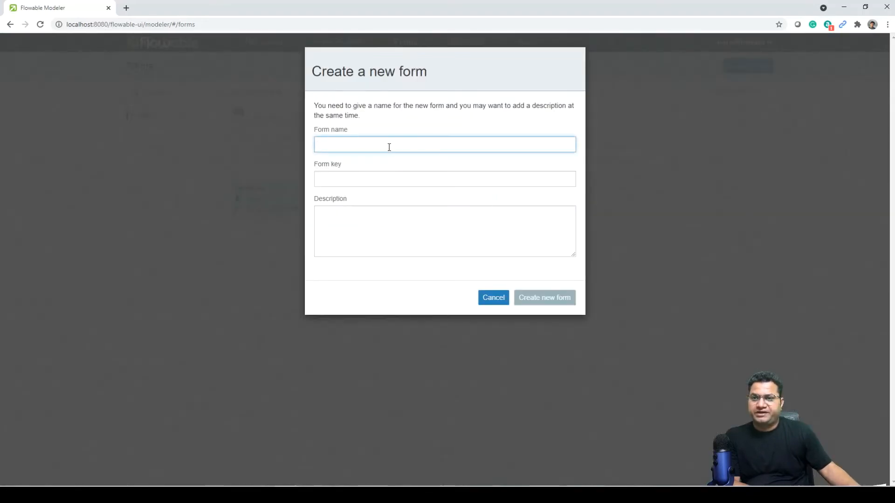
text(S)
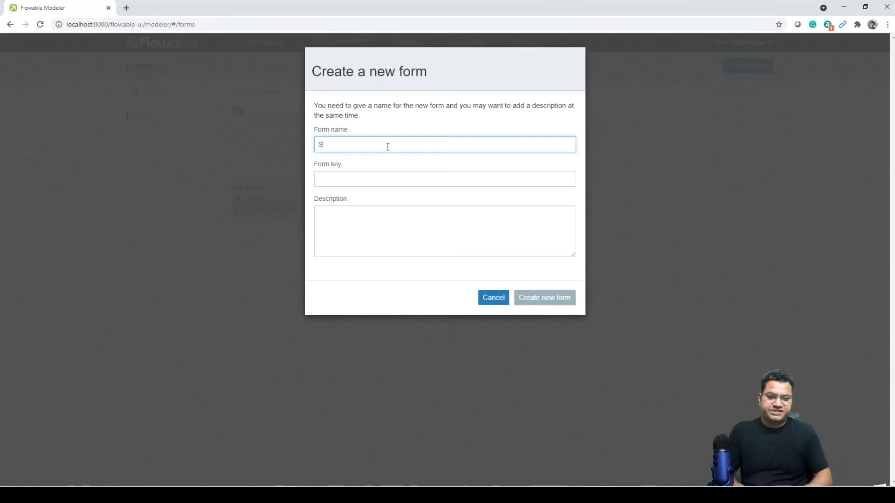
text(tadium)
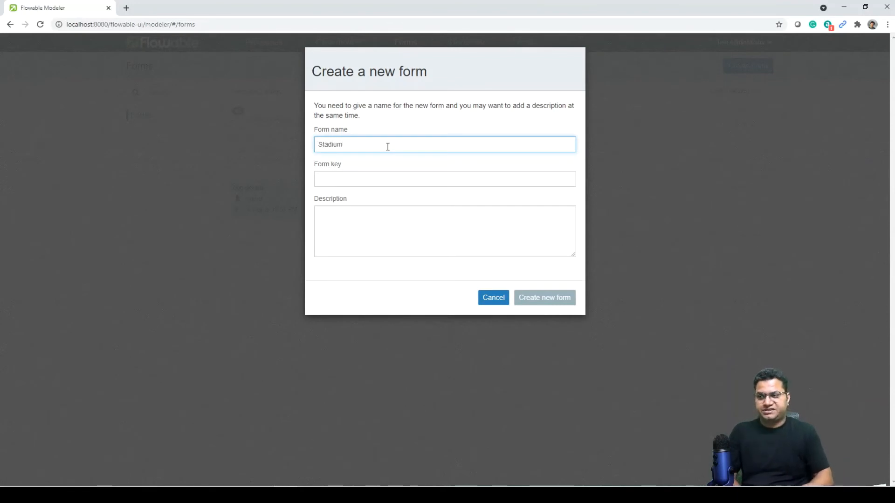
text( Booking)
key(Tab)
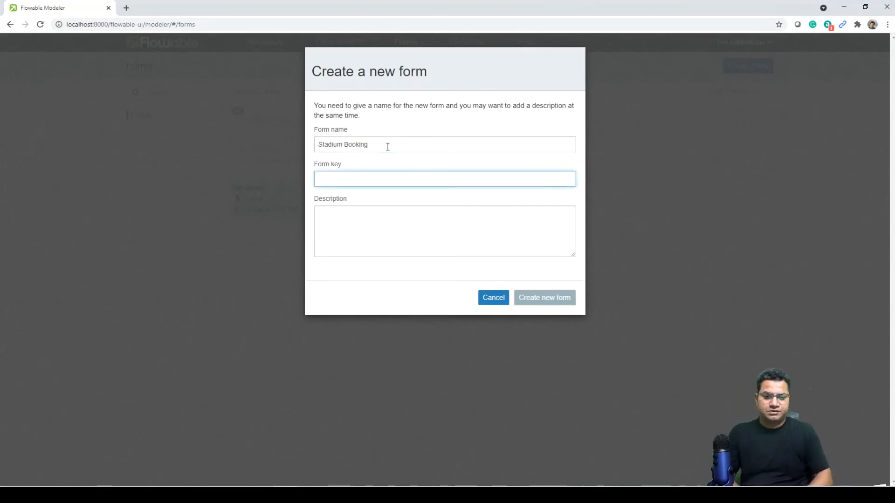
text(stadi)
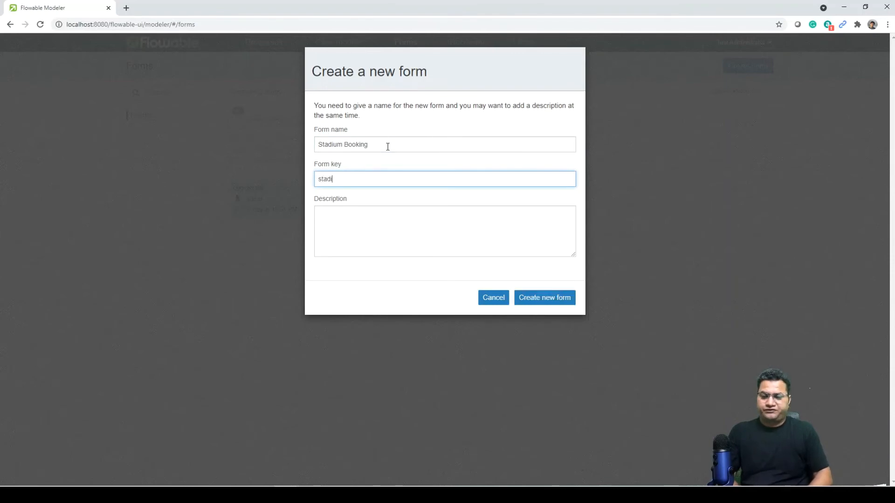
text(umbooking)
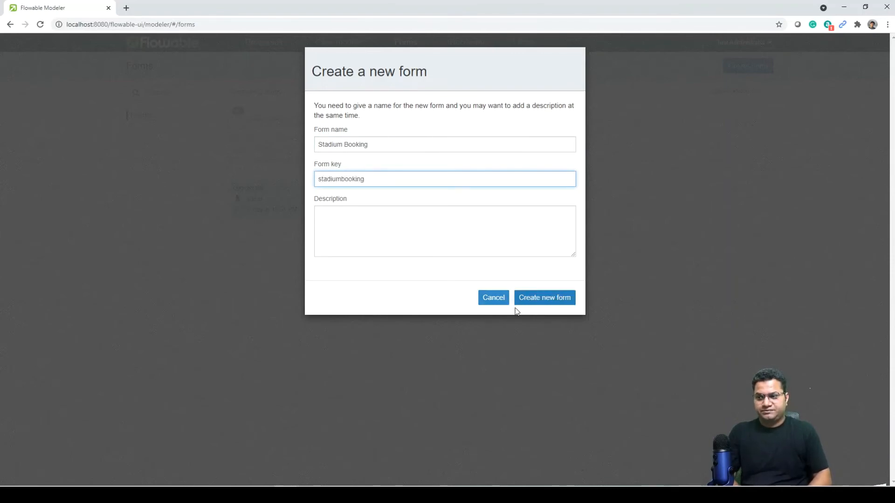
click(531, 300)
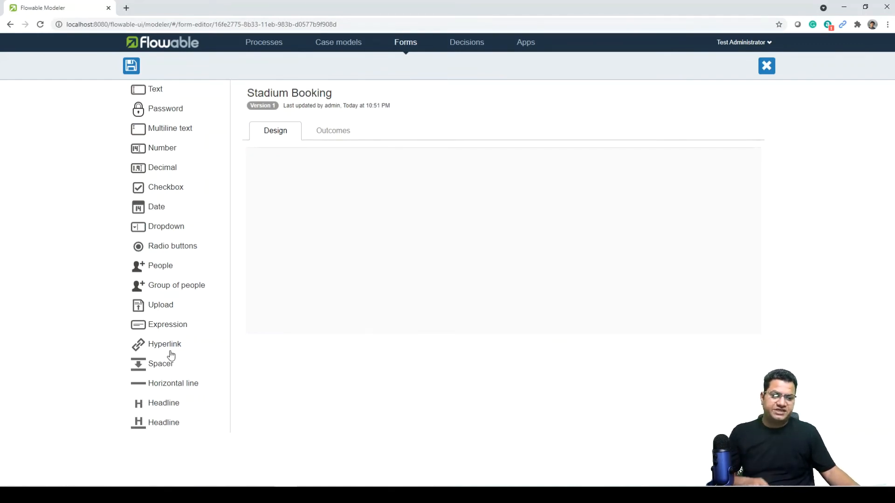
Add an expression and a text field, writing the stadium sound-system instruction into the expression.
drag(184, 329, 342, 176)
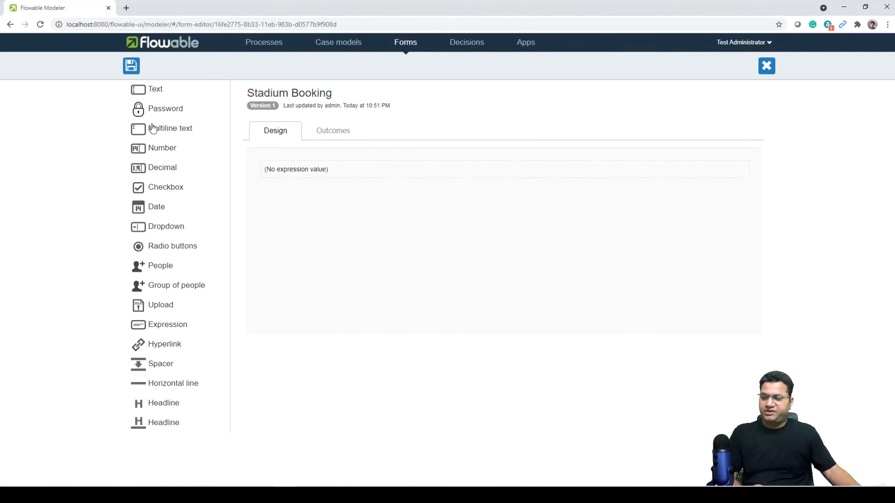
drag(152, 97, 311, 198)
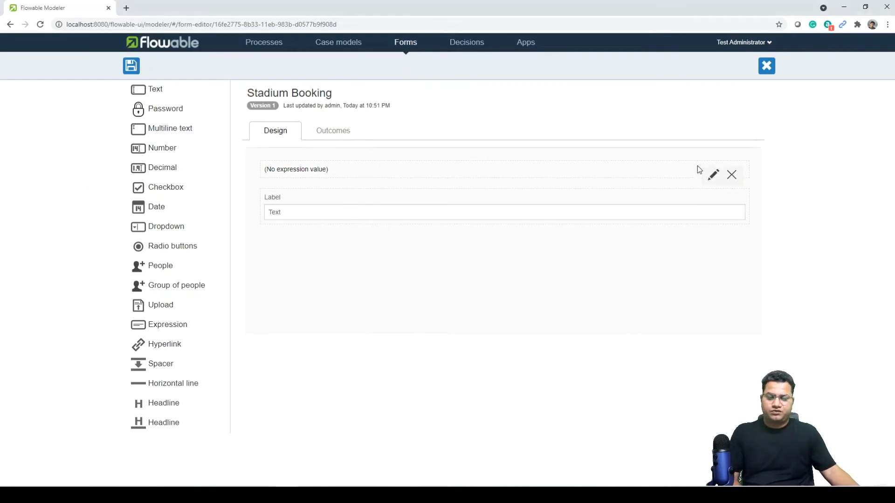
click(714, 176)
click(309, 169)
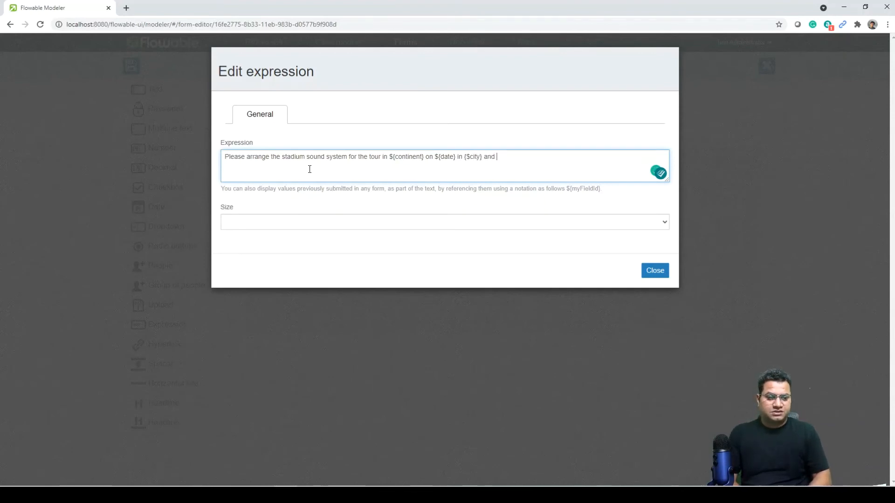
text(enter the reference)
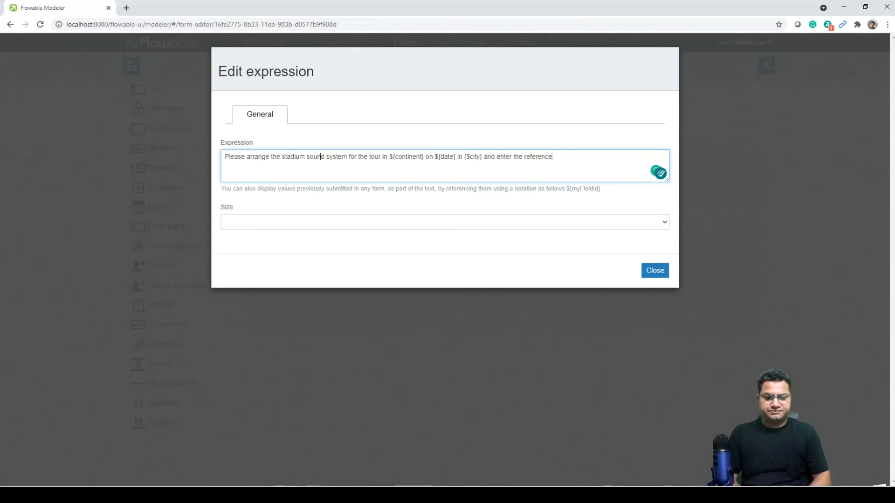
click(664, 276)
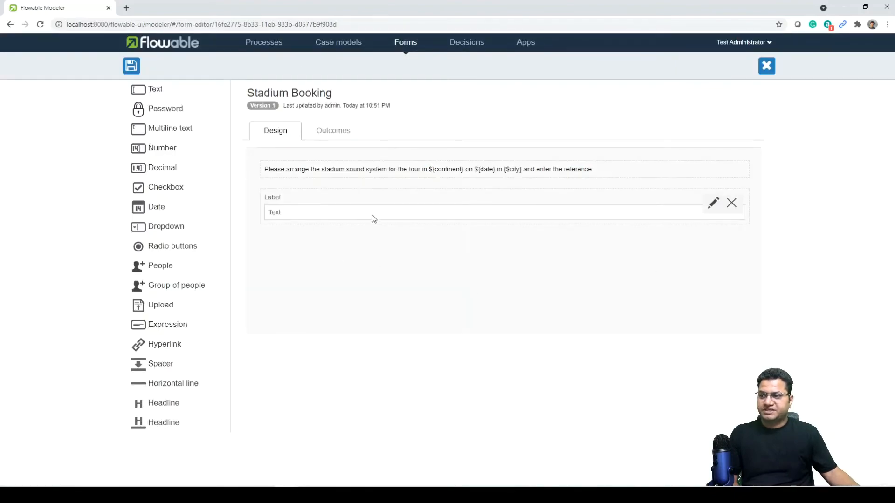
Relabel the text field 'Stadium booking reference'.
click(710, 208)
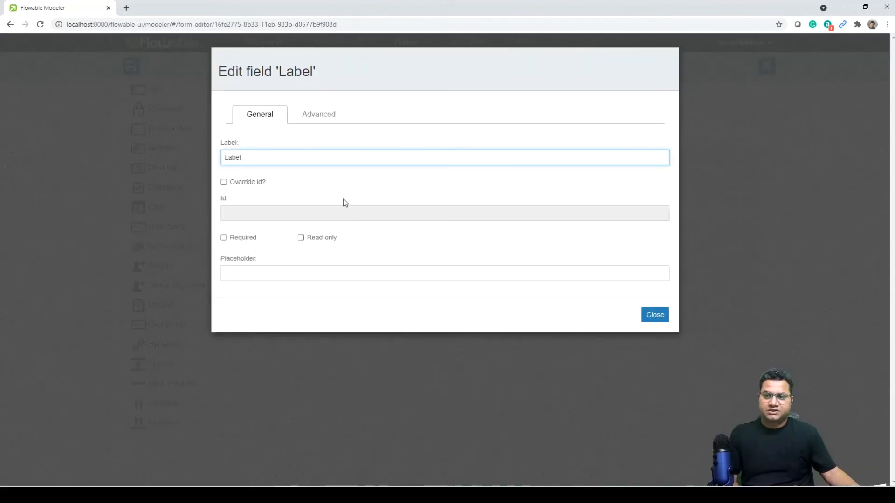
drag(252, 160, 184, 161)
text(Stadium)
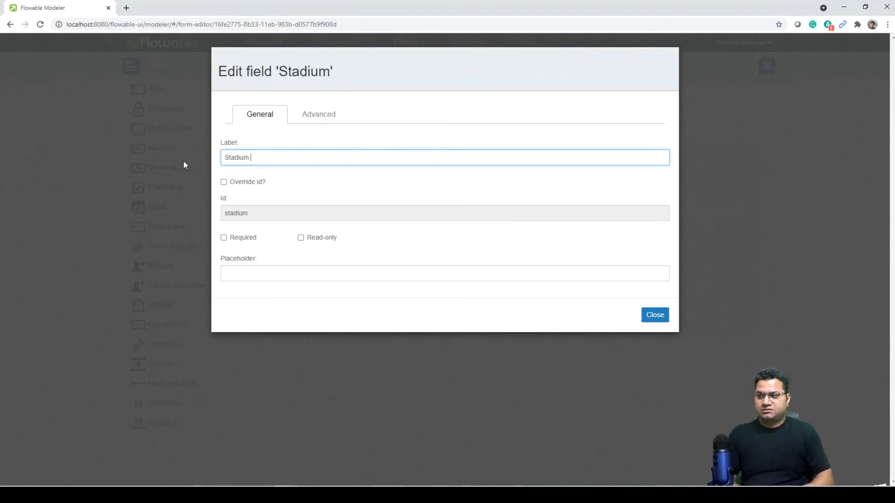
text( booking reference)
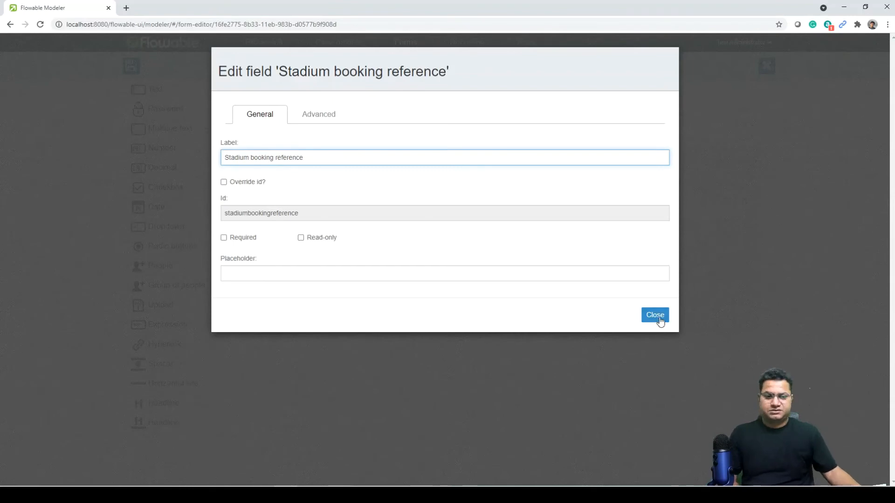
click(655, 315)
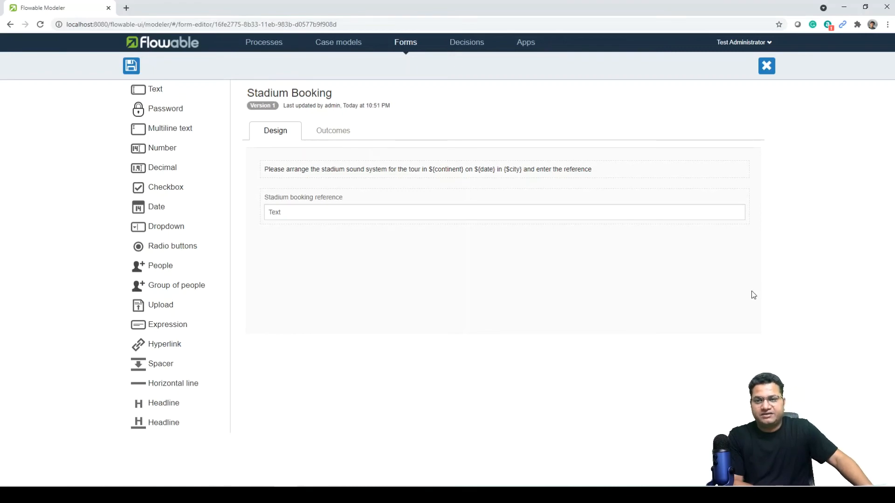
Save the Stadium Booking form and open the Plan a gig process model.
click(131, 66)
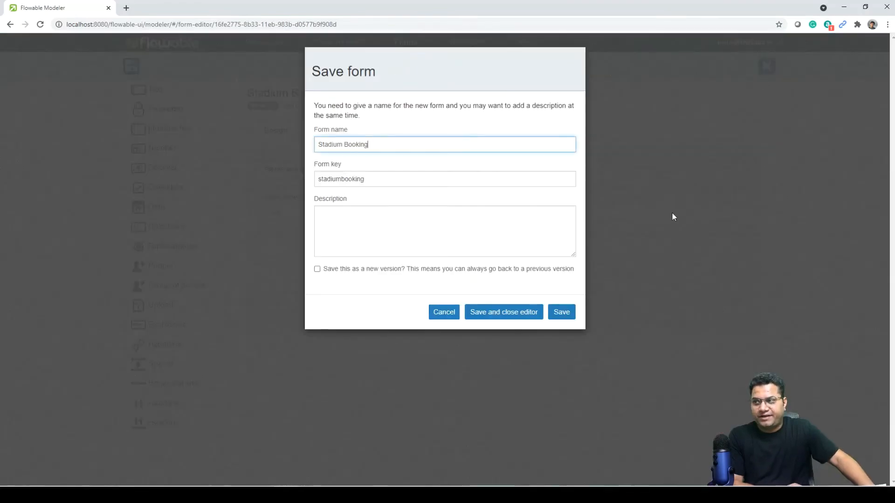
click(563, 311)
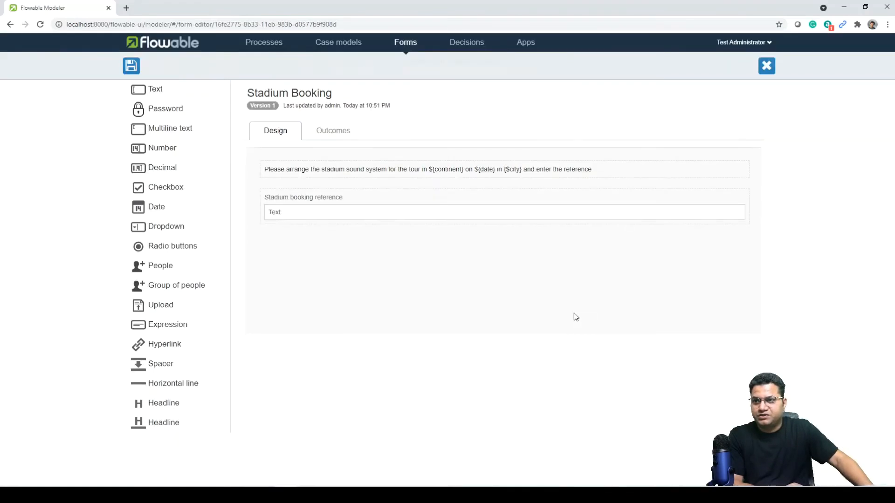
click(764, 69)
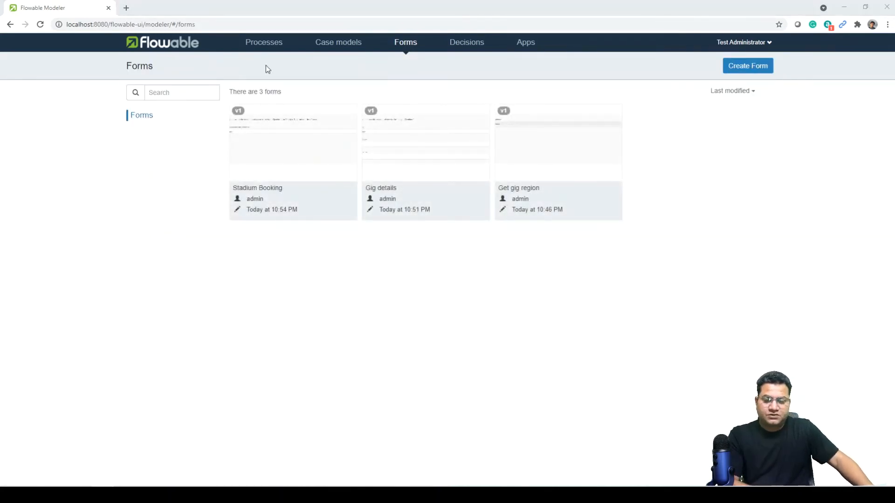
click(266, 46)
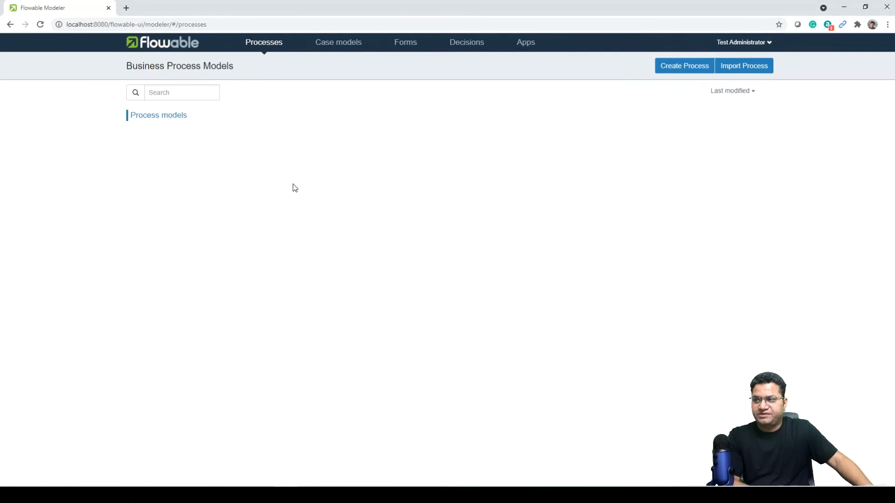
click(329, 171)
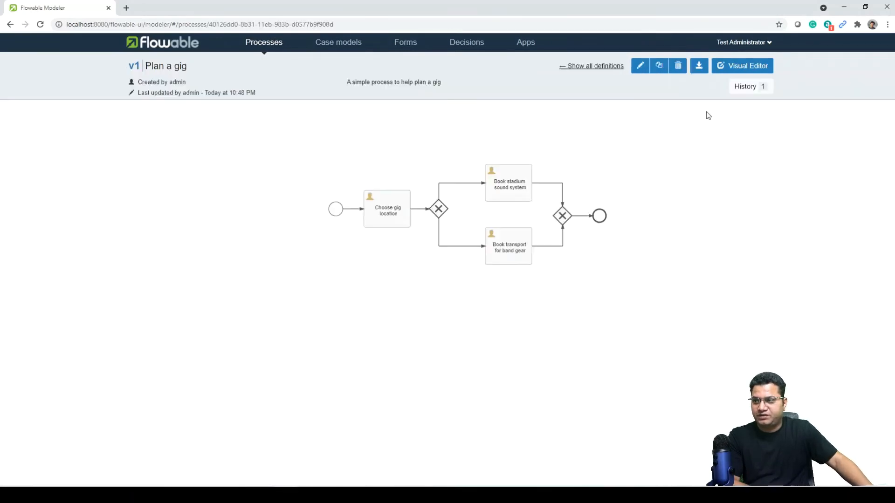
In the visual editor, assign the Choose gig location task to the process initiator.
click(743, 65)
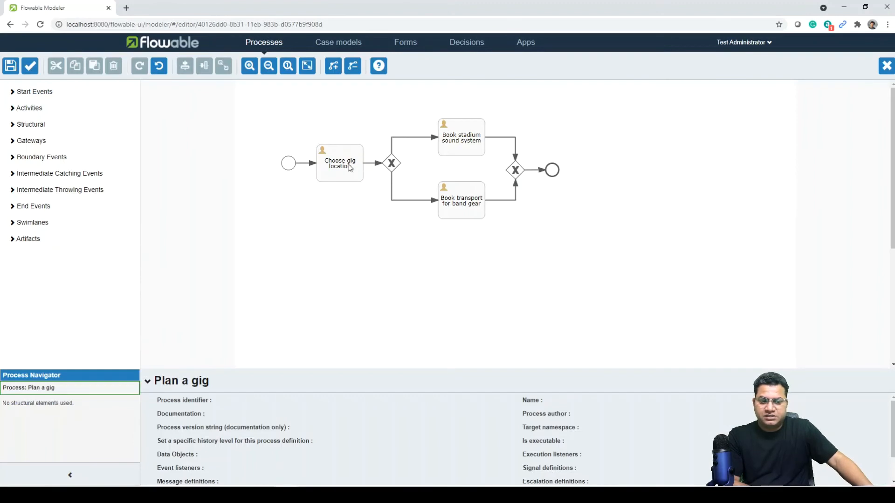
click(342, 167)
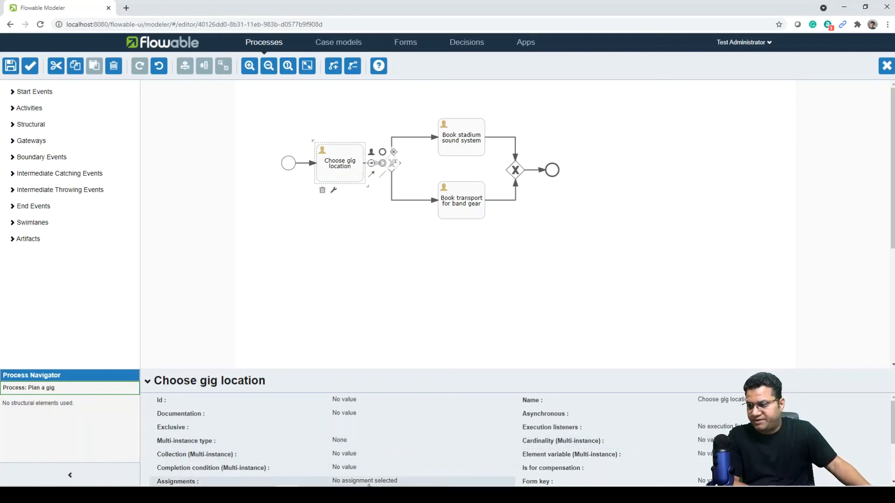
click(370, 482)
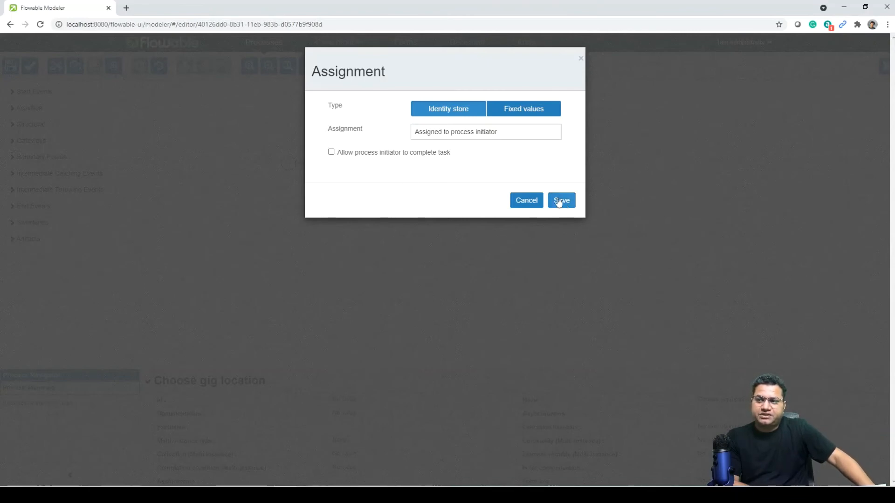
click(529, 111)
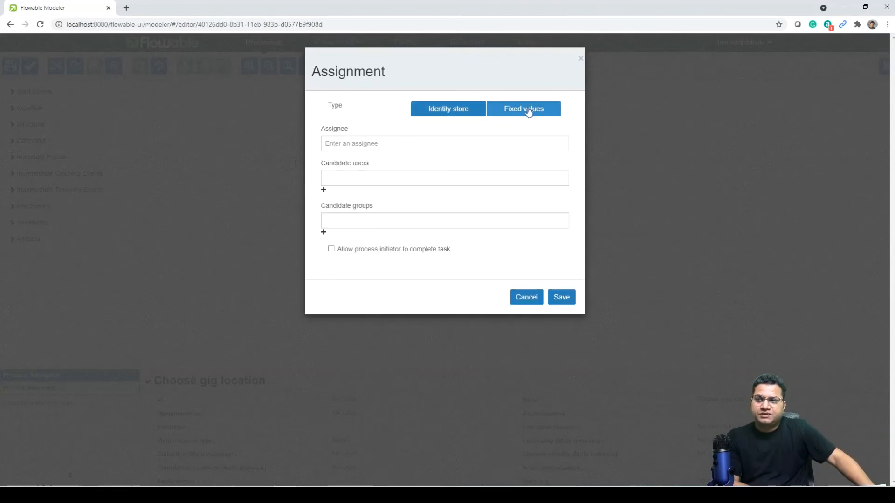
click(458, 112)
click(514, 135)
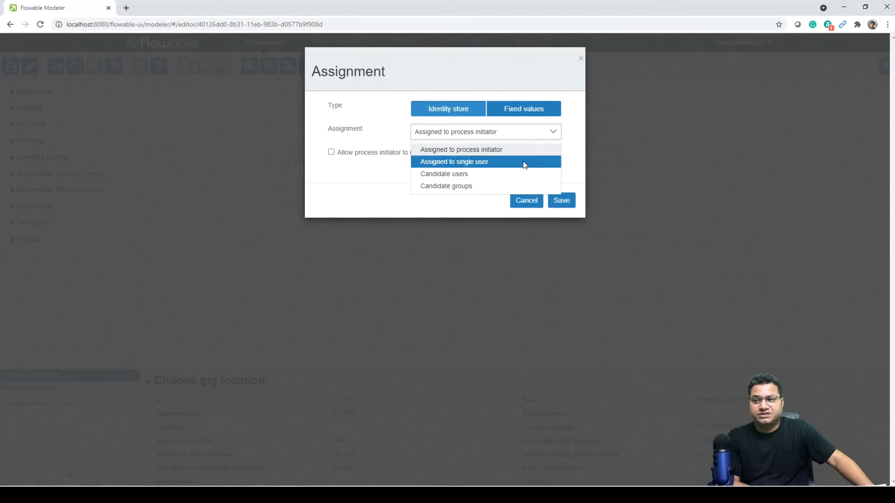
click(458, 110)
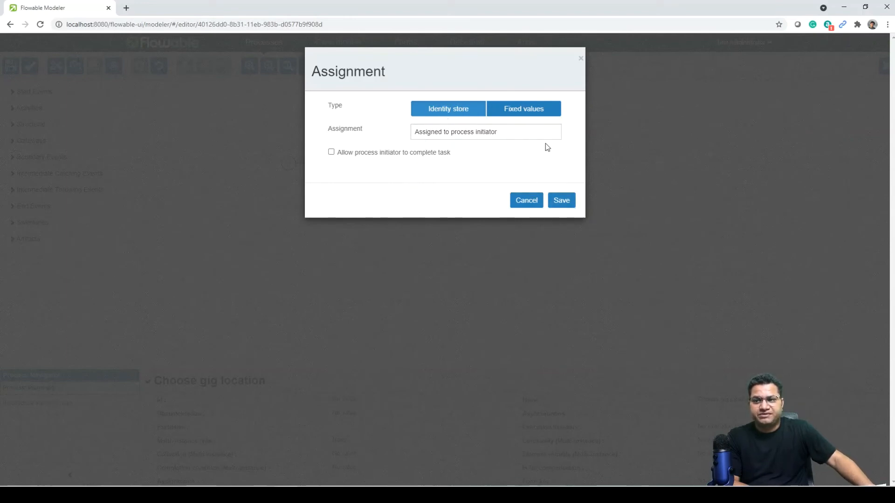
click(561, 201)
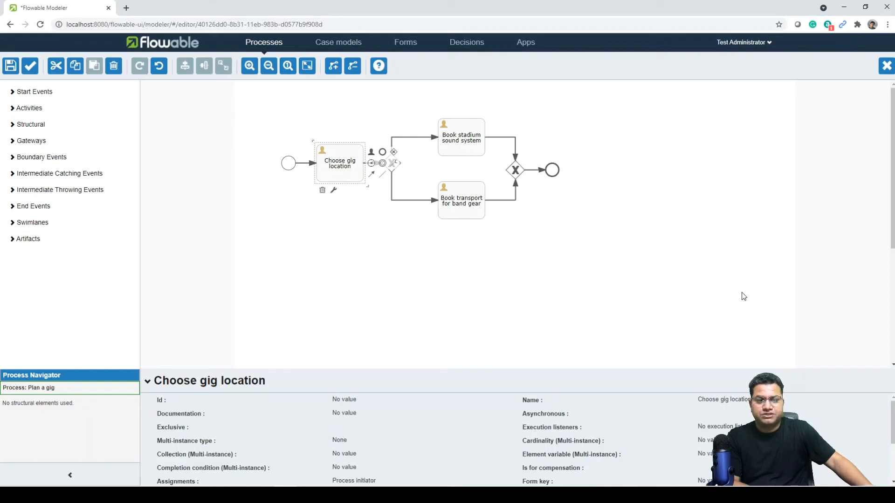
click(468, 140)
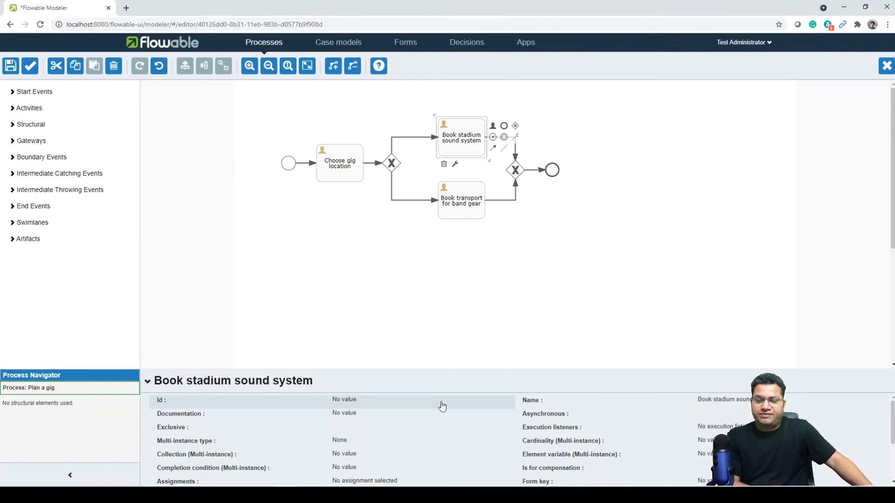
Assign Book stadium sound system to a single user found by name search.
click(407, 480)
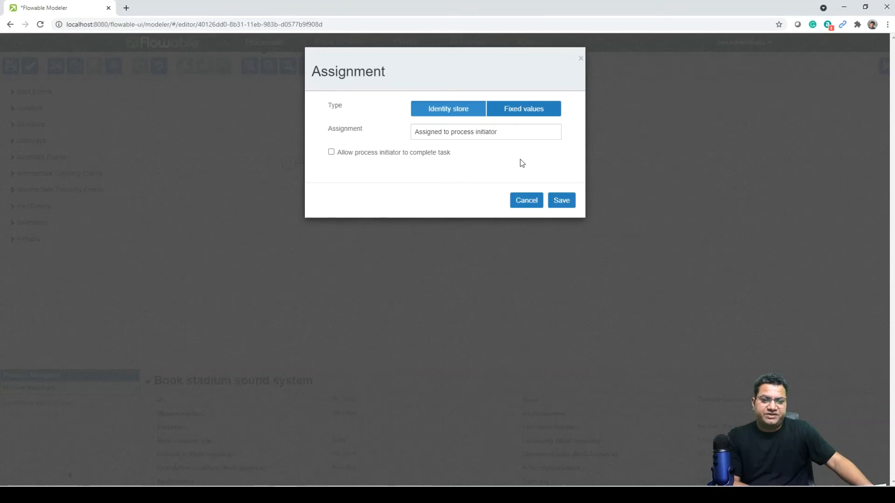
click(485, 135)
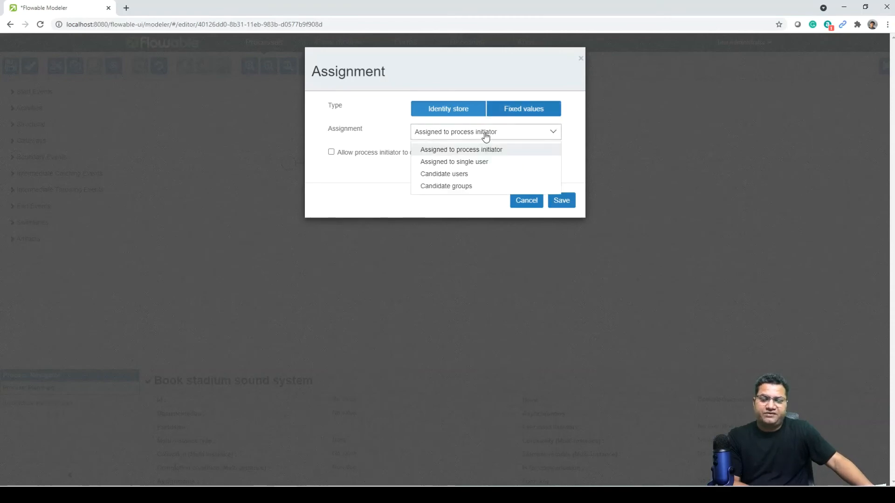
click(484, 164)
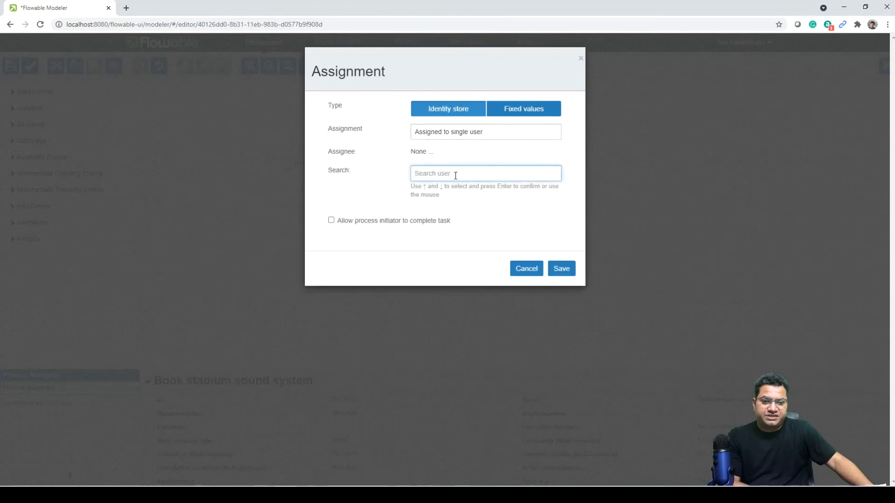
text(mal)
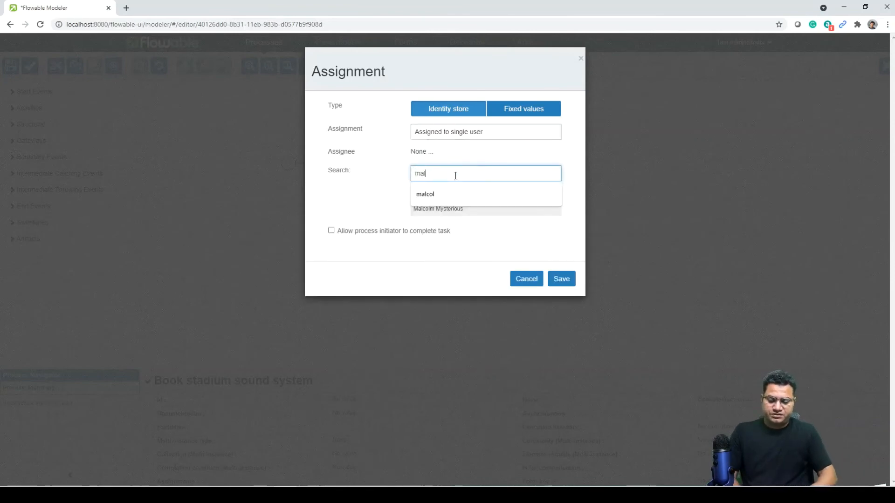
click(442, 210)
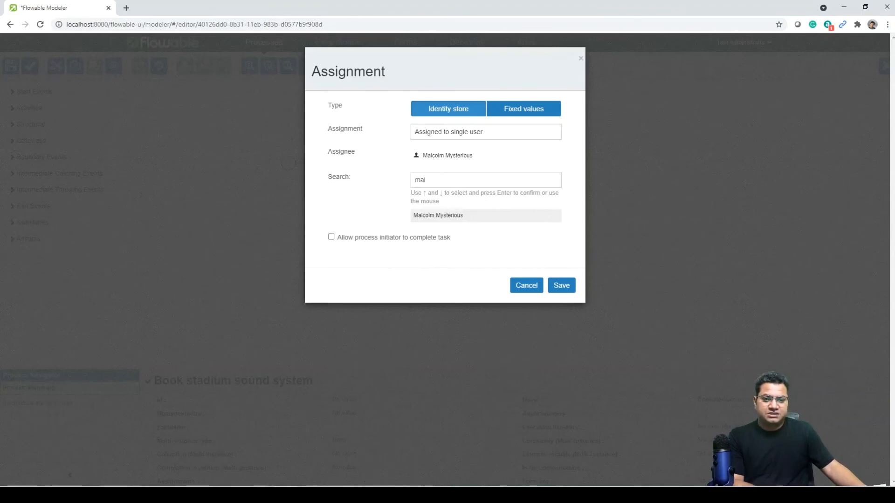
click(561, 285)
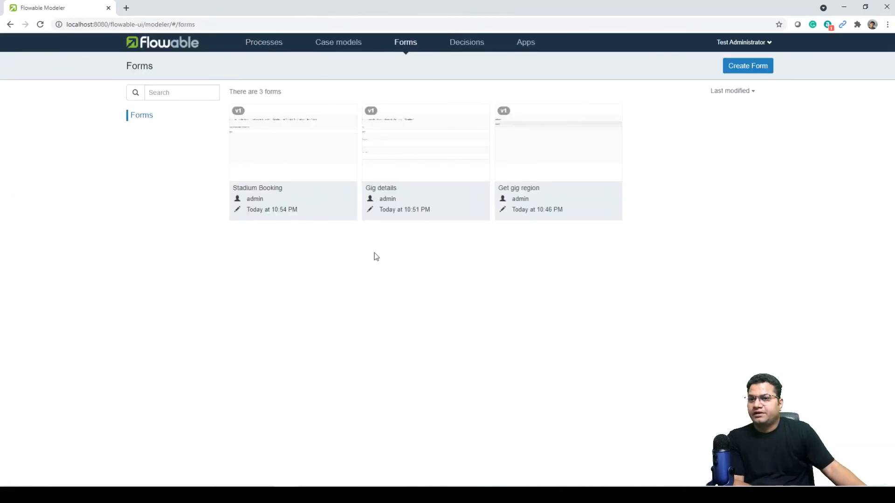
mouse_move(253, 202)
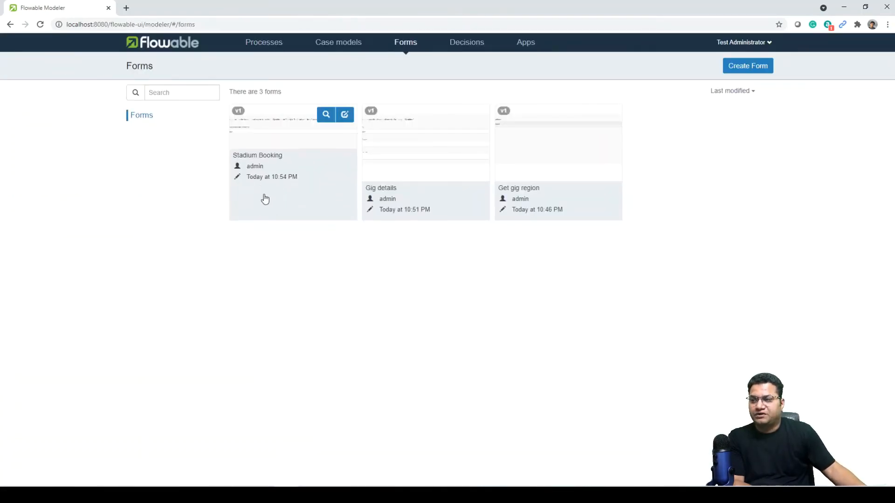
Create a new form named 'Transport Booking' with the key 'transportbooking'.
click(753, 68)
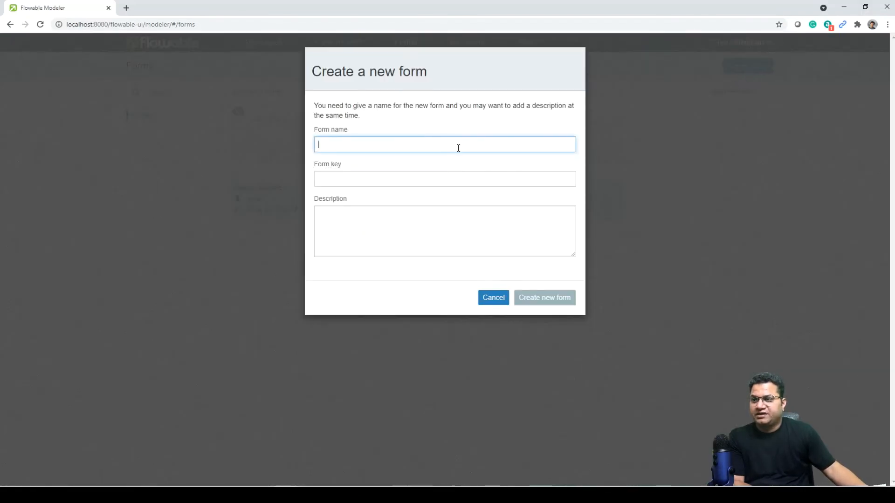
text(T)
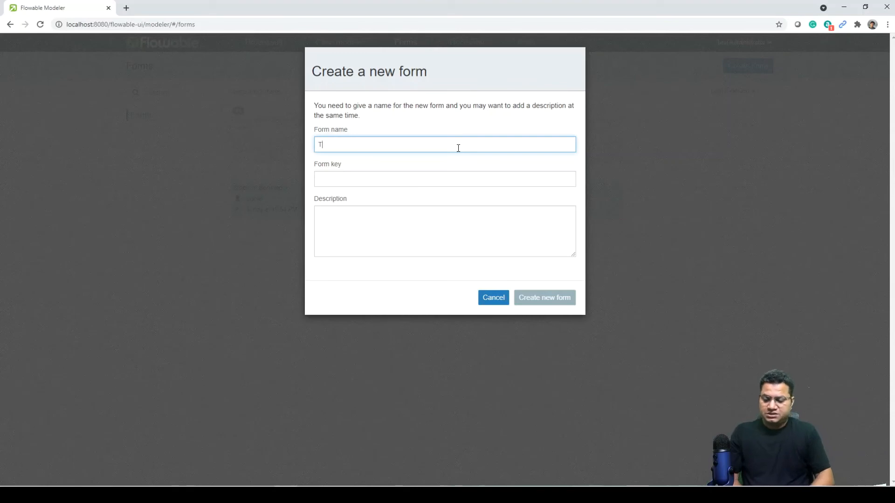
text(ransport)
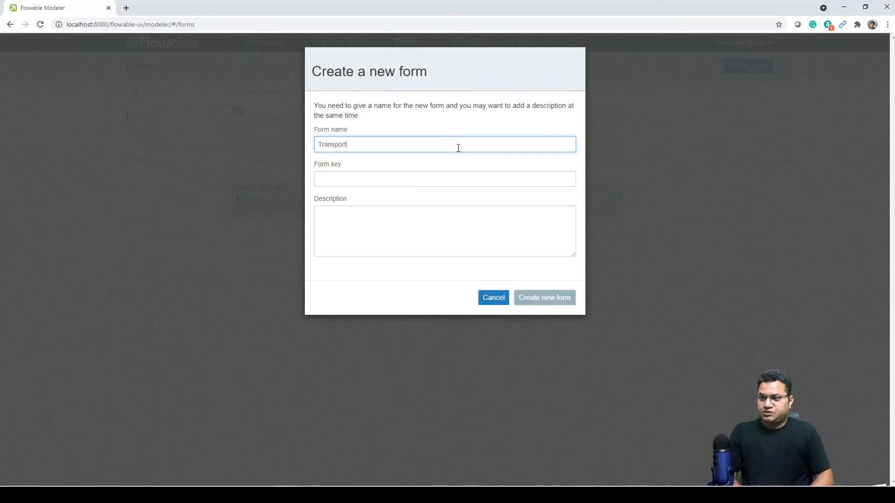
text( Booking)
key(Tab)
text(tra)
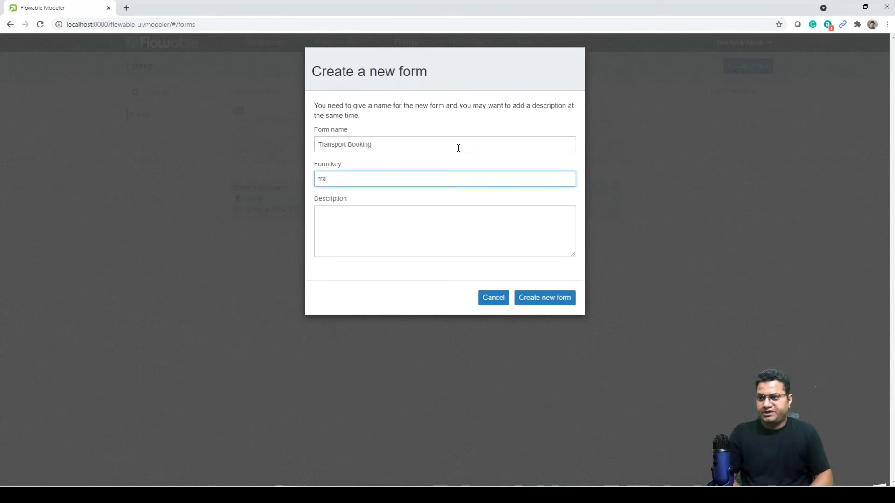
text(nsportbooking)
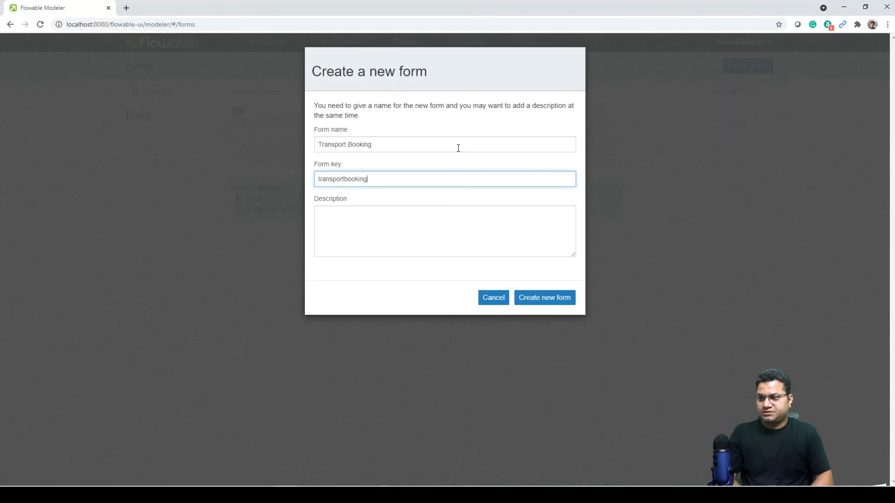
click(535, 301)
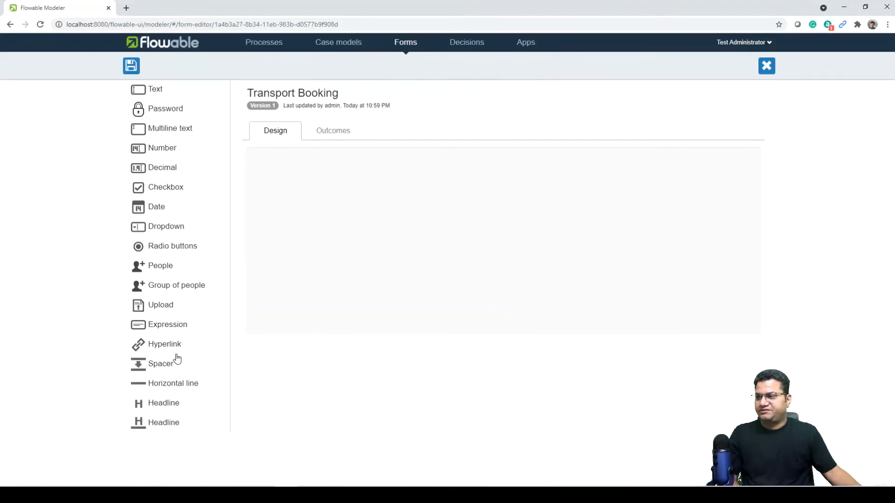
Add an expression and a text field; make the expression request tour transport on ${date} in ${city}.
drag(166, 330, 314, 210)
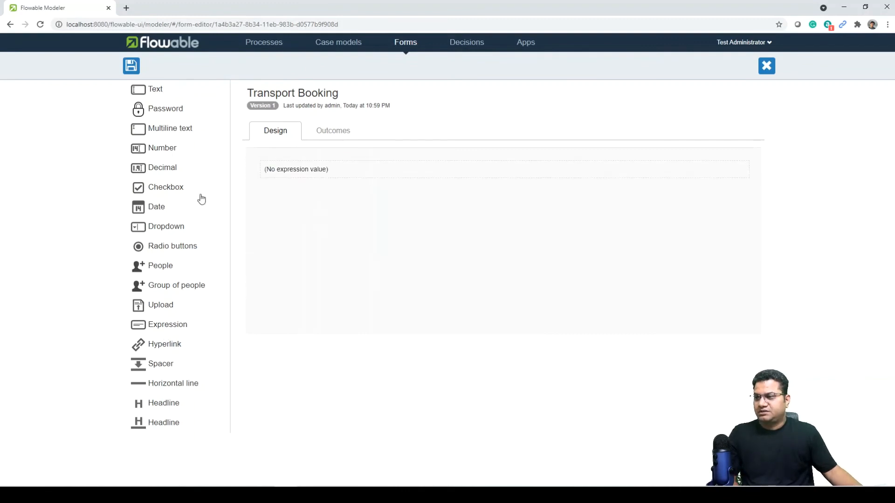
drag(149, 91, 306, 197)
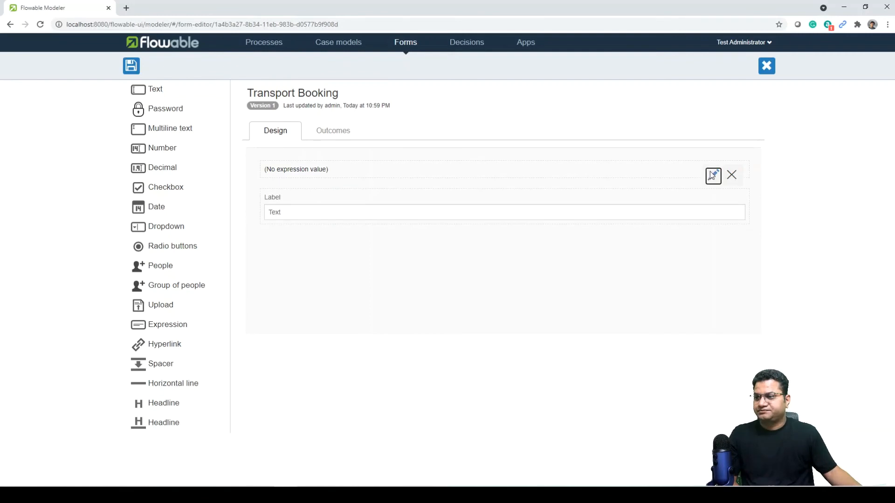
click(713, 176)
click(305, 172)
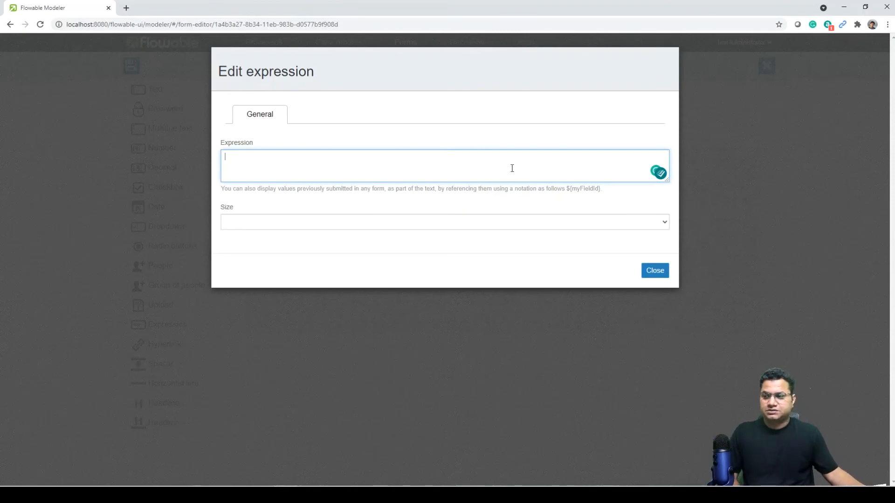
text(Please arrange the t)
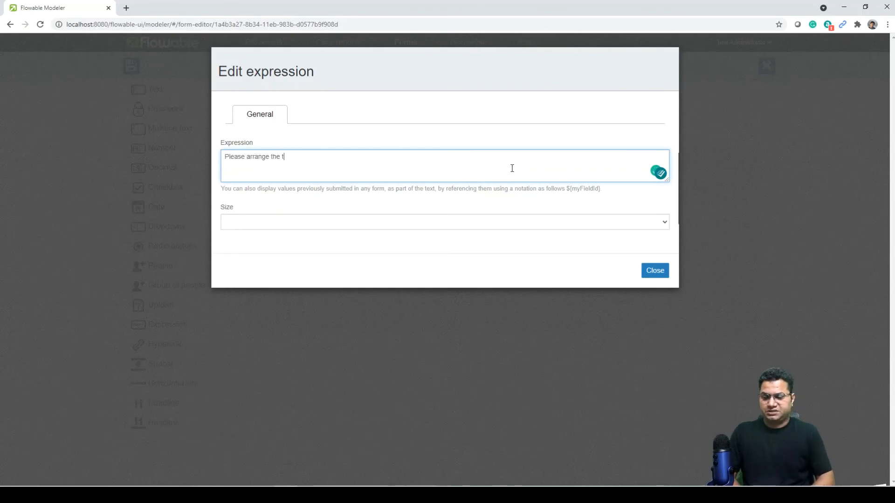
text(ransport booking for the tour in ${continent)
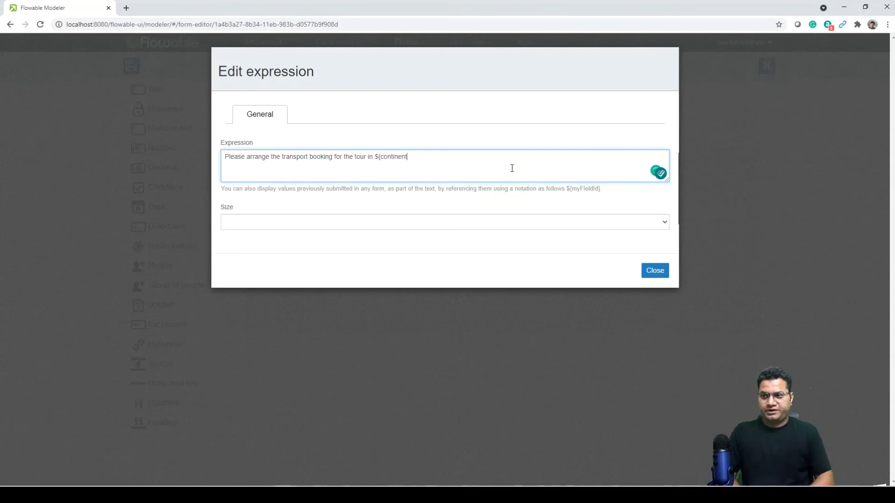
text(} on ${date)
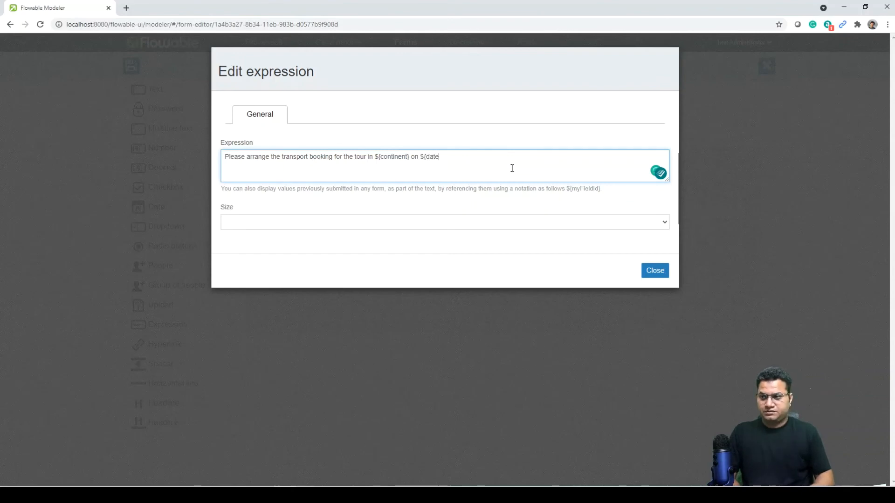
text(} in )
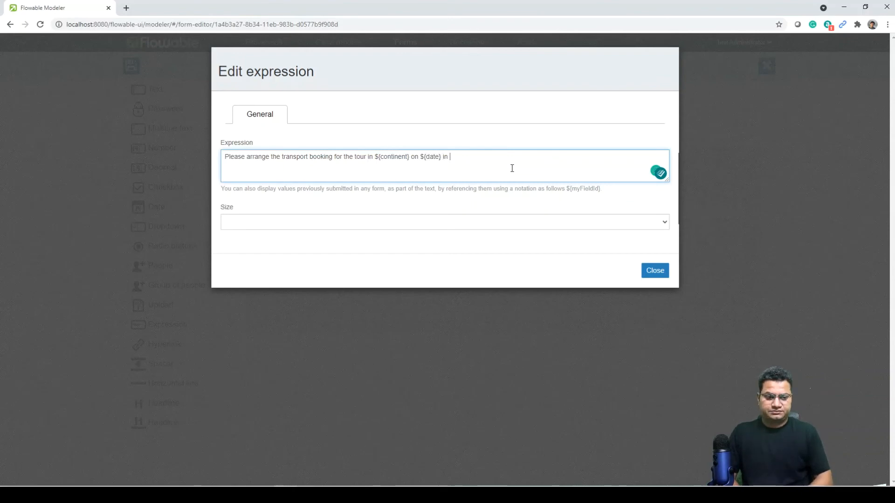
text(${city)
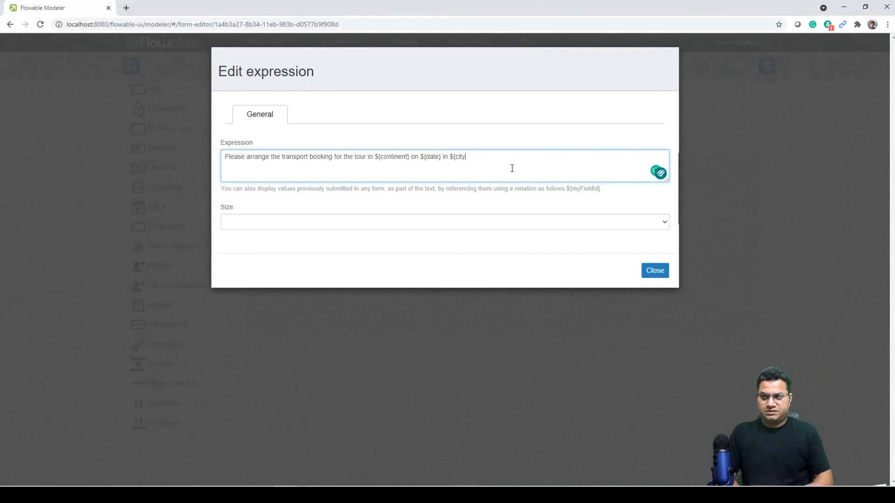
text(} and )
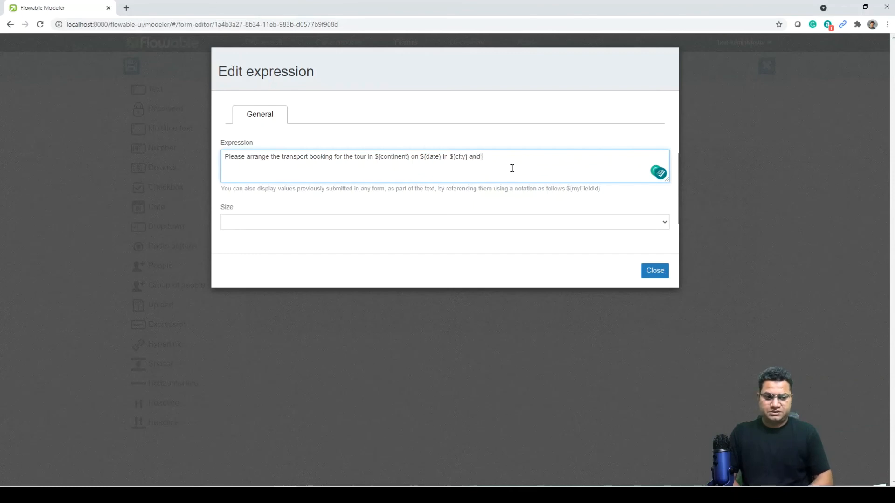
text(enter the ref)
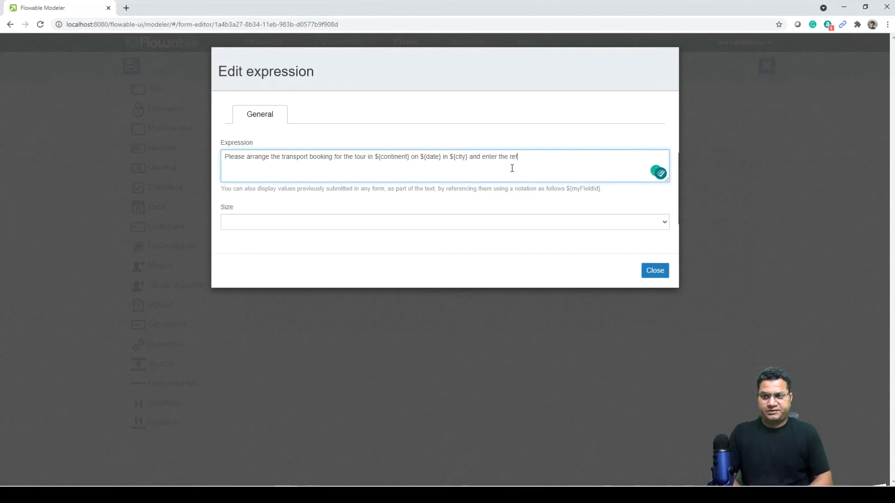
text(erence)
click(655, 270)
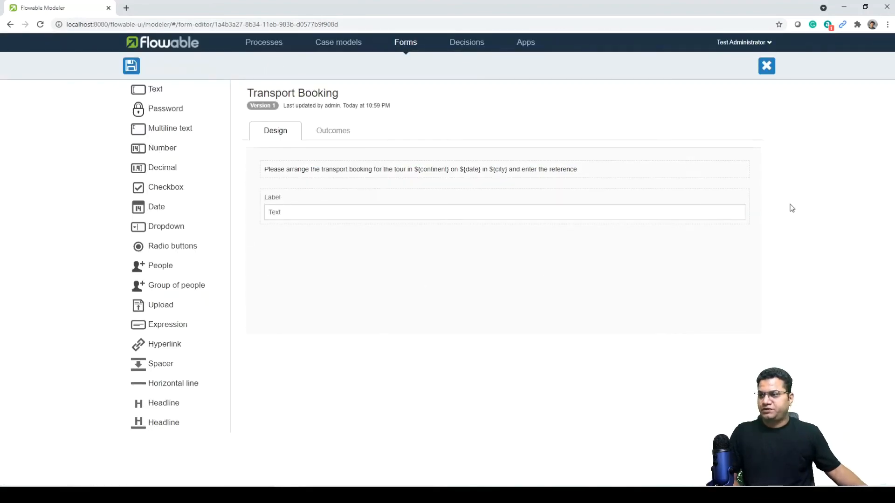
Relabel the text field 'Transport booking reference' and save the form.
click(713, 204)
drag(247, 157, 205, 154)
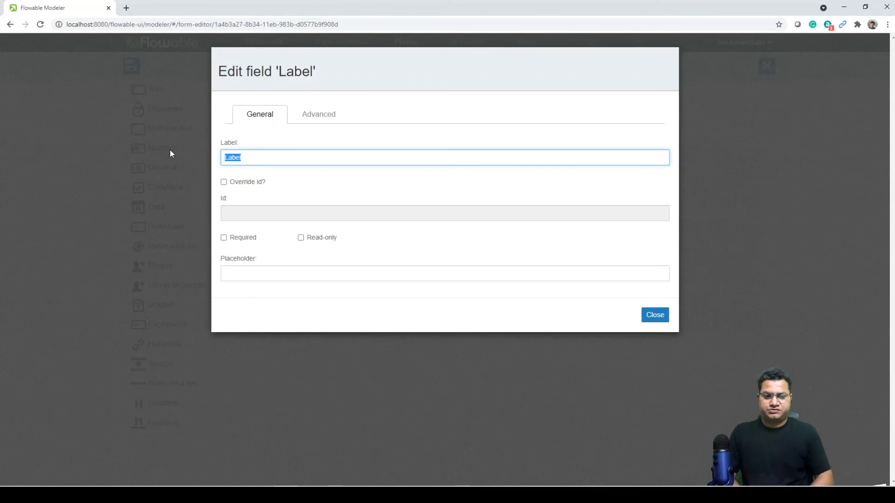
text(Transport )
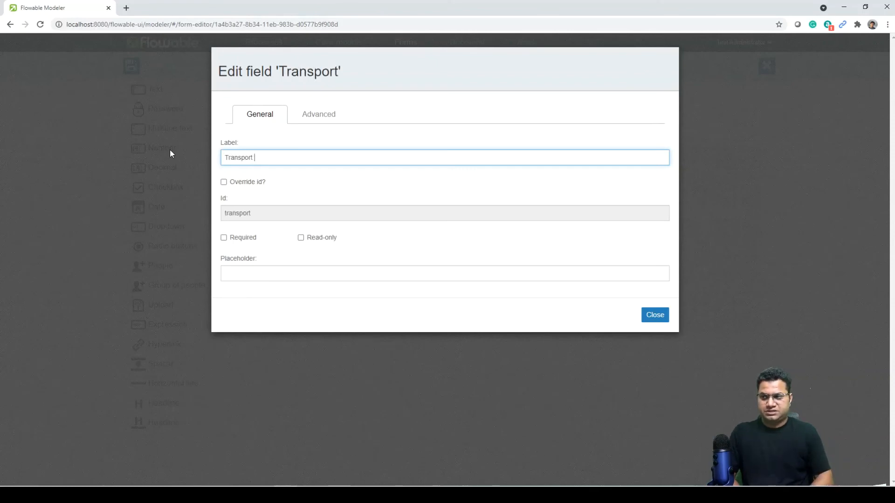
text(booking refe)
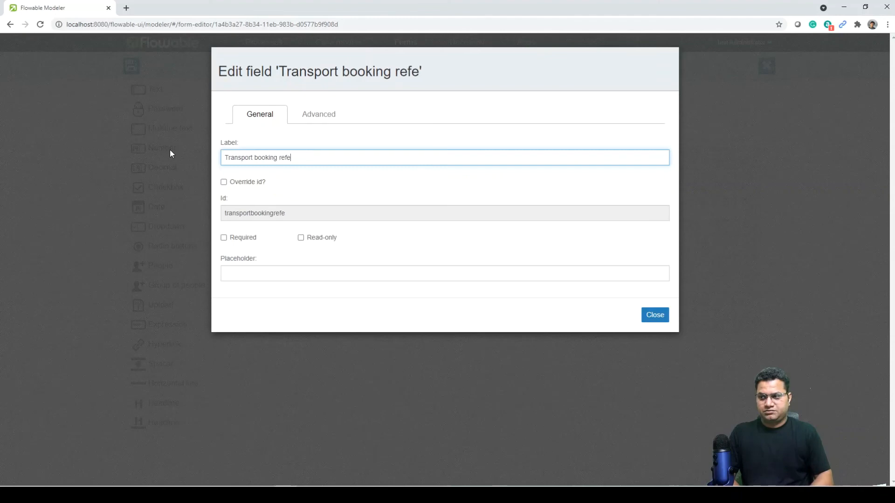
text(rence)
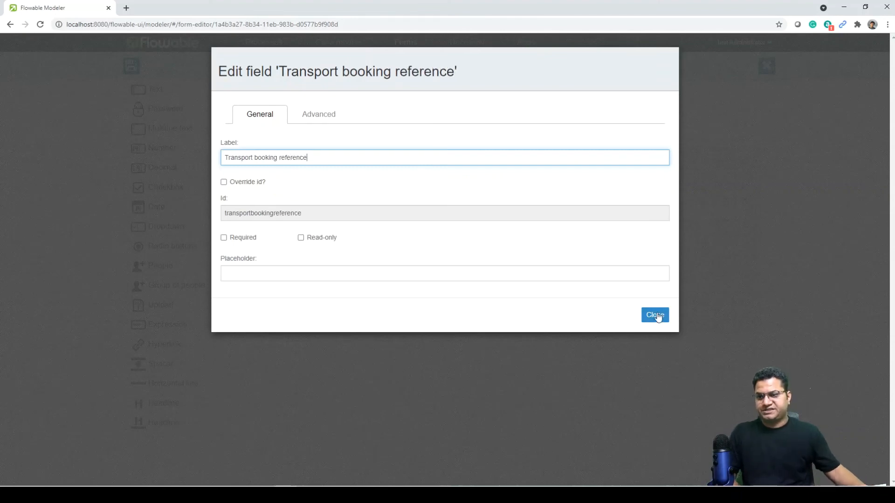
click(655, 315)
click(128, 66)
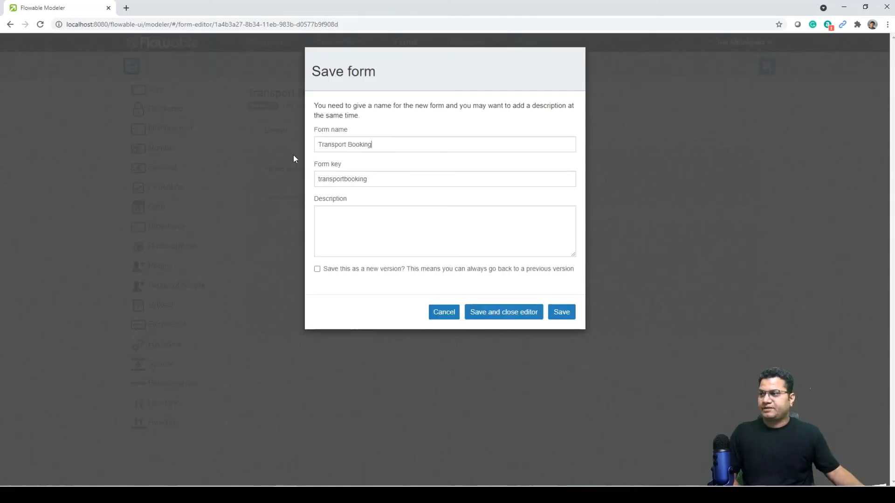
click(562, 312)
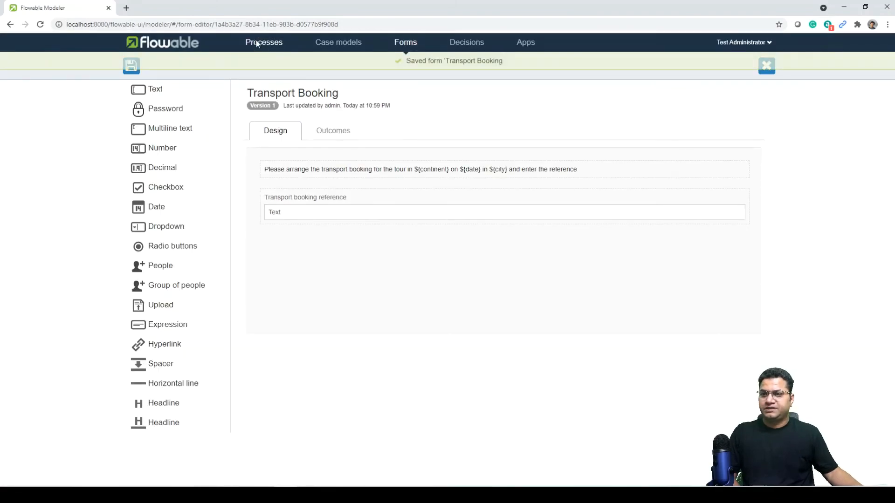
click(261, 42)
Open the Plan a gig diagram and review the start event and task properties.
click(299, 146)
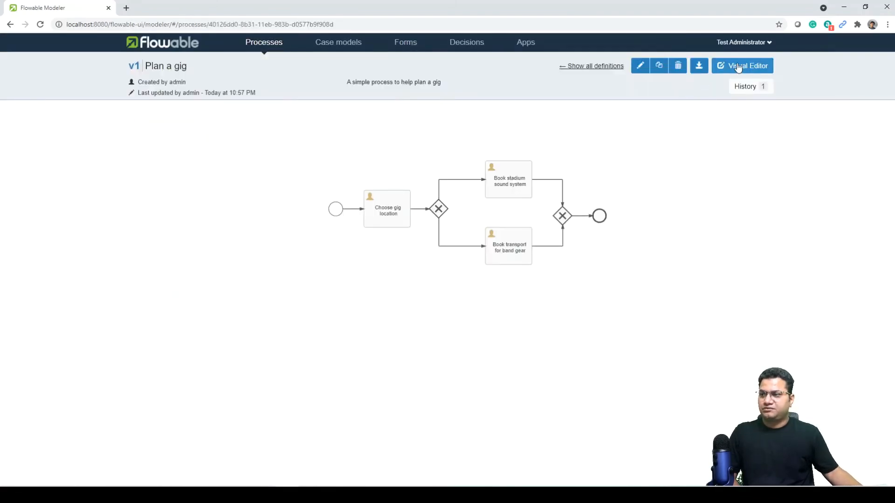
click(744, 66)
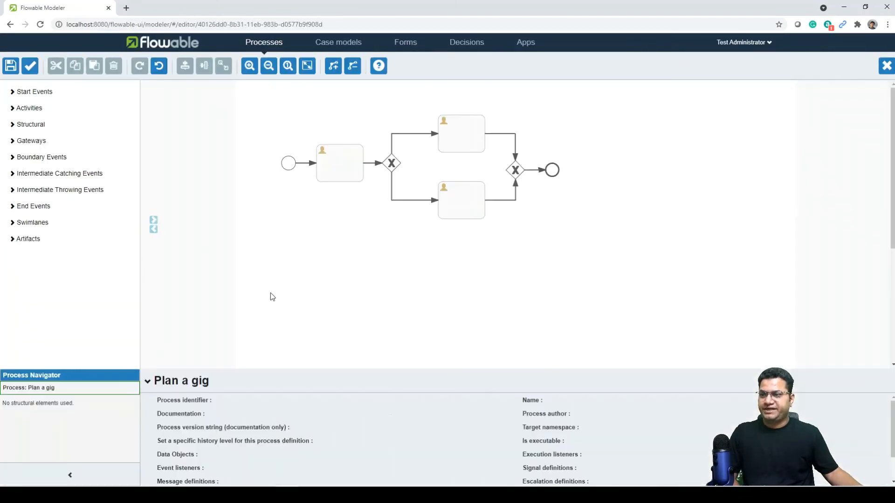
click(290, 164)
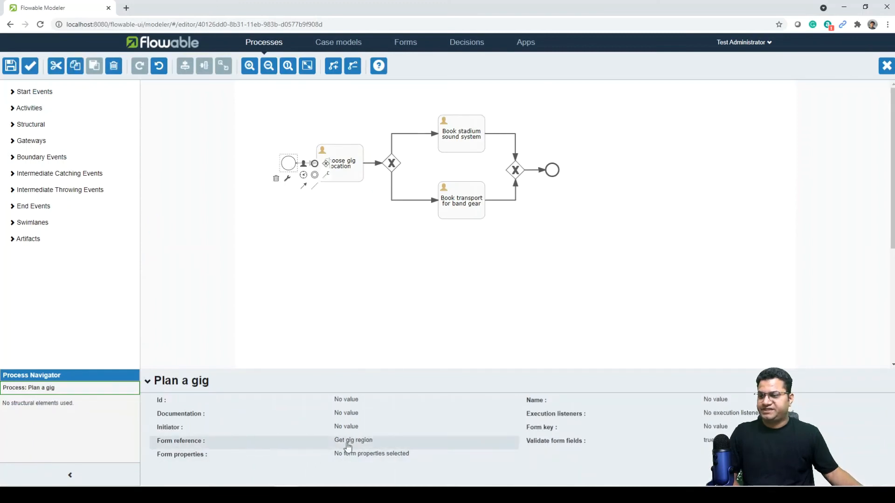
click(355, 158)
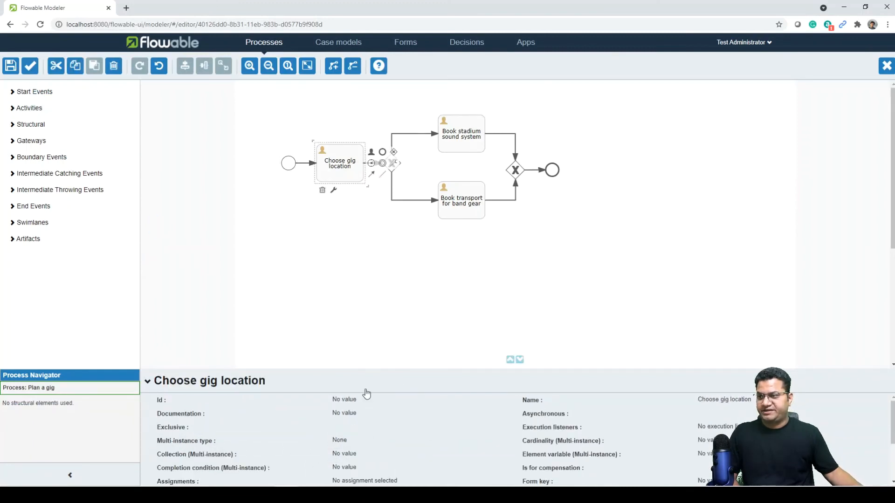
scroll(291, 456, down, 2)
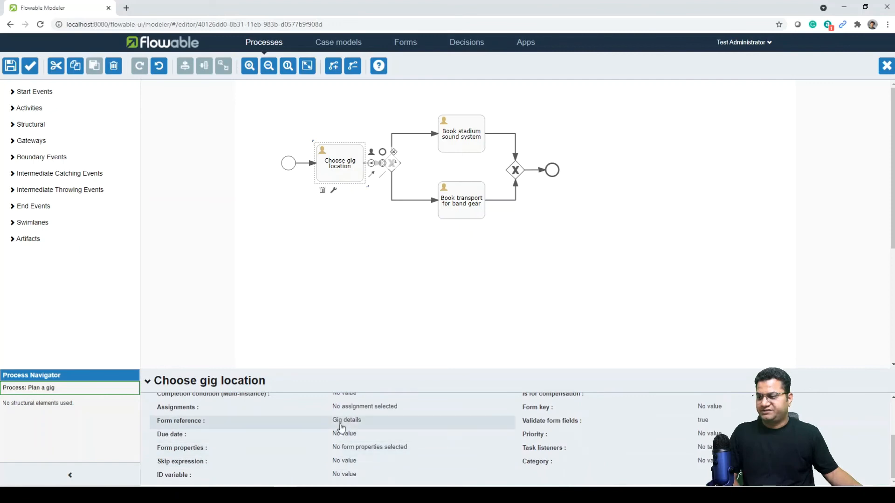
click(459, 139)
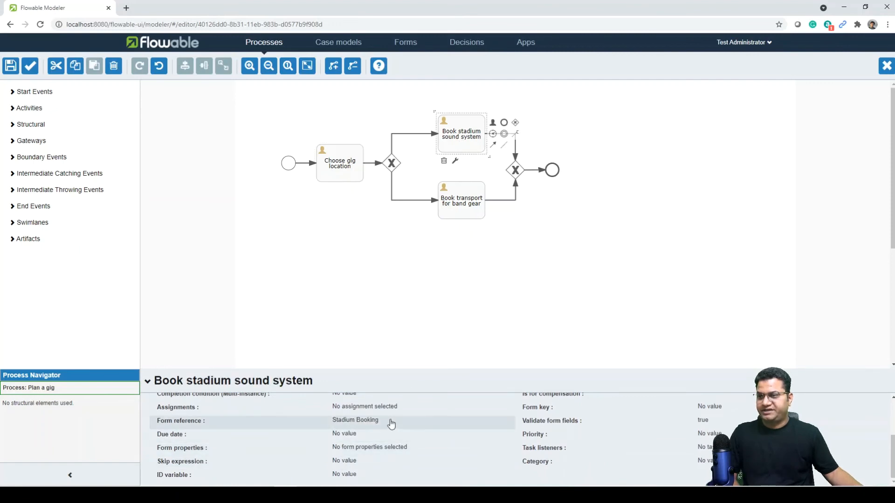
Set the Book transport for band gear task's form reference to Transport Booking.
click(466, 197)
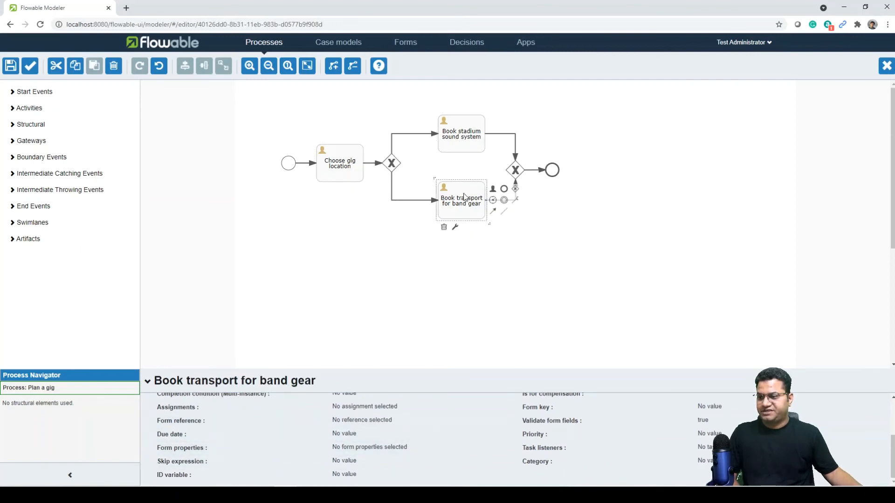
click(374, 421)
click(229, 183)
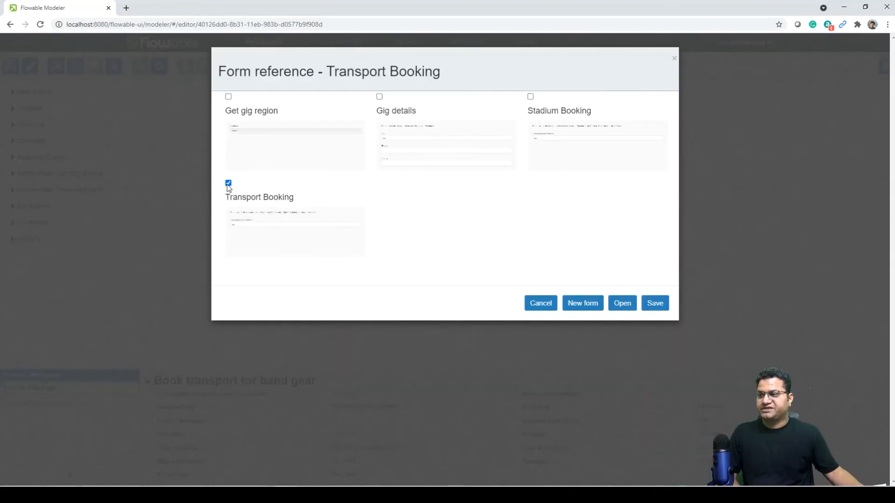
click(653, 304)
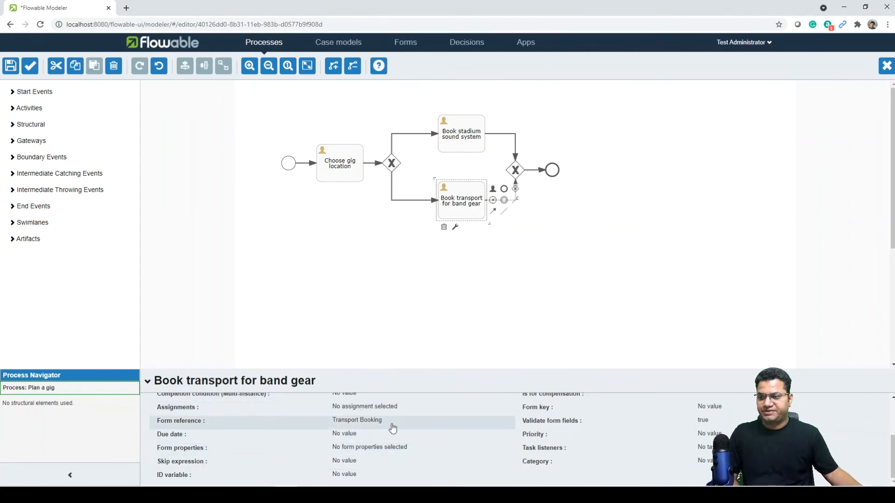
click(364, 408)
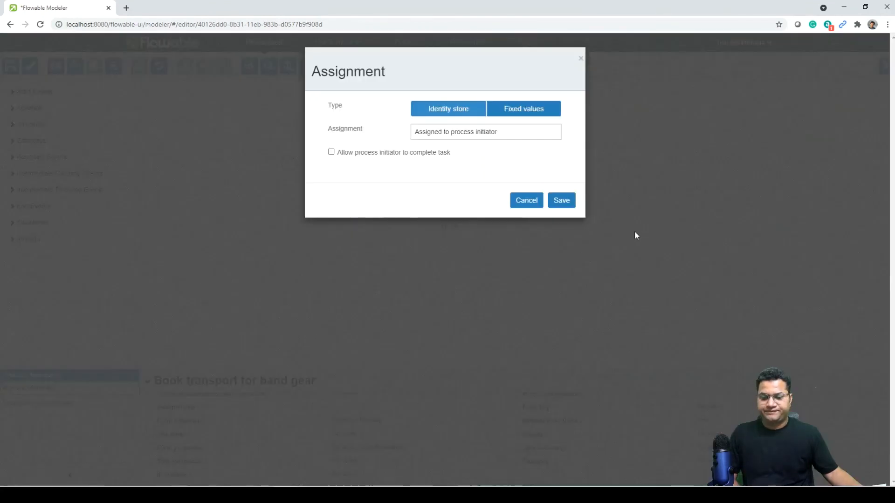
Assign Book transport for band gear to the Flow Pistols candidate group.
click(493, 139)
click(474, 187)
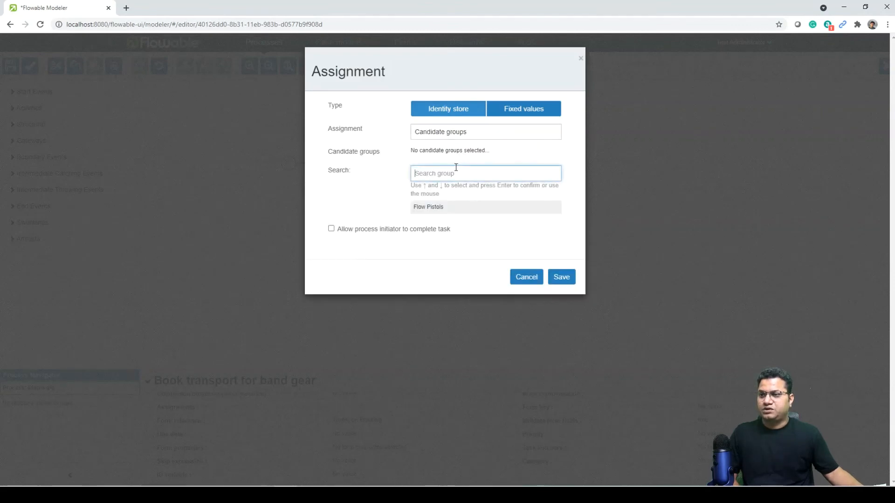
text(flow)
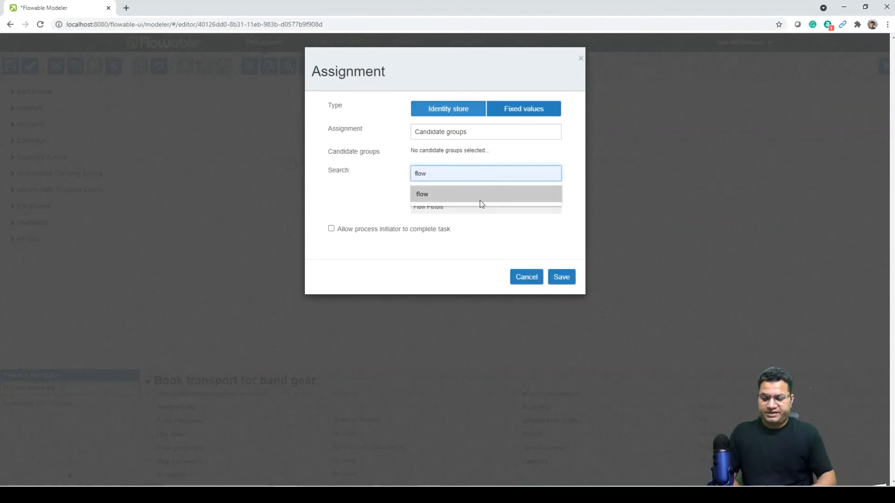
click(471, 195)
click(462, 206)
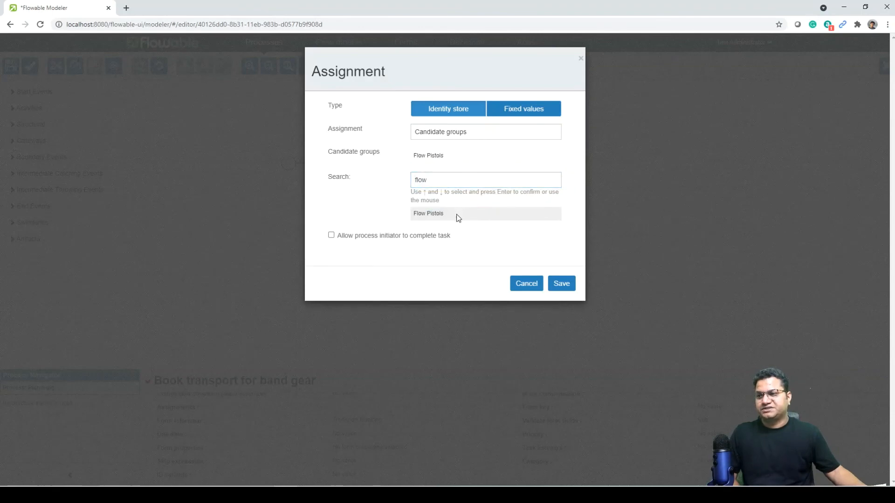
click(562, 284)
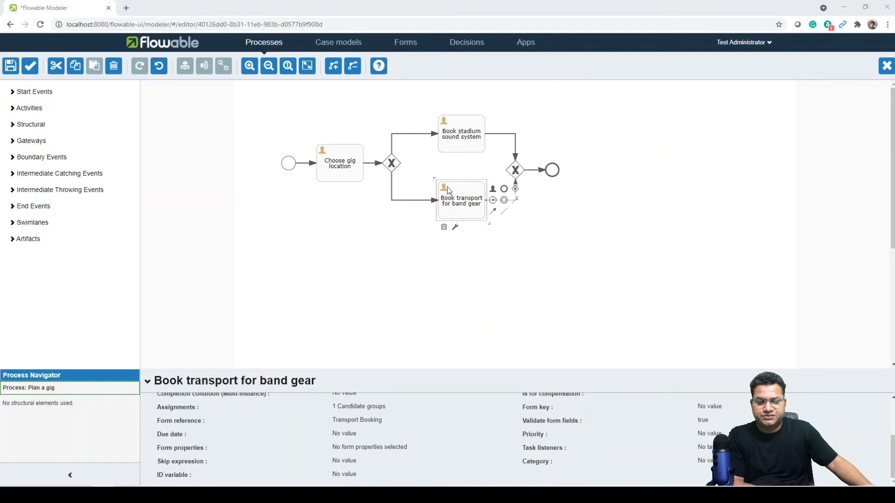
click(408, 135)
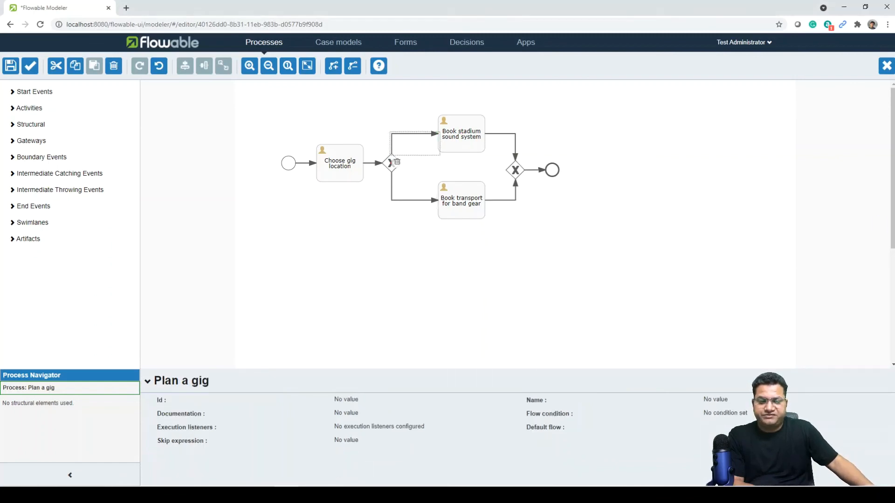
Label the upper flow from the gateway 'Over 2k'.
double_click(410, 134)
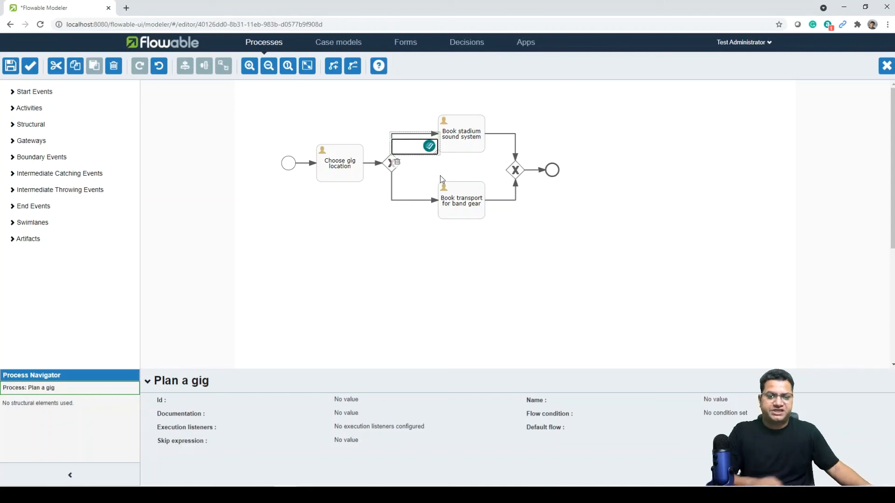
text(Over)
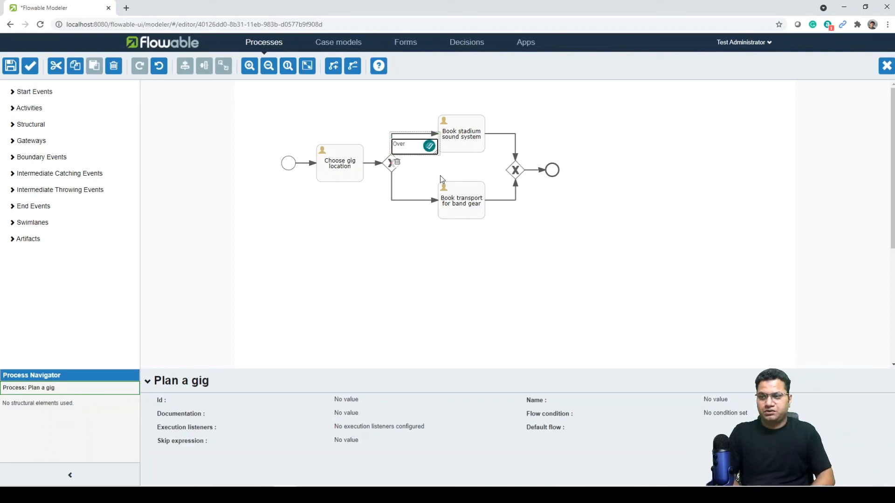
text( 2k)
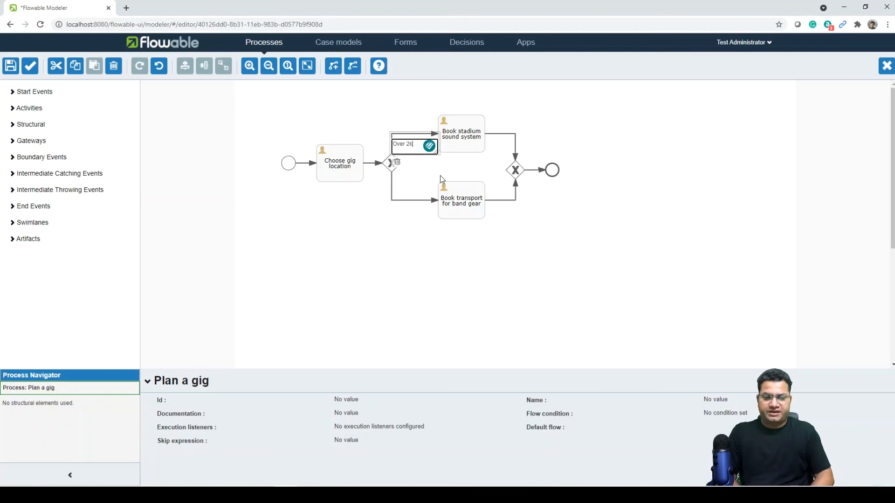
key(Return)
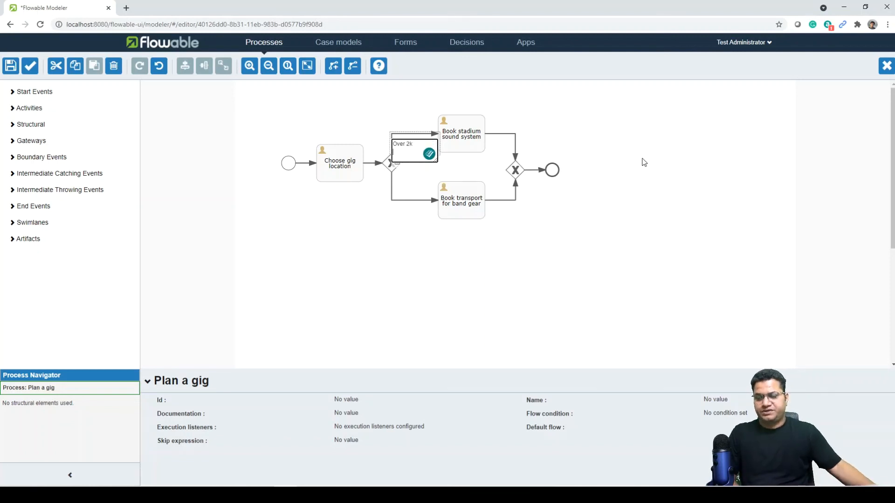
click(655, 171)
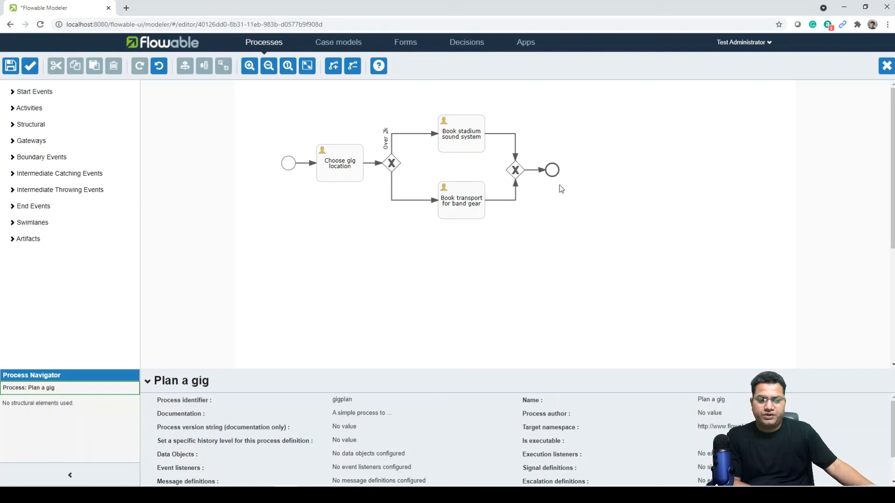
Set the Over 2k flow's condition expression to ${sizek > 2}.
click(409, 136)
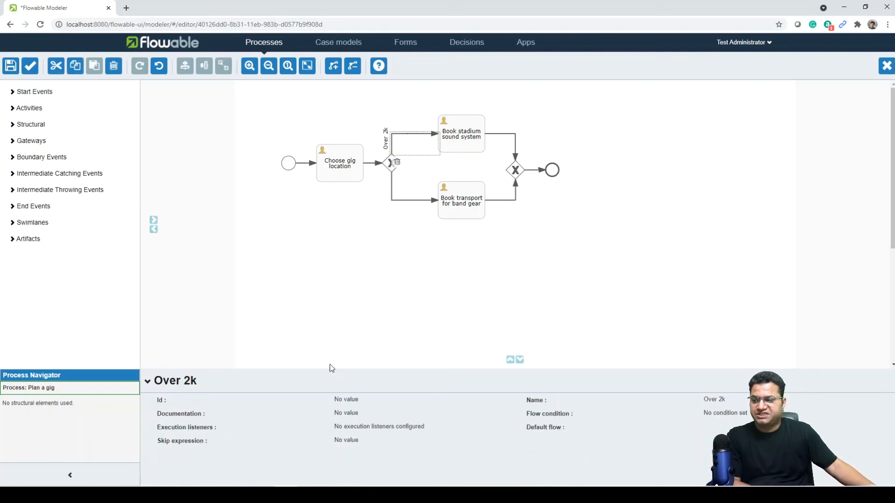
click(733, 419)
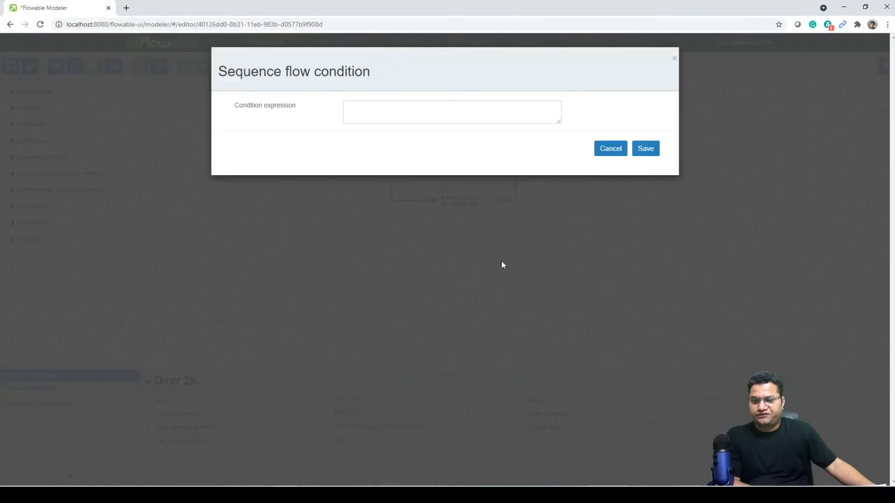
click(424, 112)
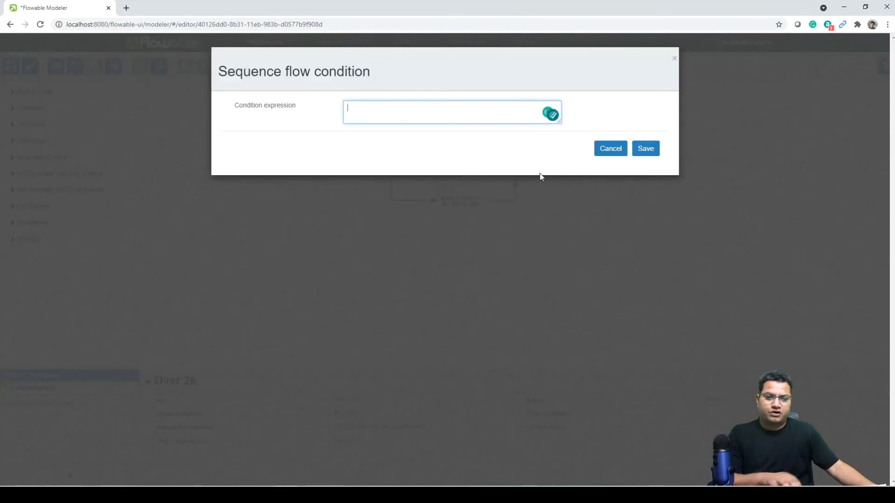
text($)
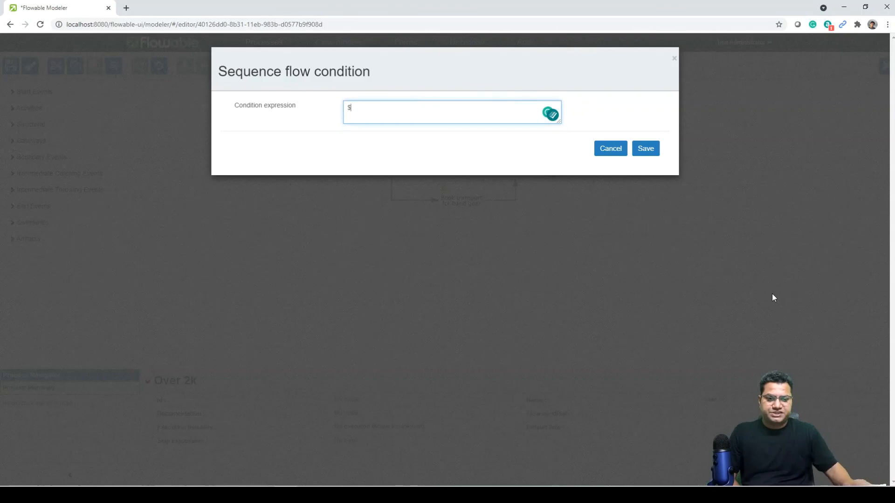
text({sizek > 2)
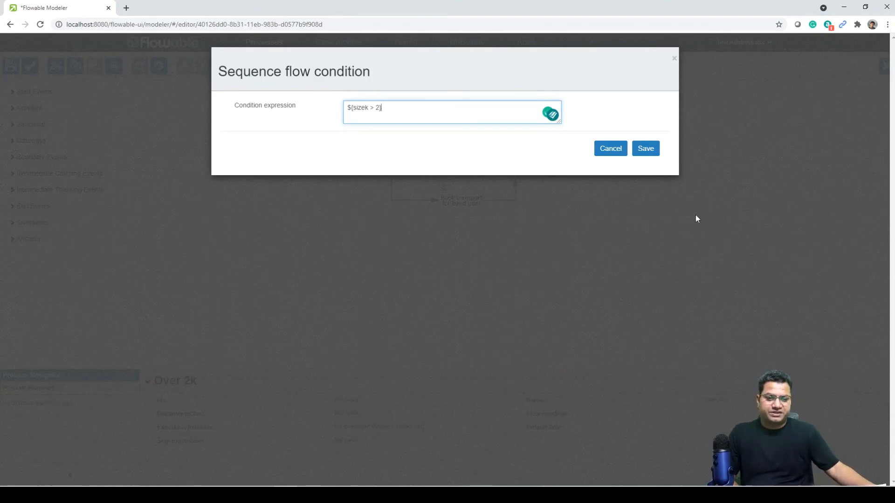
click(647, 149)
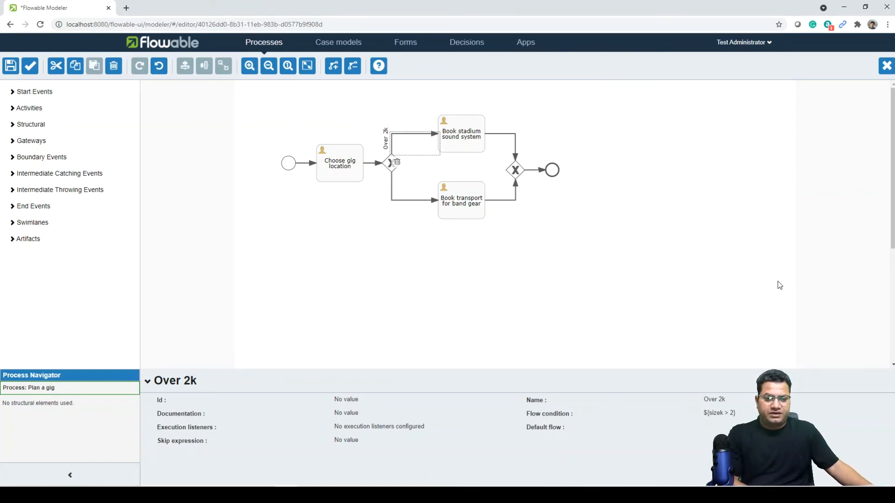
click(417, 201)
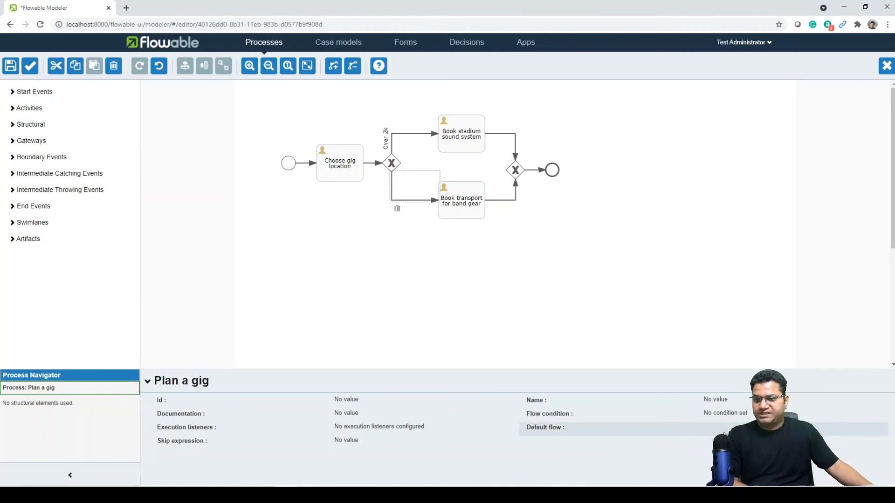
Save the Plan a gig model.
drag(525, 429, 540, 434)
click(559, 430)
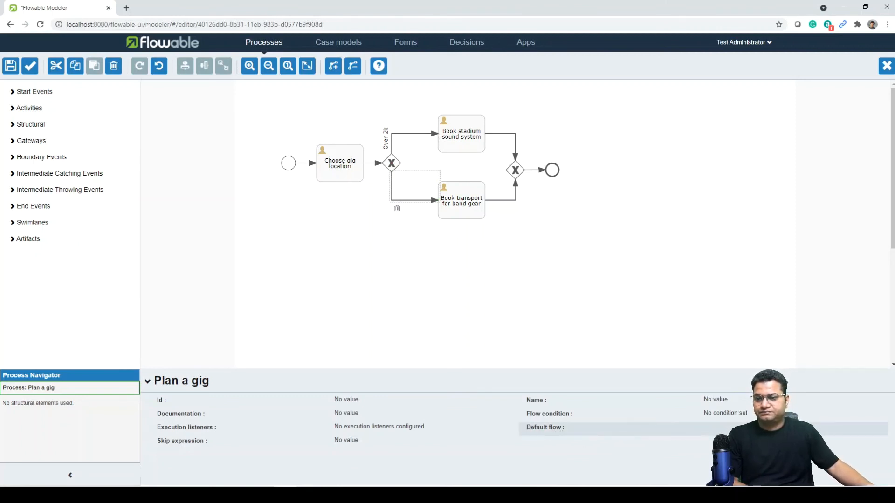
click(10, 66)
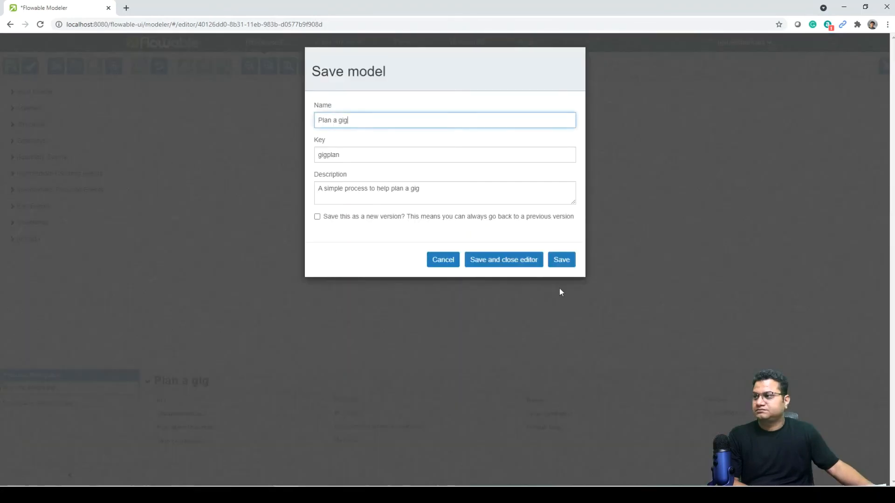
click(568, 261)
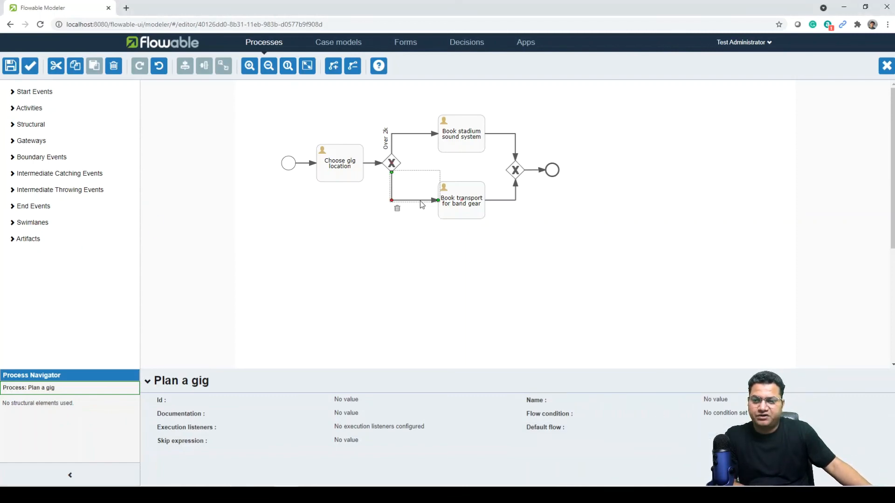
Give the lower flow into Book transport the condition ${sizek <= 2}.
click(741, 416)
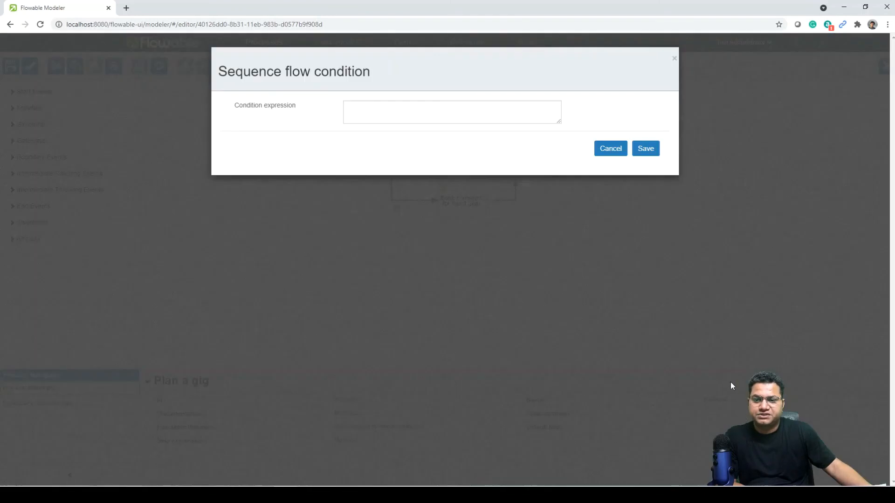
click(426, 112)
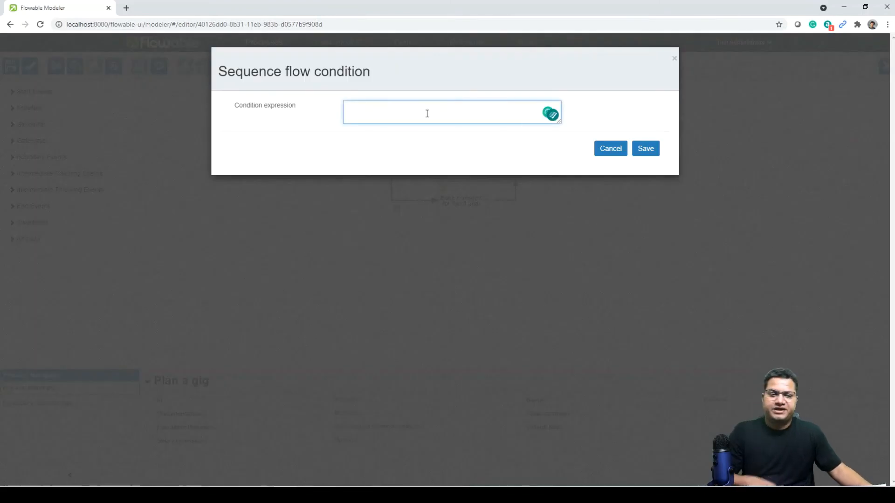
text(${size)
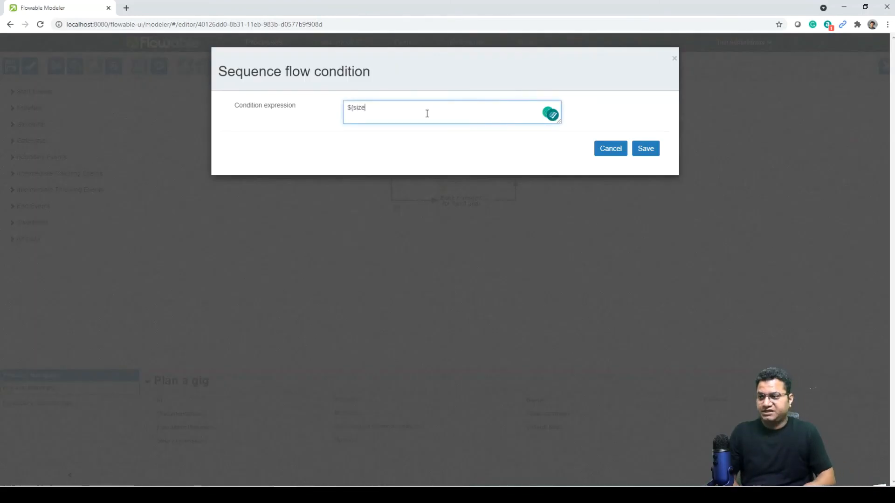
text(k<=2)
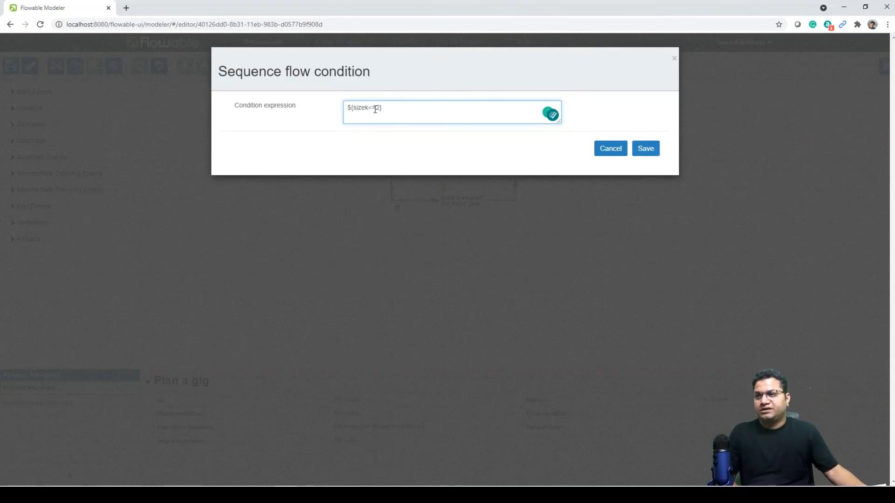
click(648, 149)
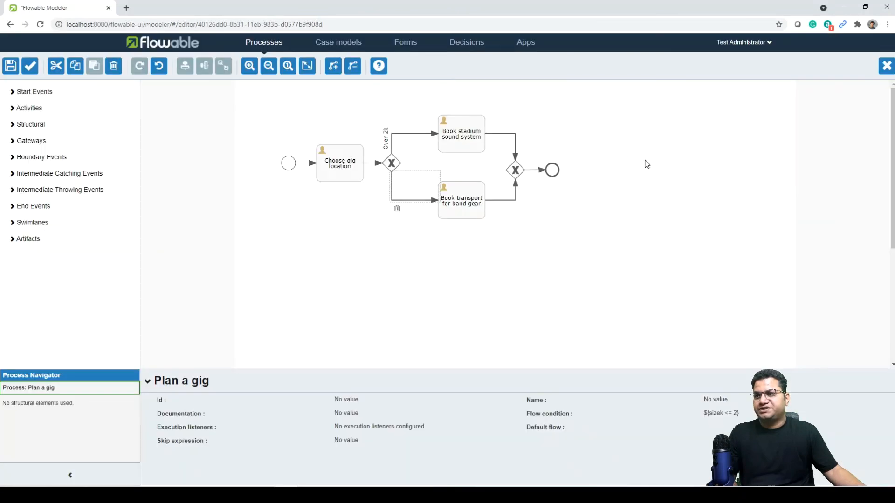